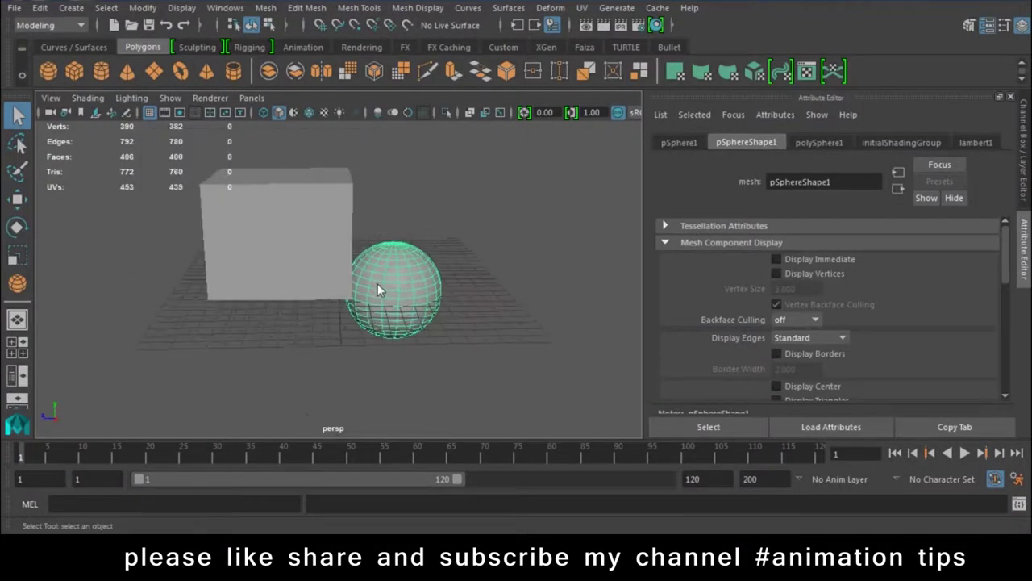
# - Move the sphere right along X until it overlaps the cube's side
pyautogui.press('w')
pyautogui.moveTo(396, 285)
pyautogui.keyDown('alt'); pyautogui.mouseDown()
pyautogui.moveTo(383, 316)
pyautogui.moveTo(451, 350)
pyautogui.mouseUp(); pyautogui.keyUp('alt')
pyautogui.moveTo(362, 270)
pyautogui.mouseDown()
pyautogui.moveTo(408, 278)
pyautogui.moveTo(391, 254)
pyautogui.mouseUp()
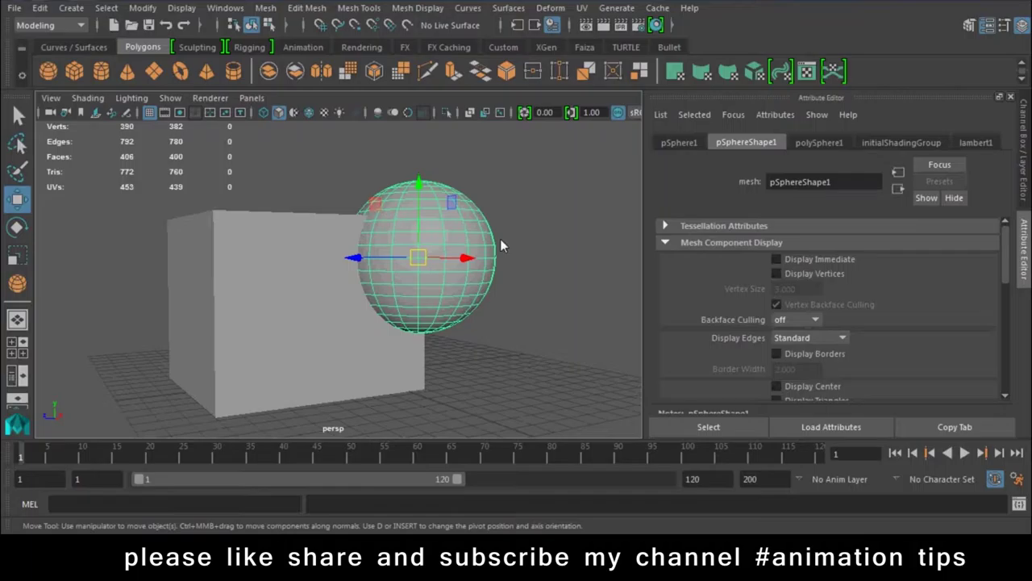
# - Tear off Mesh > Booleans into a floating panel over the Attribute Editor, then select the cube and sphere
pyautogui.click(520, 195)
pyautogui.click(265, 7)
pyautogui.moveTo(296, 47)
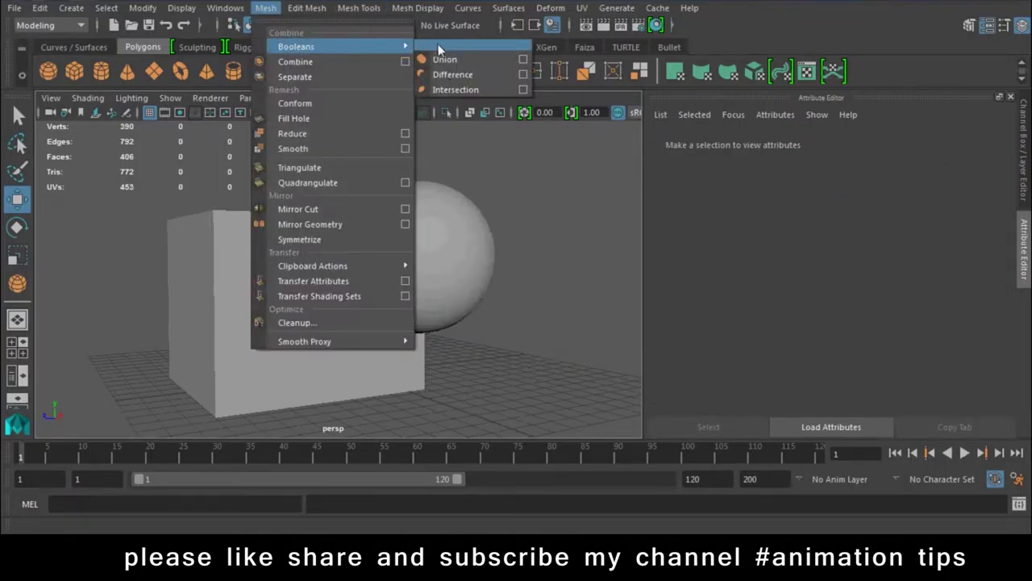
pyautogui.click(454, 44)
pyautogui.moveTo(472, 38); pyautogui.dragTo(912, 151)
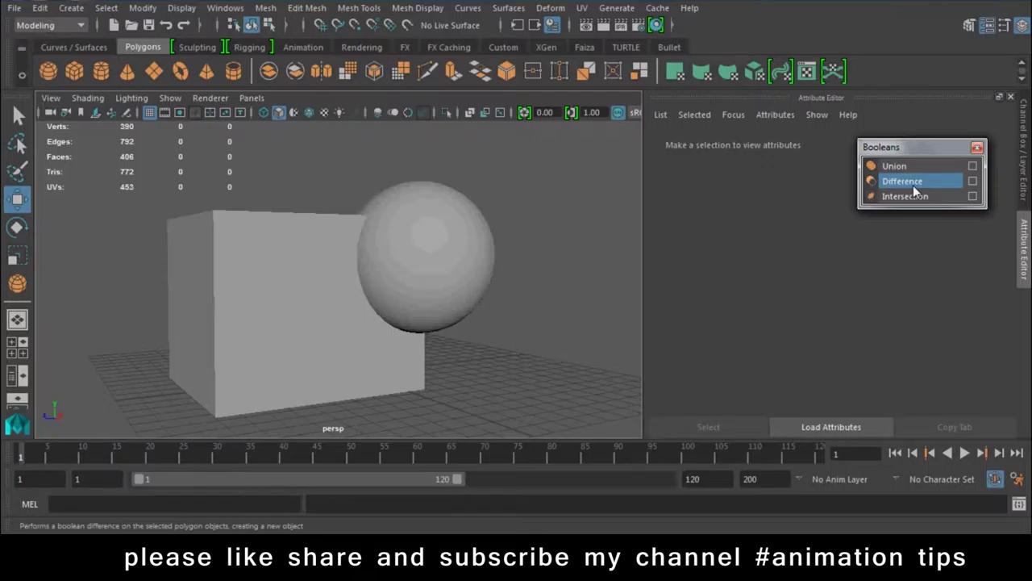
pyautogui.click(298, 314)
pyautogui.keyDown('shift'); pyautogui.click(427, 250); pyautogui.keyUp('shift')
# - Union the cube and sphere, then try the difference and intersection operations
pyautogui.click(894, 166)
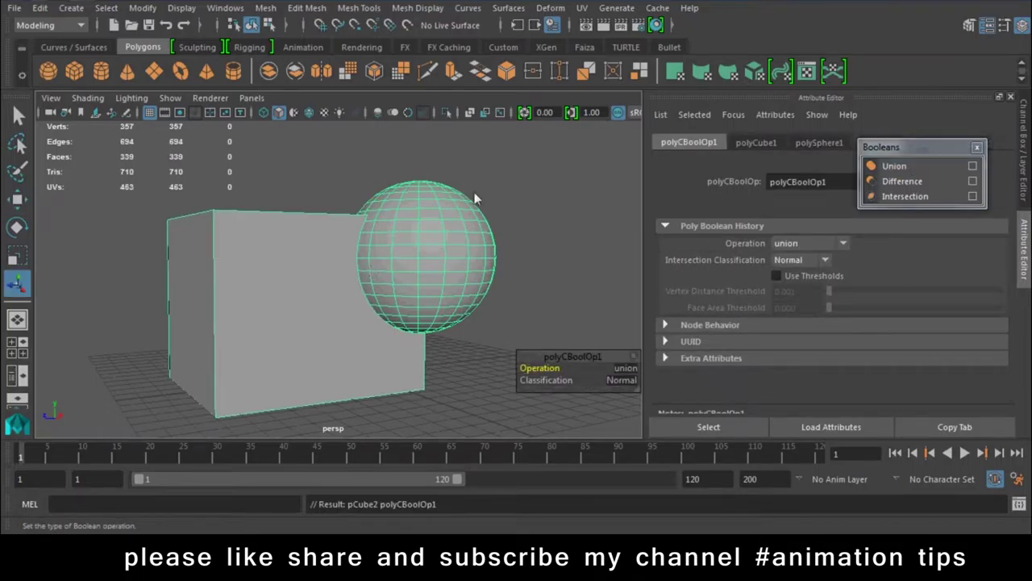
pyautogui.click(633, 373)
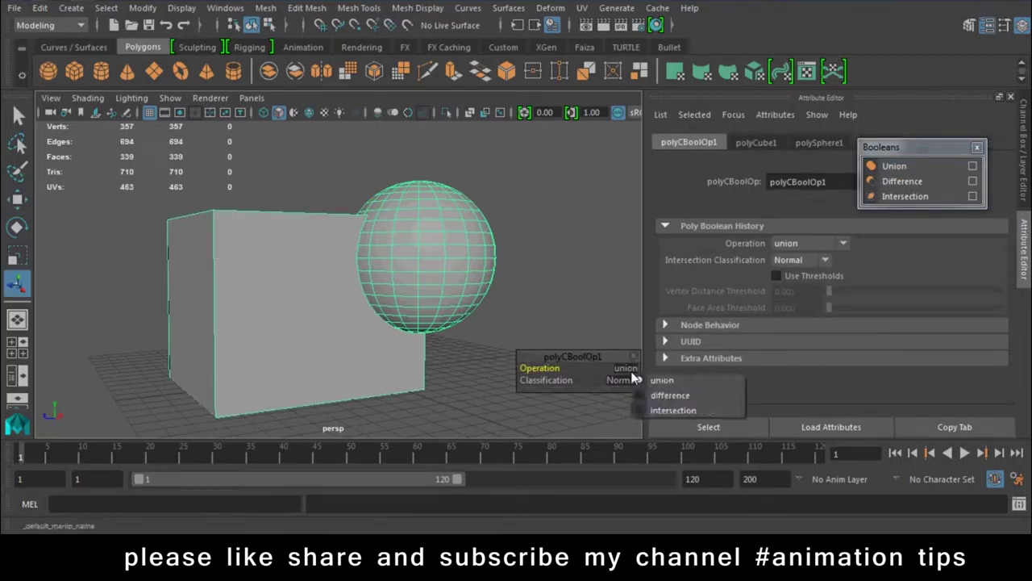
pyautogui.click(665, 396)
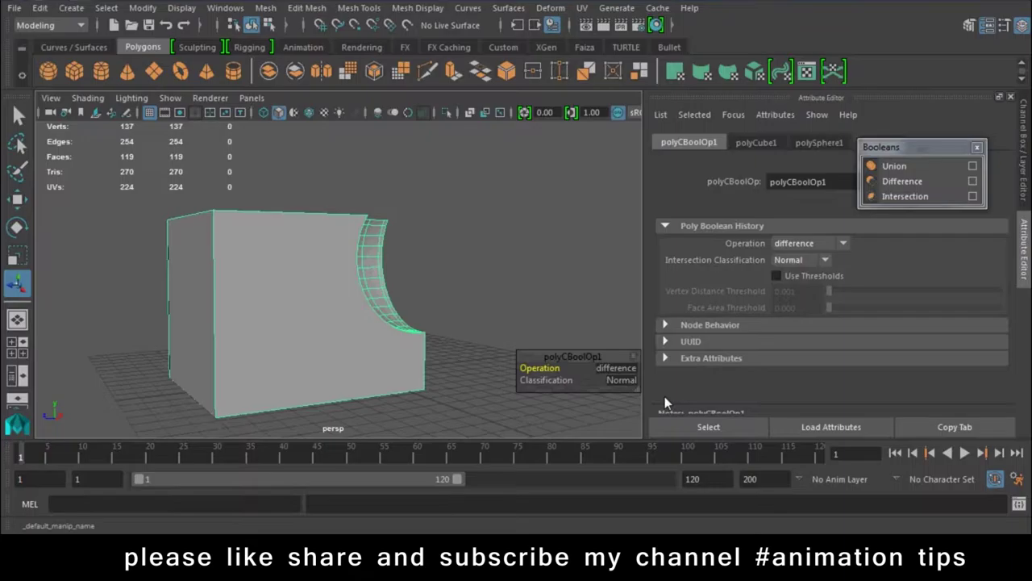
pyautogui.click(620, 374)
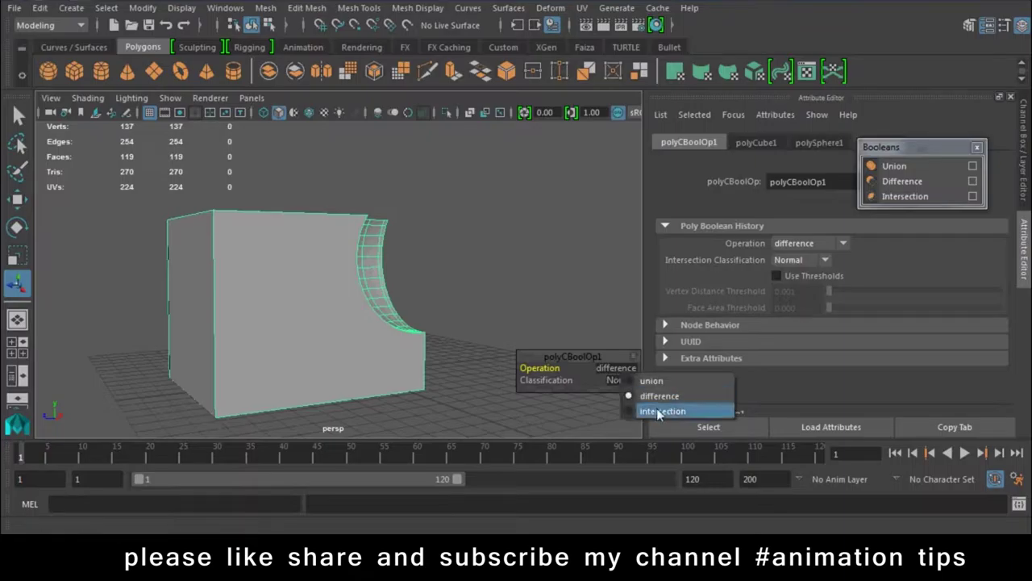
pyautogui.click(658, 412)
pyautogui.moveTo(522, 289)
pyautogui.keyDown('alt'); pyautogui.mouseDown()
pyautogui.moveTo(467, 427)
pyautogui.moveTo(572, 291)
pyautogui.mouseUp(); pyautogui.keyUp('alt')
# - Switch the Boolean back through union to difference and view the spherical cut
pyautogui.click(623, 374)
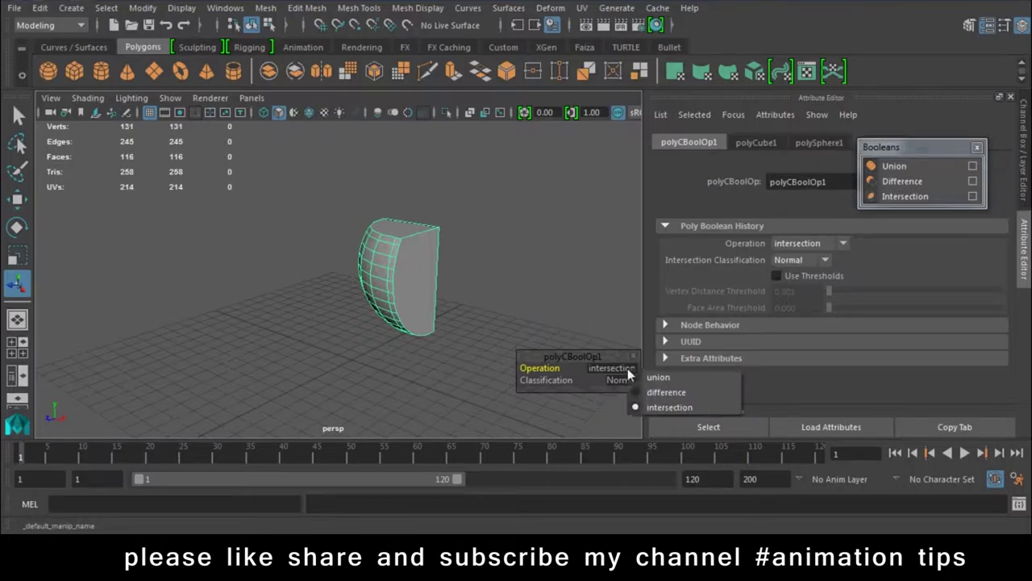
pyautogui.click(646, 386)
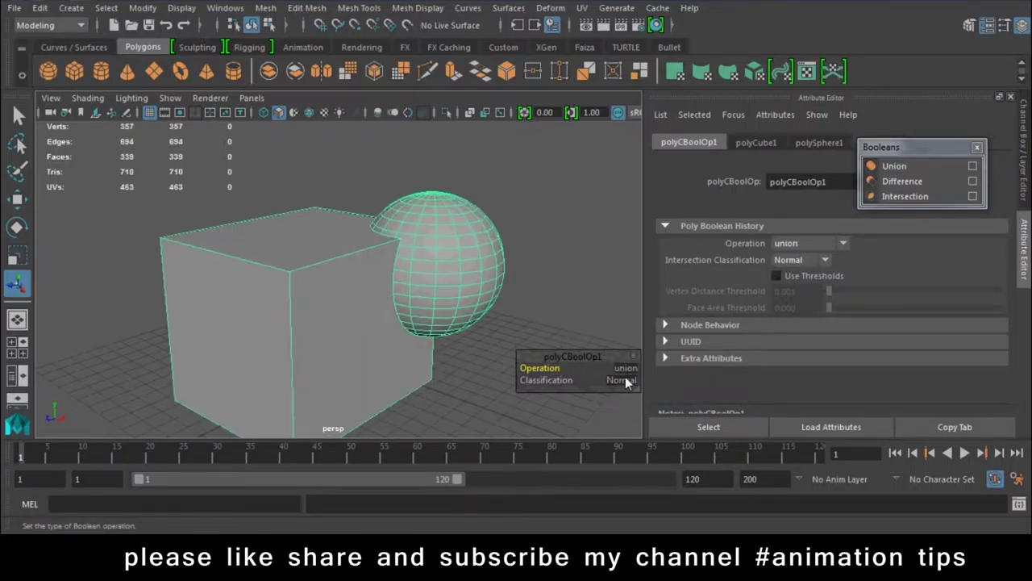
pyautogui.click(628, 383)
pyautogui.click(621, 372)
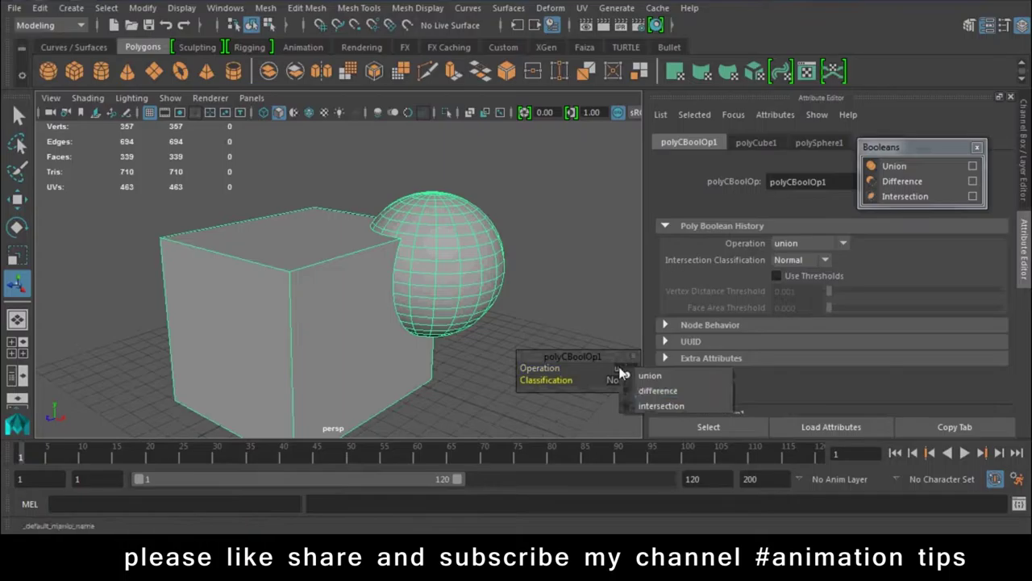
pyautogui.click(658, 390)
pyautogui.click(480, 200)
pyautogui.moveTo(468, 251)
pyautogui.keyDown('alt'); pyautogui.mouseDown()
pyautogui.moveTo(351, 251)
pyautogui.moveTo(274, 159)
pyautogui.moveTo(277, 293)
pyautogui.moveTo(318, 241)
pyautogui.moveTo(260, 207)
pyautogui.moveTo(364, 297)
pyautogui.moveTo(412, 250)
pyautogui.mouseUp(); pyautogui.keyUp('alt')
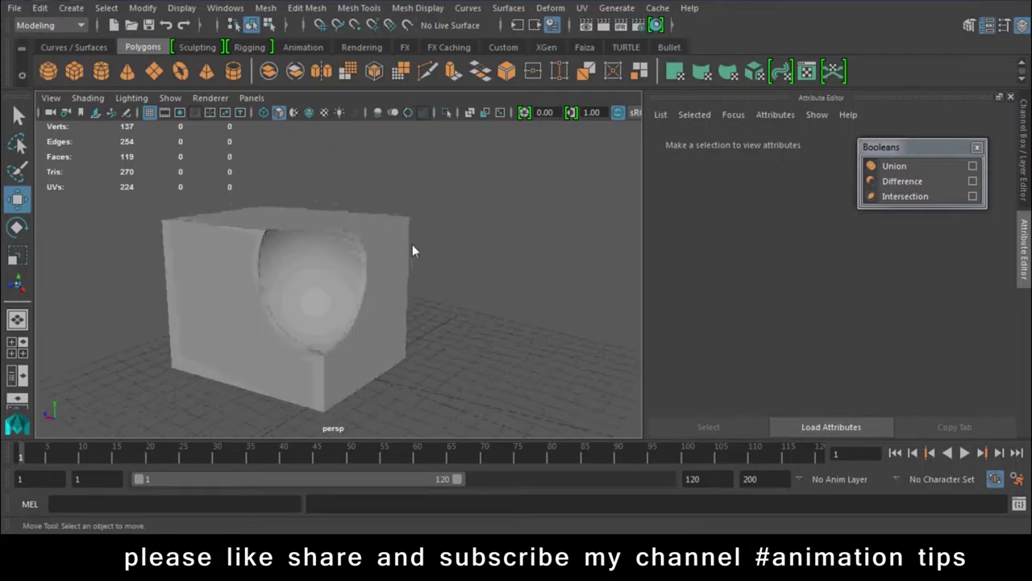
# - Start a new scene without saving and close the floating Booleans panel
pyautogui.click(15, 8)
pyautogui.click(14, 7)
pyautogui.click(520, 269)
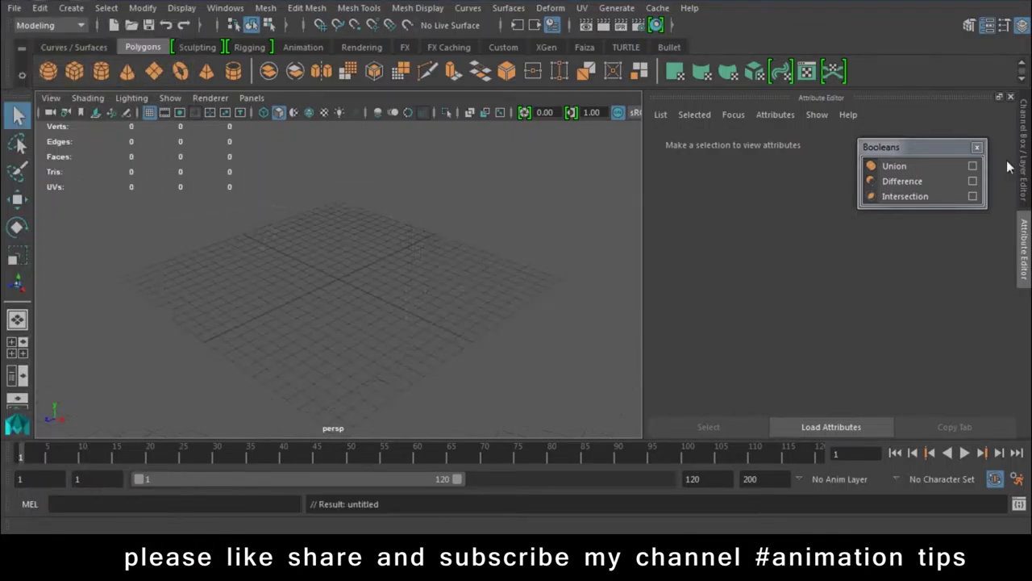
pyautogui.click(976, 148)
pyautogui.press('w')
pyautogui.moveTo(307, 293)
pyautogui.keyDown('alt'); pyautogui.mouseDown()
pyautogui.moveTo(395, 283)
pyautogui.moveTo(406, 369)
pyautogui.moveTo(422, 341)
pyautogui.moveTo(458, 373)
pyautogui.moveTo(436, 362)
pyautogui.moveTo(415, 318)
pyautogui.moveTo(362, 306)
pyautogui.mouseUp(); pyautogui.keyUp('alt')
pyautogui.scroll(-2, 358, 303)
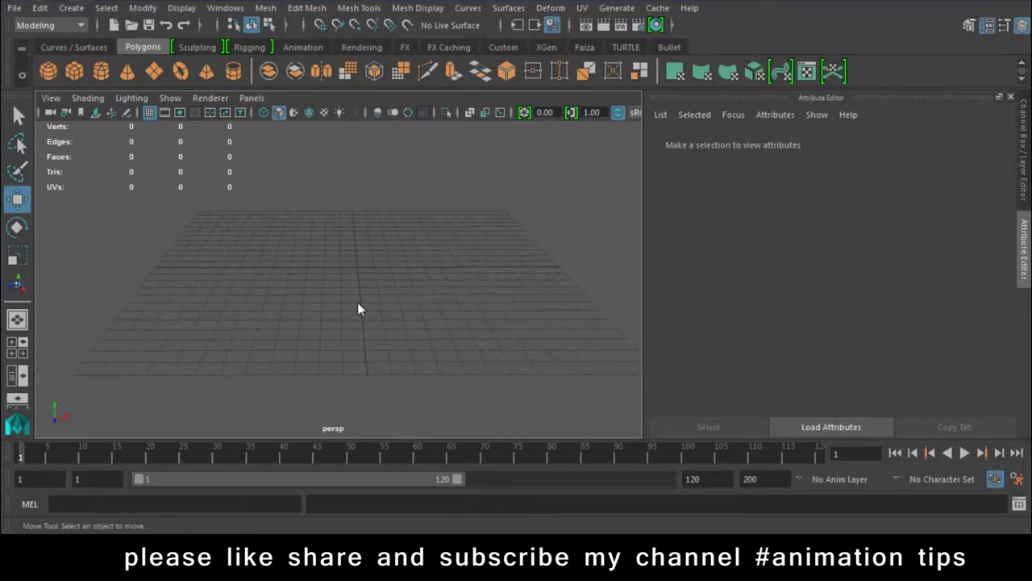
# - Draw a polygon sphere of radius 5.311 with 20×20 subdivisions and select all its vertices
pyautogui.click(51, 76)
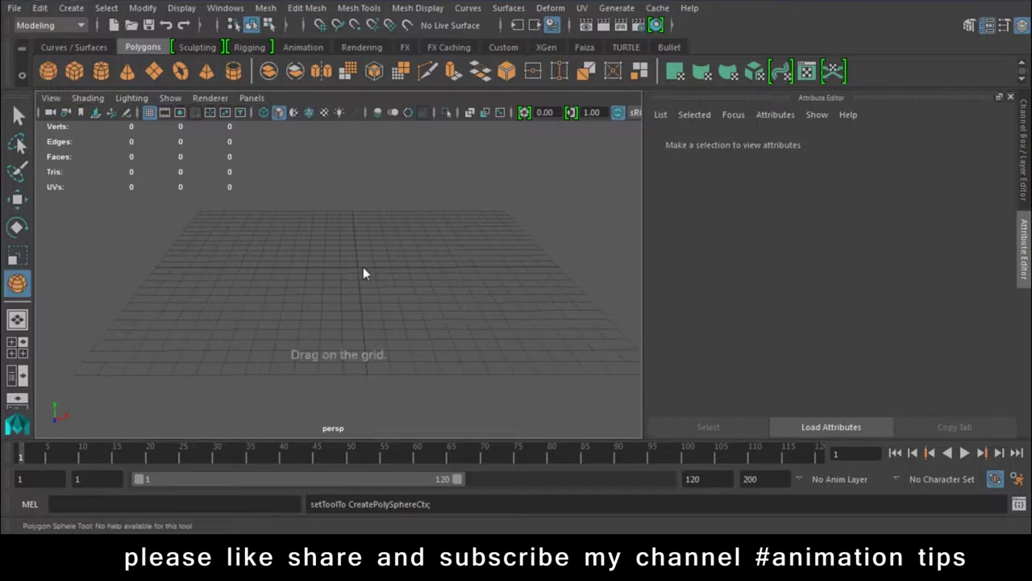
pyautogui.moveTo(358, 272); pyautogui.dragTo(407, 304)
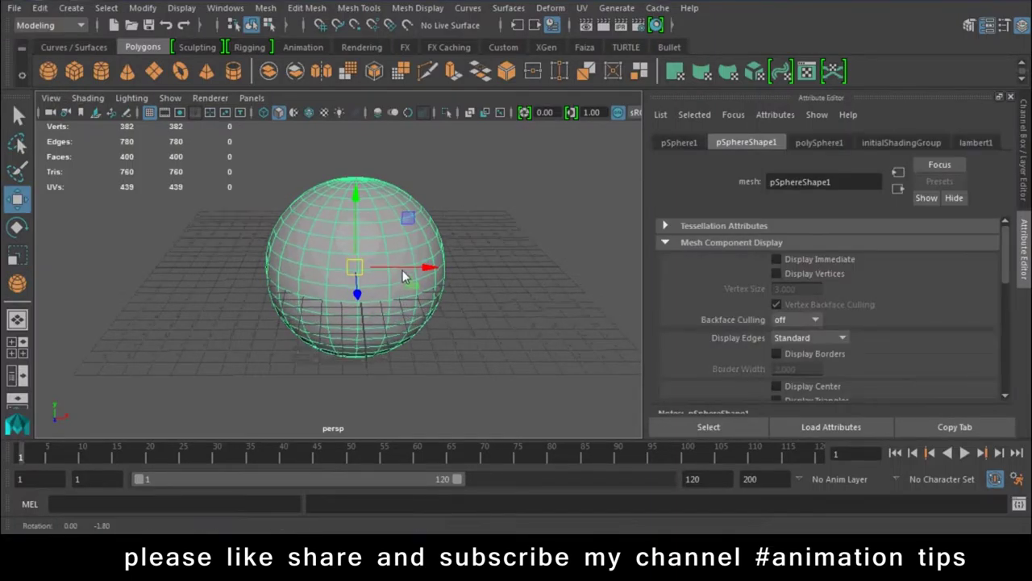
pyautogui.rightClick(392, 229)
pyautogui.moveTo(392, 229); pyautogui.dragTo(339, 219, button='right')
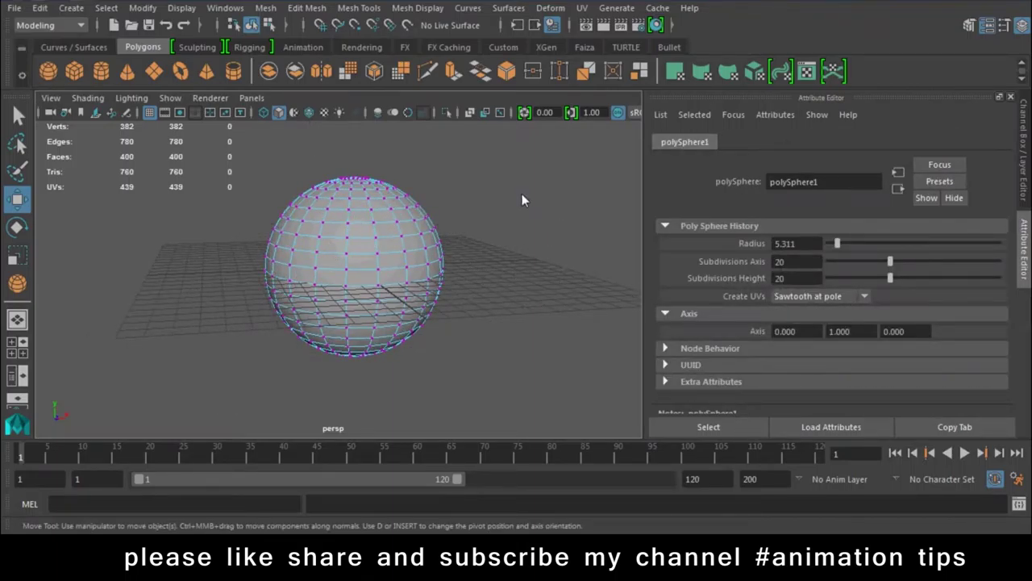
pyautogui.moveTo(560, 153); pyautogui.dragTo(168, 427)
# - Chamfer the selected vertices with a width of 1
pyautogui.click(311, 9)
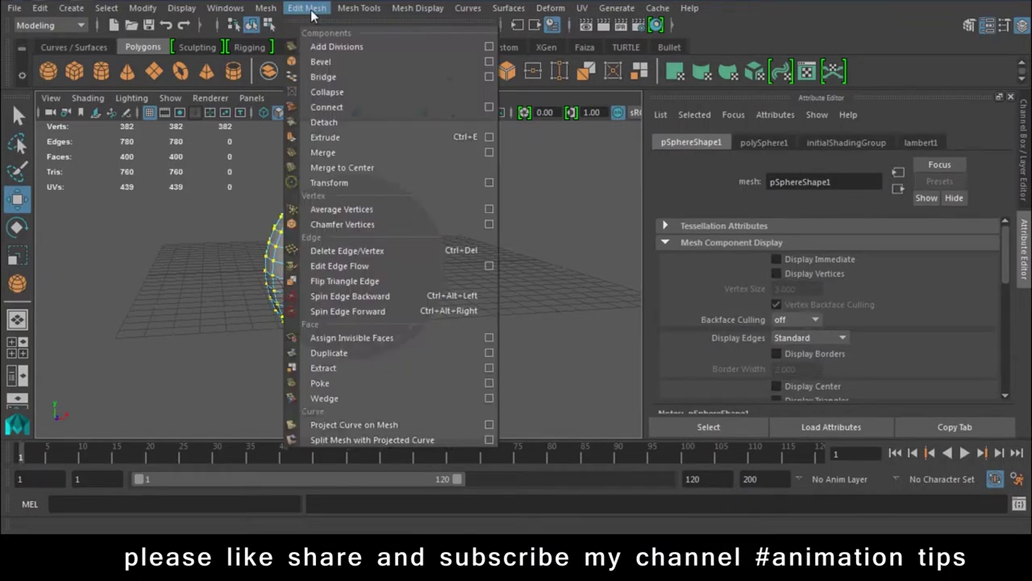
pyautogui.click(342, 224)
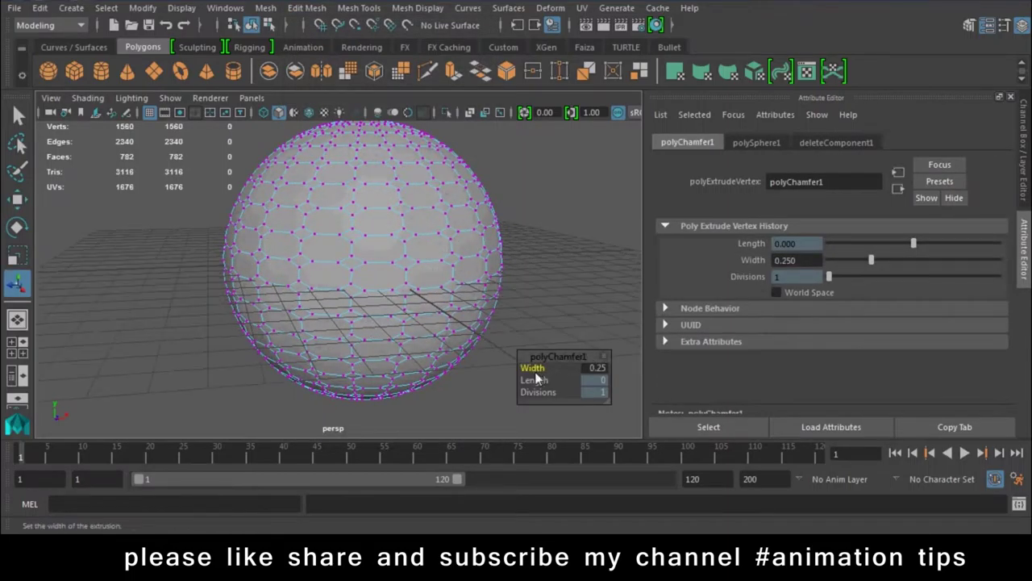
pyautogui.moveTo(548, 369); pyautogui.dragTo(697, 369, button='middle')
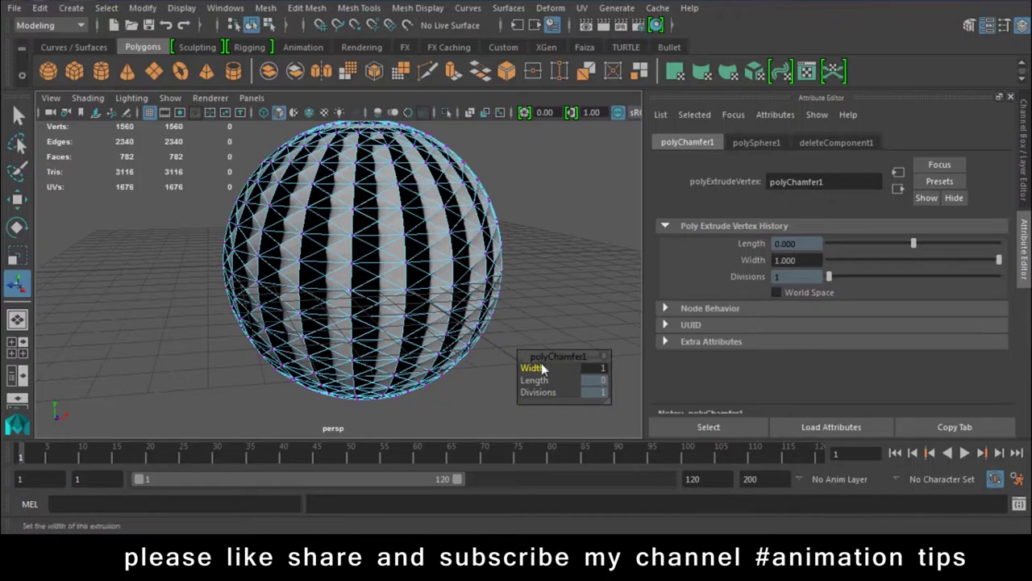
pyautogui.moveTo(575, 370)
pyautogui.mouseDown(button='middle')
pyautogui.moveTo(534, 381)
pyautogui.moveTo(546, 383)
pyautogui.mouseUp(button='middle')
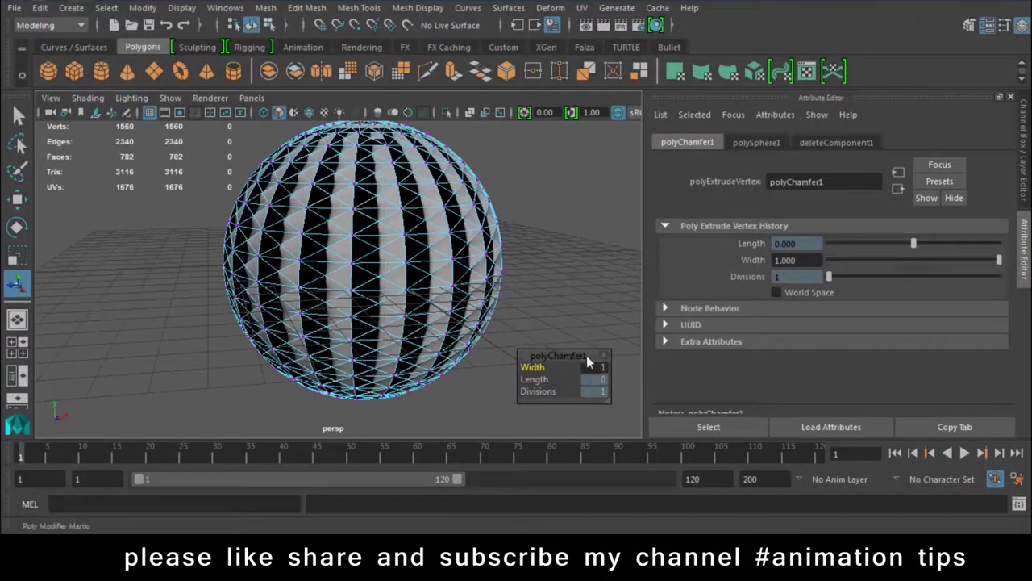
pyautogui.click(592, 307)
# - Test-pull a single vertex outward, then undo the move
pyautogui.moveTo(596, 243)
pyautogui.keyDown('alt'); pyautogui.mouseDown()
pyautogui.moveTo(522, 189)
pyautogui.moveTo(491, 272)
pyautogui.moveTo(497, 288)
pyautogui.mouseUp(); pyautogui.keyUp('alt')
pyautogui.scroll(5, 484, 266)
pyautogui.click(464, 233)
pyautogui.press('w')
pyautogui.moveTo(462, 232)
pyautogui.mouseDown()
pyautogui.moveTo(438, 223)
pyautogui.moveTo(468, 214)
pyautogui.moveTo(585, 294)
pyautogui.mouseUp()
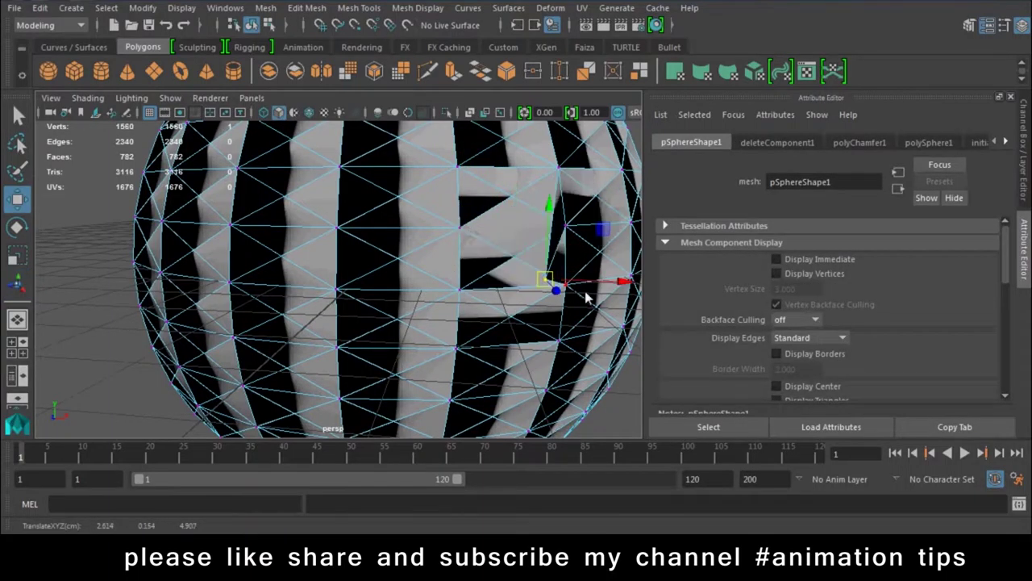
pyautogui.hotkey('ctrl', 'z')
pyautogui.scroll(-5, 545, 366)
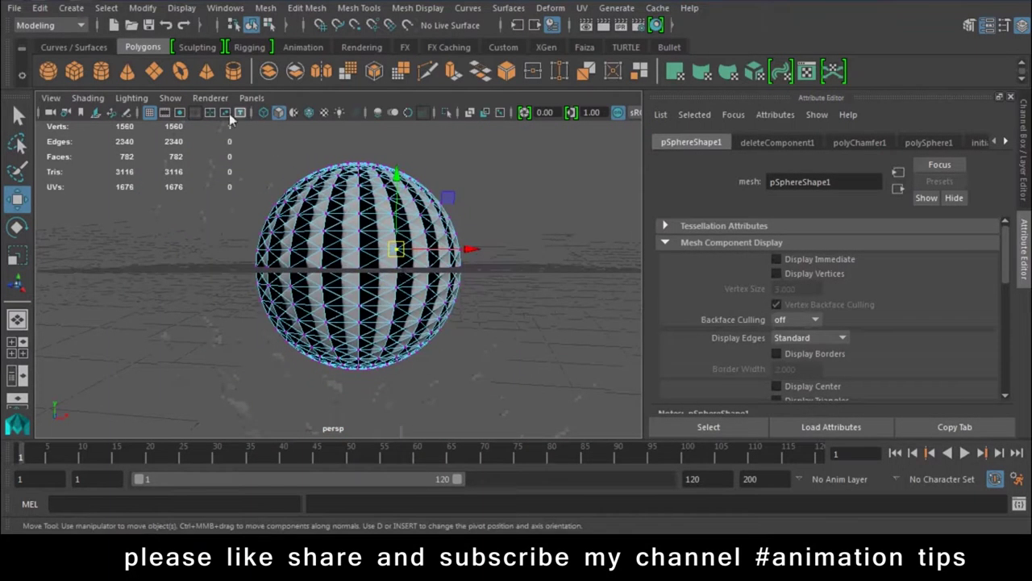
# - Turn on Two Sided Lighting in the viewport and select all the sphere's vertices
pyautogui.click(131, 97)
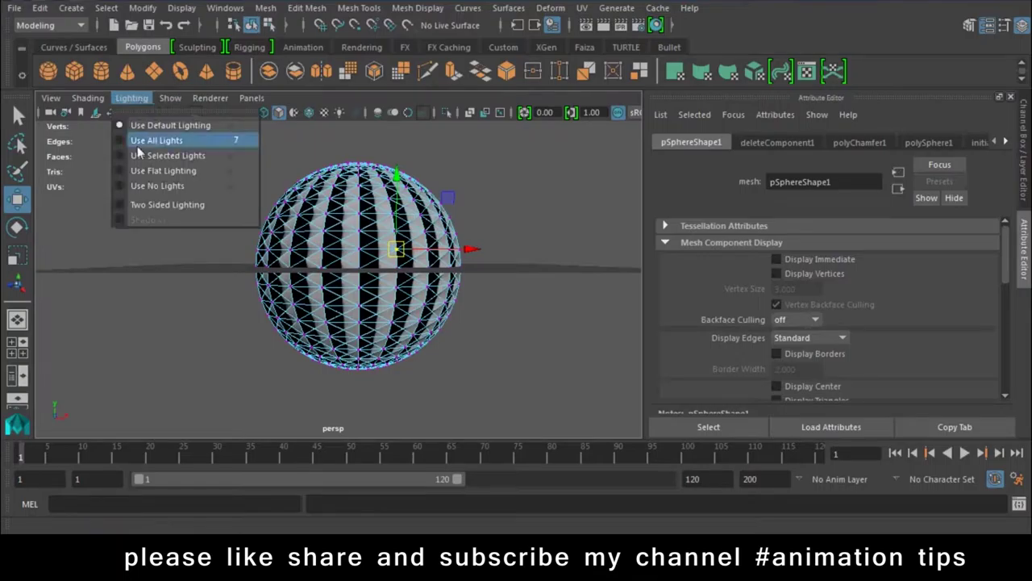
pyautogui.click(153, 204)
pyautogui.click(131, 98)
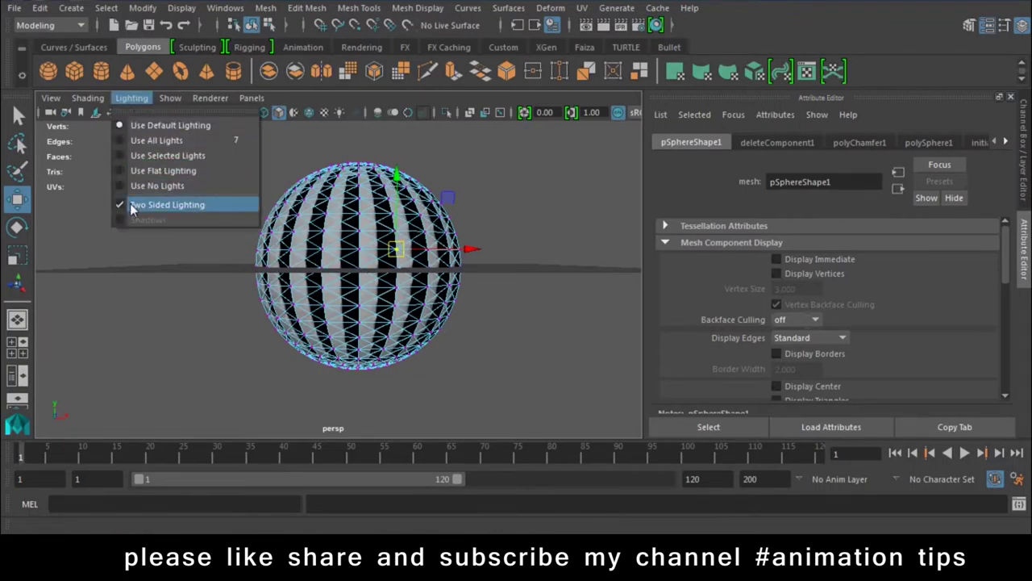
pyautogui.click(130, 204)
pyautogui.moveTo(562, 145); pyautogui.dragTo(68, 417)
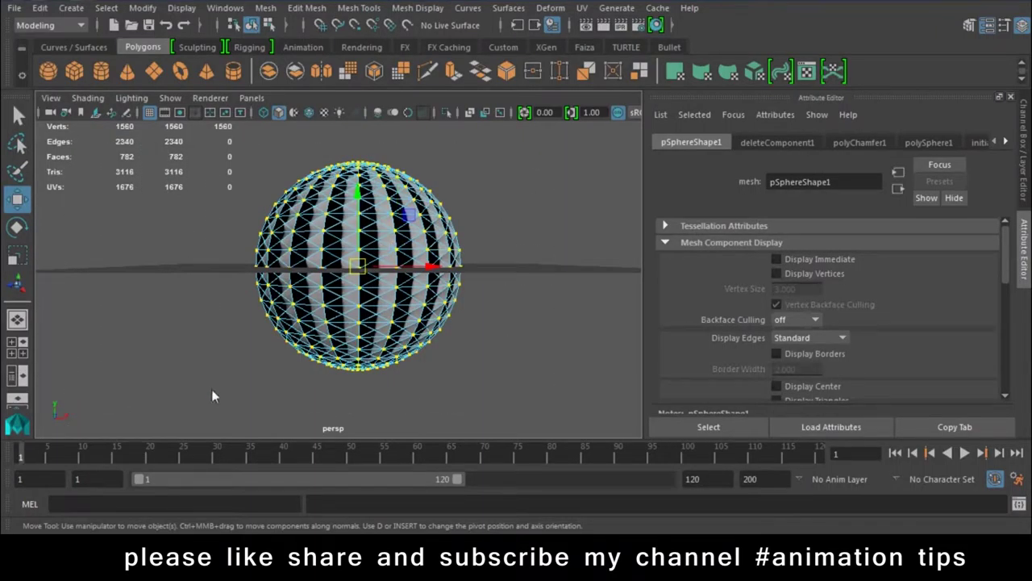
# - Merge the selected vertices, inspect the result, then undo the merge
pyautogui.click(533, 75)
pyautogui.scroll(5, 486, 142)
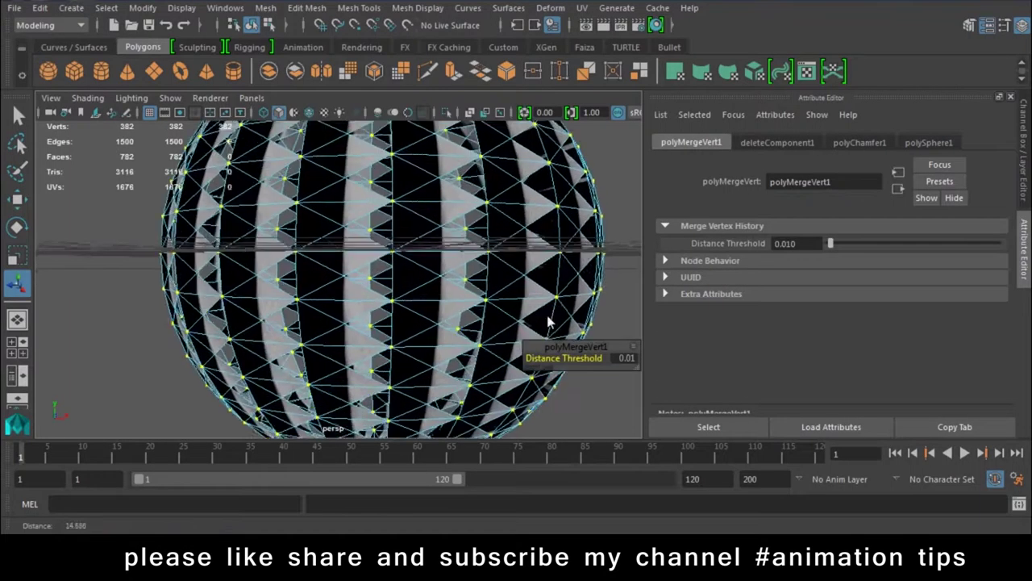
pyautogui.moveTo(500, 293)
pyautogui.keyDown('alt'); pyautogui.mouseDown()
pyautogui.moveTo(490, 293)
pyautogui.moveTo(496, 248)
pyautogui.moveTo(579, 252)
pyautogui.mouseUp(); pyautogui.keyUp('alt')
pyautogui.hotkey('ctrl', 'z')
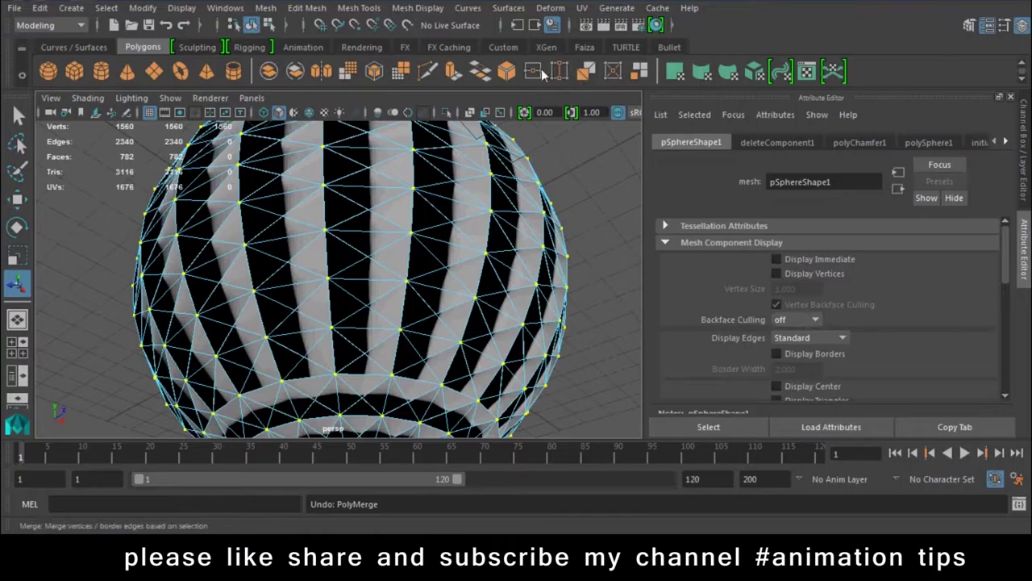
# - Reset Merge options to defaults, merge the vertices, and switch to smooth preview (3)
pyautogui.doubleClick(534, 71)
pyautogui.click(567, 63)
pyautogui.click(589, 92)
pyautogui.click(621, 307)
pyautogui.keyDown('alt'); pyautogui.moveTo(556, 327); pyautogui.dragTo(539, 323); pyautogui.keyUp('alt')
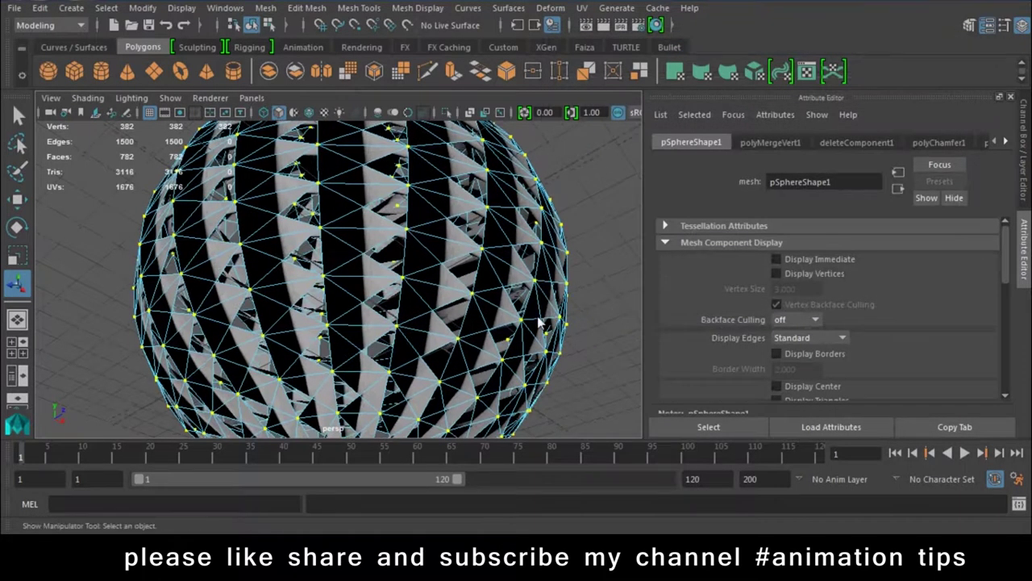
pyautogui.press('3')
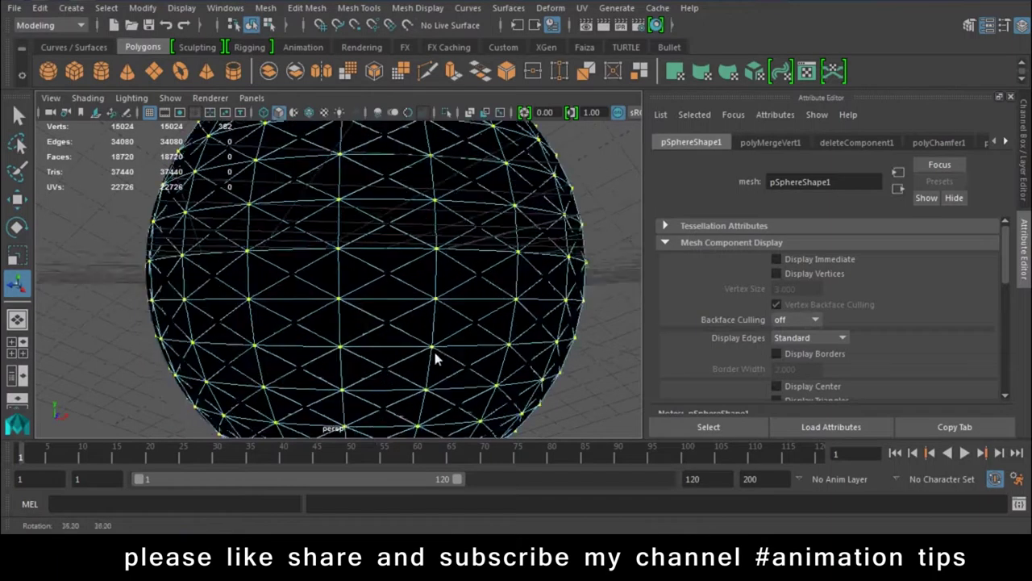
pyautogui.keyDown('alt'); pyautogui.moveTo(434, 348); pyautogui.dragTo(435, 257); pyautogui.keyUp('alt')
pyautogui.moveTo(442, 129); pyautogui.dragTo(461, 221, button='right')
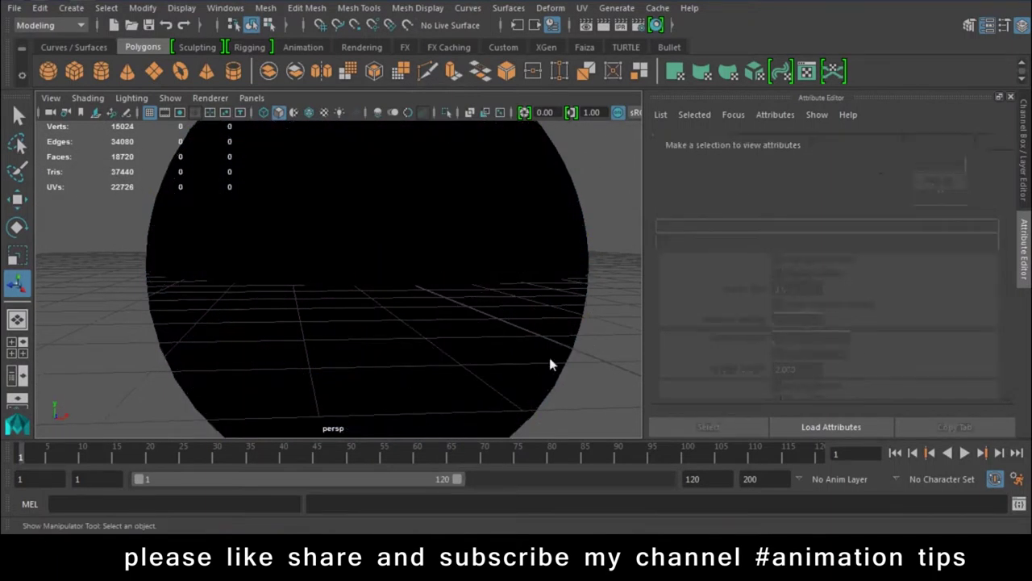
# - Enter component mode, enable Two Sided Lighting, and box-select 782 of the sphere's faces
pyautogui.keyDown('alt'); pyautogui.moveTo(549, 357); pyautogui.dragTo(371, 375, button='right'); pyautogui.keyUp('alt')
pyautogui.keyDown('alt'); pyautogui.moveTo(371, 376); pyautogui.dragTo(404, 254); pyautogui.keyUp('alt')
pyautogui.moveTo(403, 198); pyautogui.dragTo(396, 168, button='right')
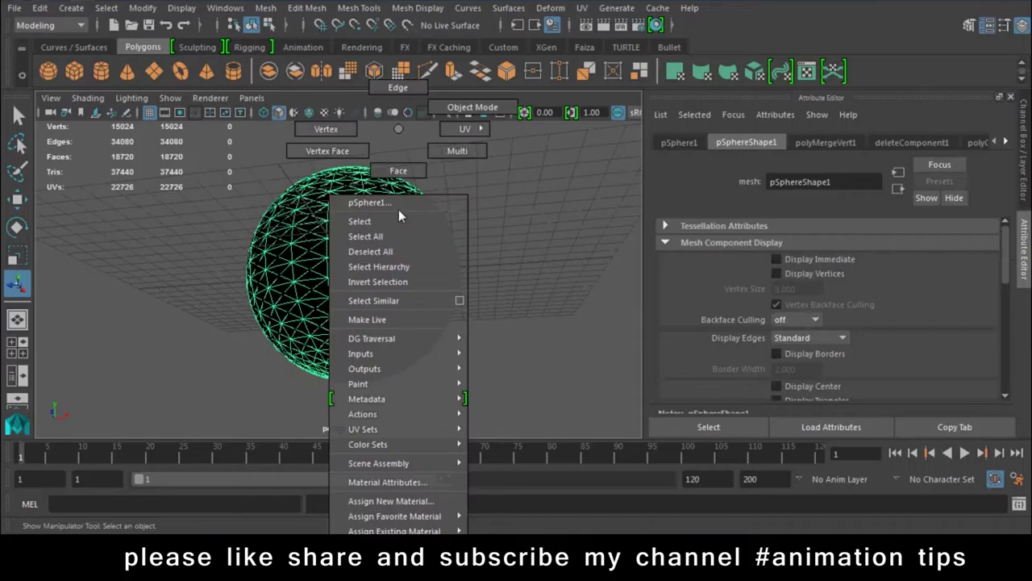
pyautogui.click(170, 97)
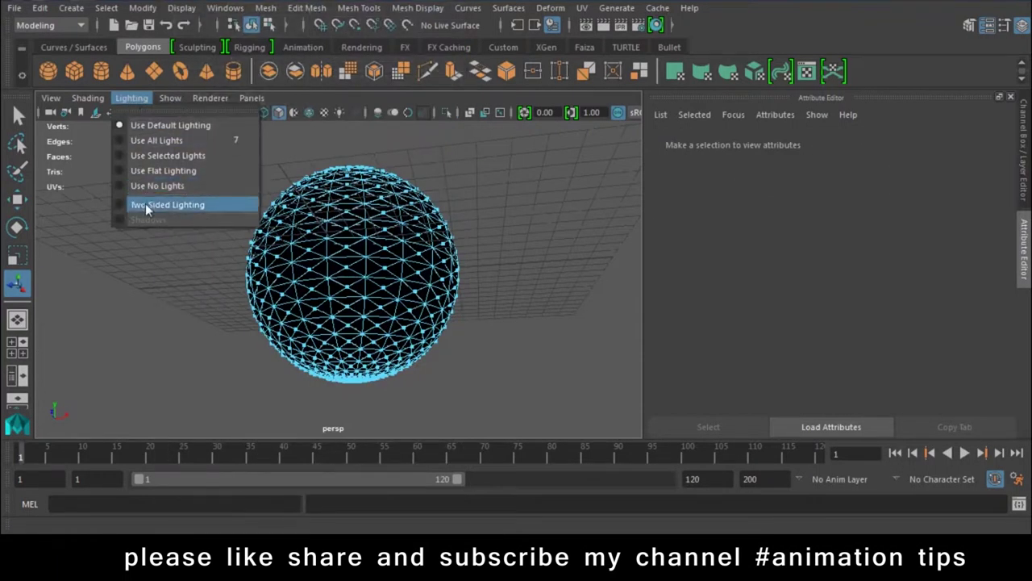
pyautogui.click(145, 203)
pyautogui.keyDown('alt'); pyautogui.moveTo(454, 212); pyautogui.dragTo(459, 221); pyautogui.keyUp('alt')
pyautogui.moveTo(588, 127); pyautogui.dragTo(208, 392)
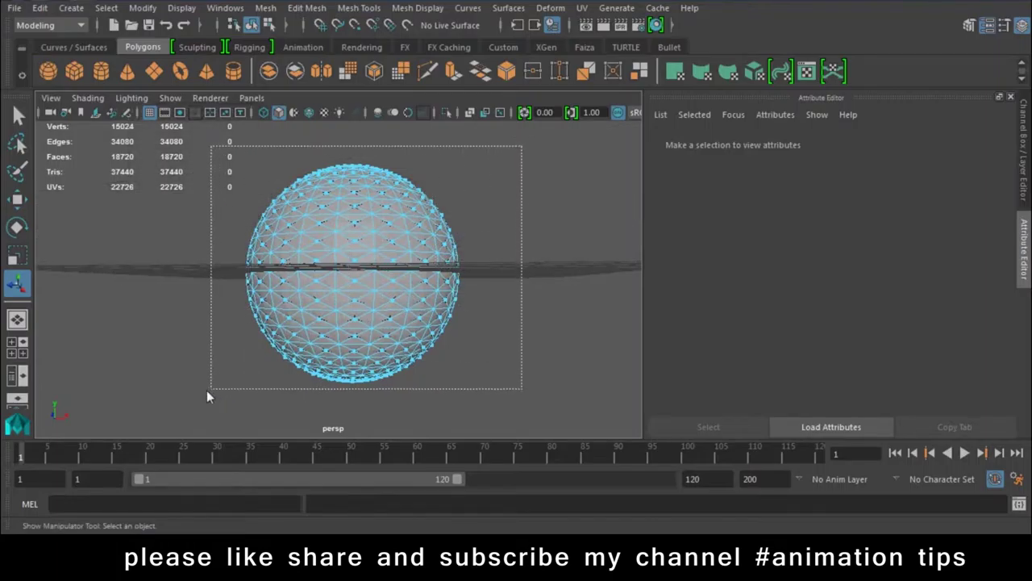
pyautogui.scroll(5, 414, 311)
# - Extrude the faces with Keep Faces Together off, shrinking and pushing them outward
pyautogui.keyDown('alt'); pyautogui.moveTo(436, 320); pyautogui.dragTo(438, 362); pyautogui.keyUp('alt')
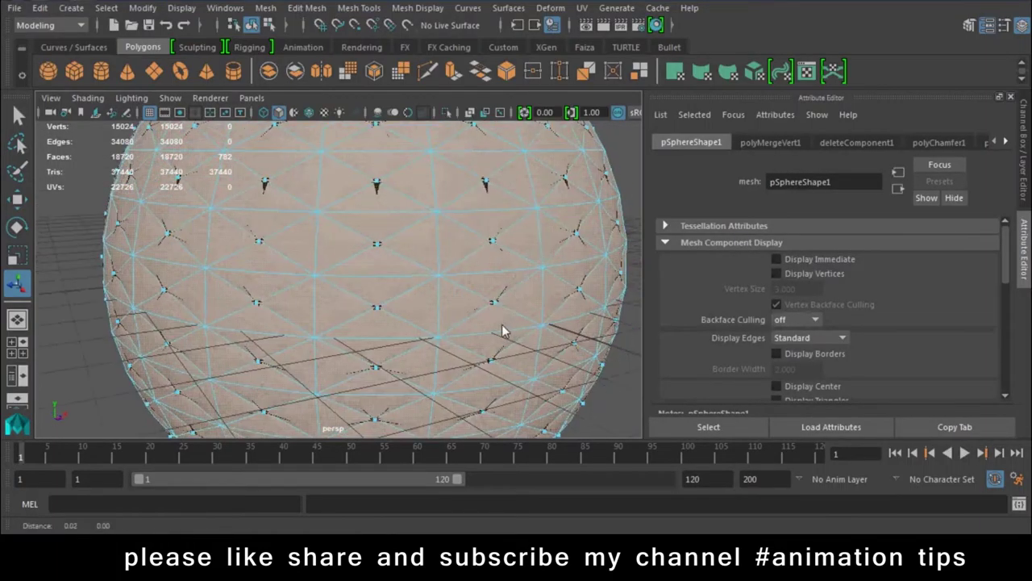
pyautogui.click(453, 74)
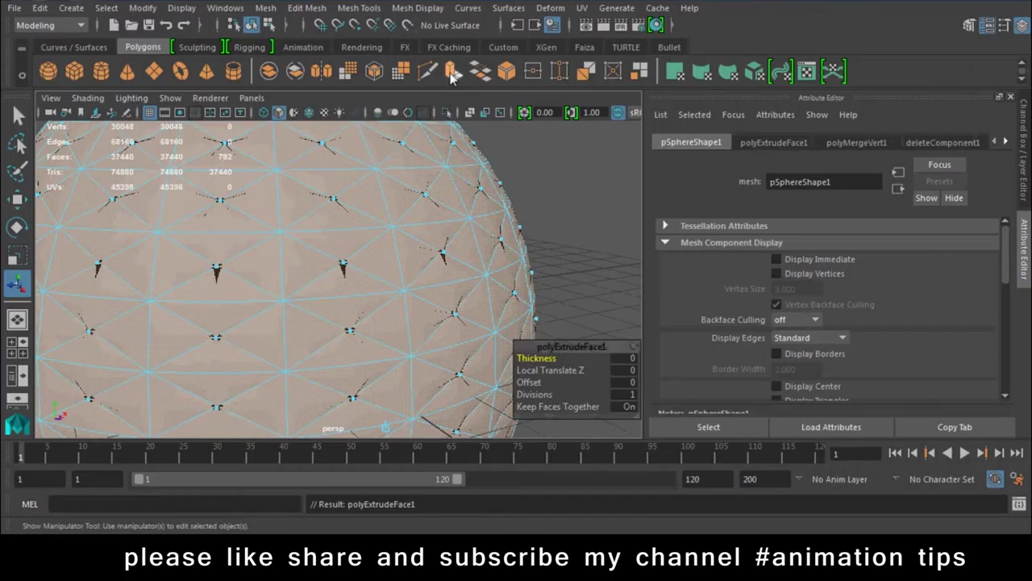
pyautogui.scroll(-5, 438, 239)
pyautogui.moveTo(437, 238)
pyautogui.keyDown('alt'); pyautogui.mouseDown()
pyautogui.moveTo(430, 365)
pyautogui.moveTo(462, 328)
pyautogui.moveTo(325, 303)
pyautogui.moveTo(315, 373)
pyautogui.moveTo(351, 395)
pyautogui.moveTo(349, 373)
pyautogui.mouseUp(); pyautogui.keyUp('alt')
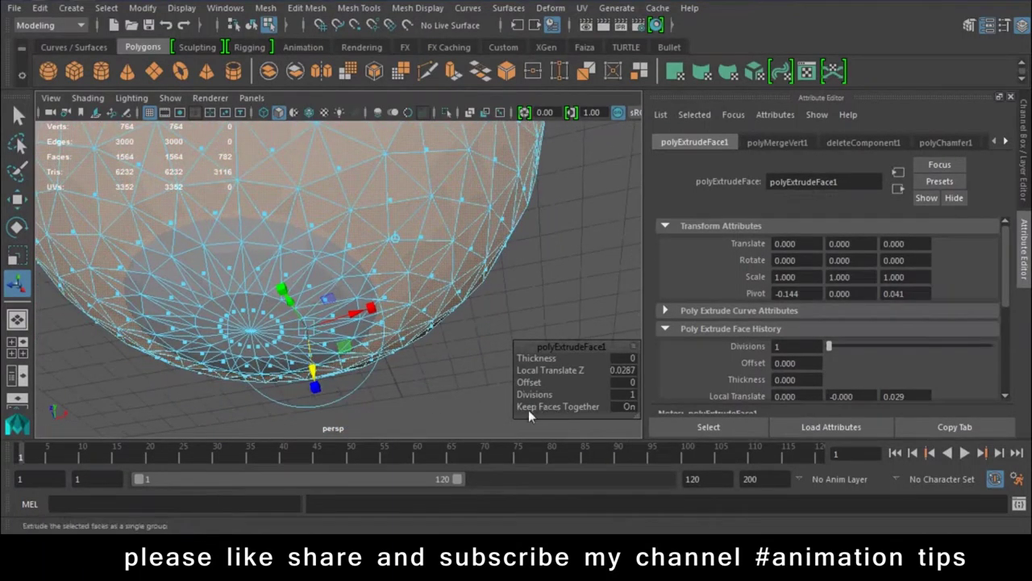
pyautogui.click(628, 406)
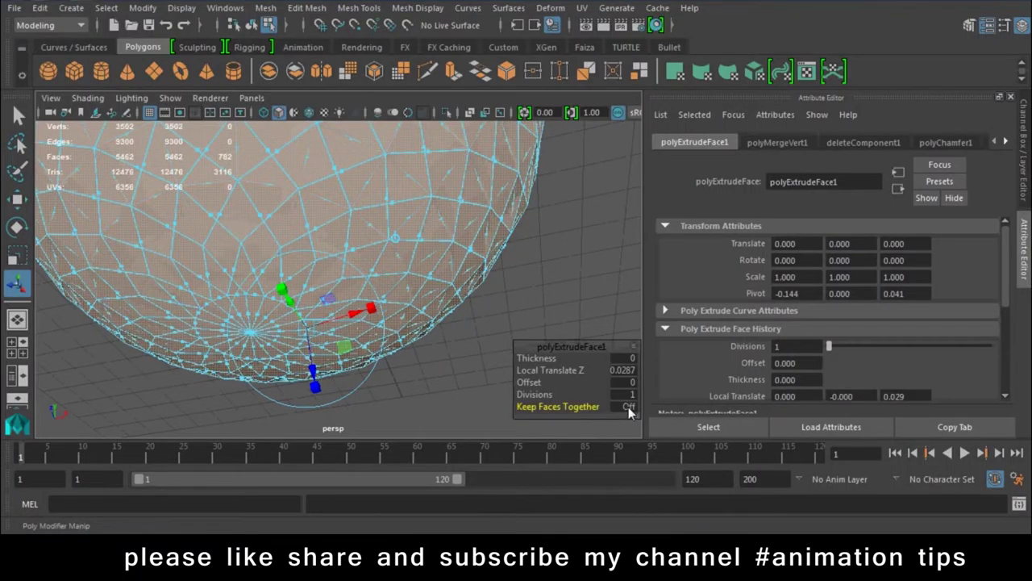
pyautogui.click(368, 312)
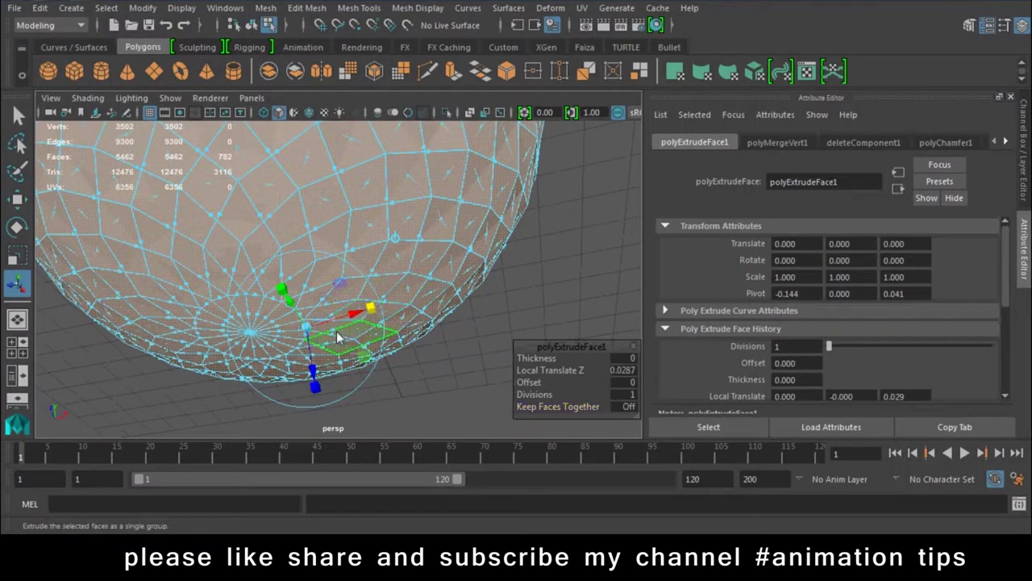
pyautogui.moveTo(307, 330); pyautogui.dragTo(299, 335)
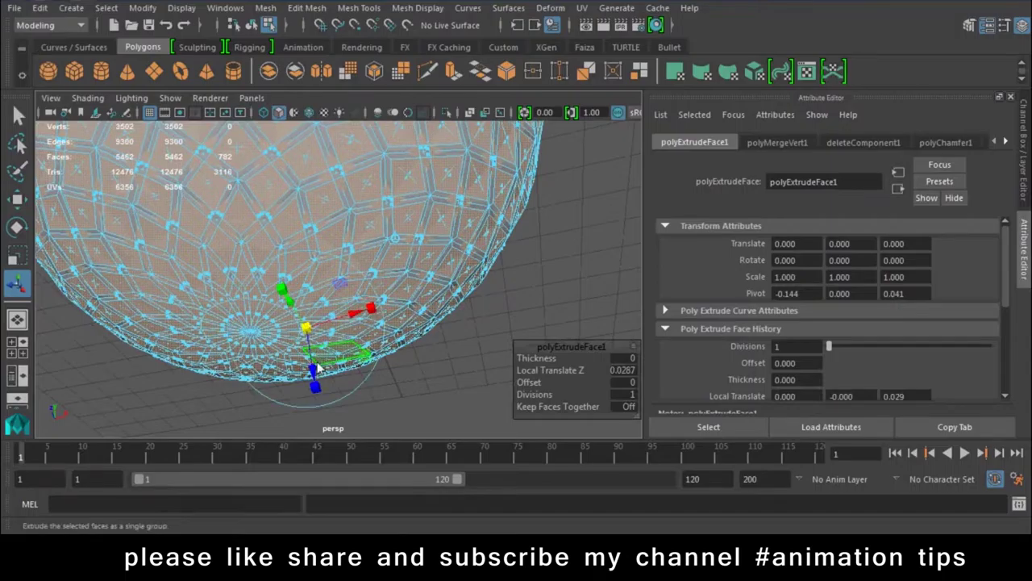
pyautogui.moveTo(314, 372); pyautogui.dragTo(315, 379)
# - Return to Object Mode, delete the sphere, and begin a polygon cube
pyautogui.moveTo(442, 337)
pyautogui.keyDown('alt'); pyautogui.mouseDown()
pyautogui.moveTo(382, 331)
pyautogui.moveTo(358, 306)
pyautogui.moveTo(358, 272)
pyautogui.mouseUp(); pyautogui.keyUp('alt')
pyautogui.moveTo(357, 169); pyautogui.dragTo(427, 103, button='right')
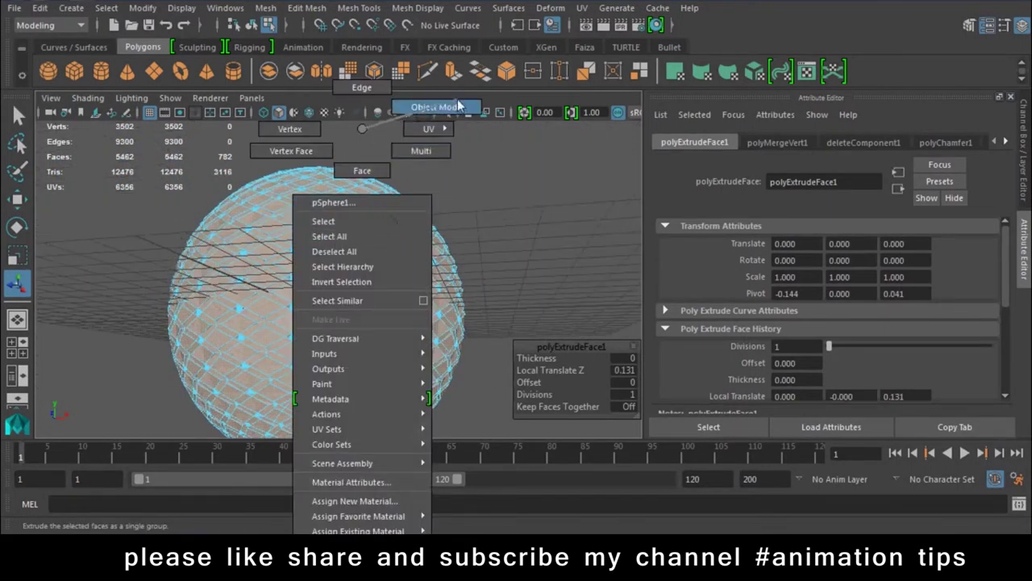
pyautogui.click(519, 200)
pyautogui.click(406, 270)
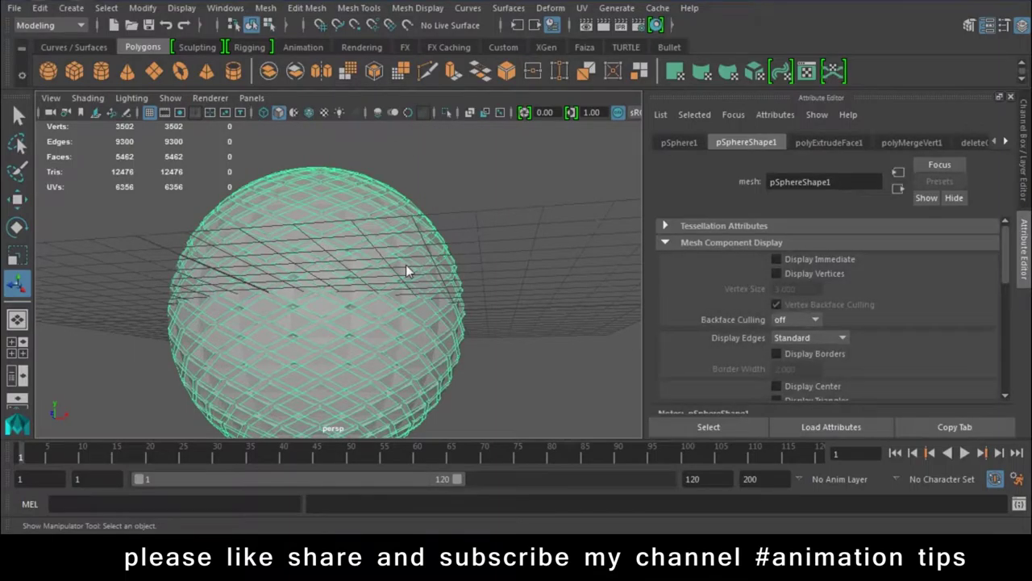
pyautogui.press('Delete')
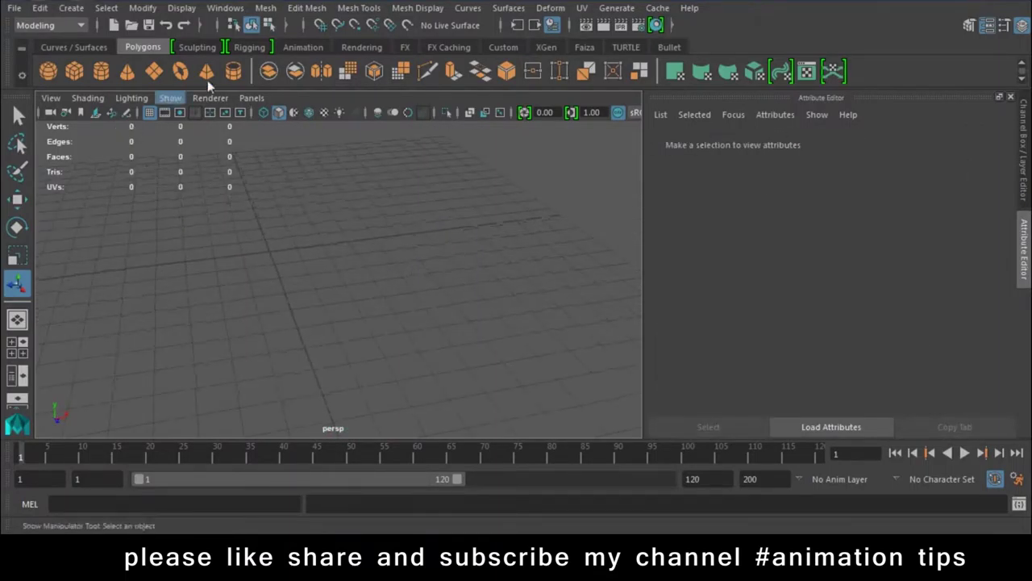
pyautogui.click(74, 71)
# - Draw a thin slab cube on the grid and divide it with four edge loops
pyautogui.moveTo(154, 208); pyautogui.dragTo(464, 410)
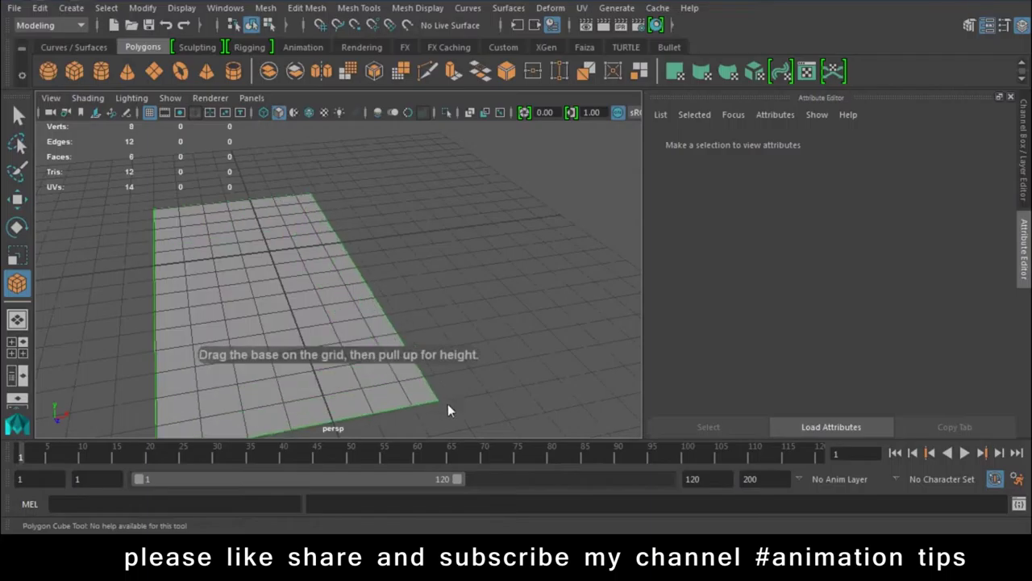
pyautogui.moveTo(344, 238); pyautogui.dragTo(262, 159)
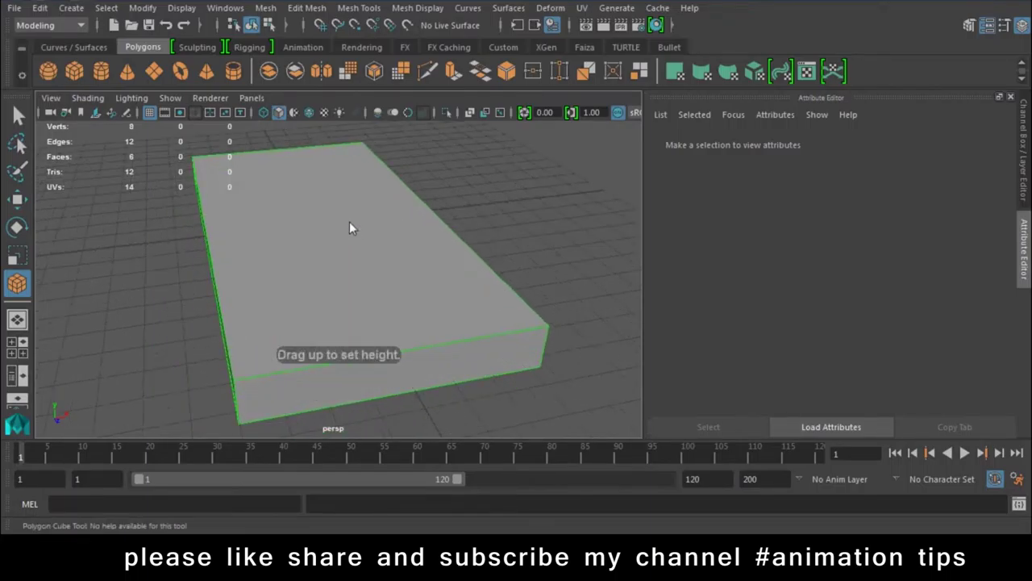
pyautogui.click(359, 8)
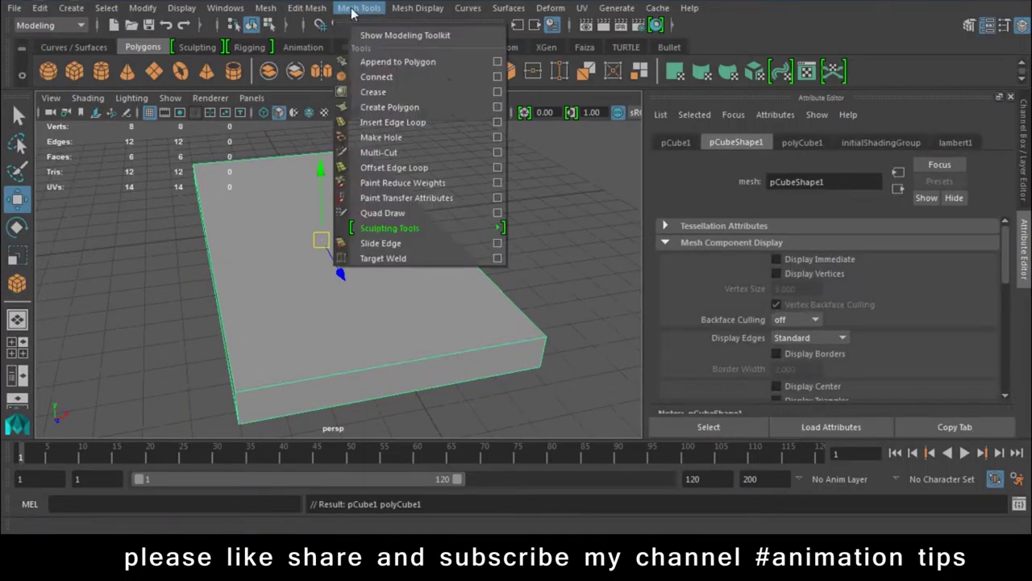
pyautogui.click(391, 123)
pyautogui.click(389, 364)
pyautogui.moveTo(326, 381)
pyautogui.keyDown('alt'); pyautogui.mouseDown()
pyautogui.moveTo(378, 401)
pyautogui.moveTo(414, 302)
pyautogui.mouseUp(); pyautogui.keyUp('alt')
pyautogui.click(360, 274)
pyautogui.moveTo(361, 274); pyautogui.dragTo(289, 246)
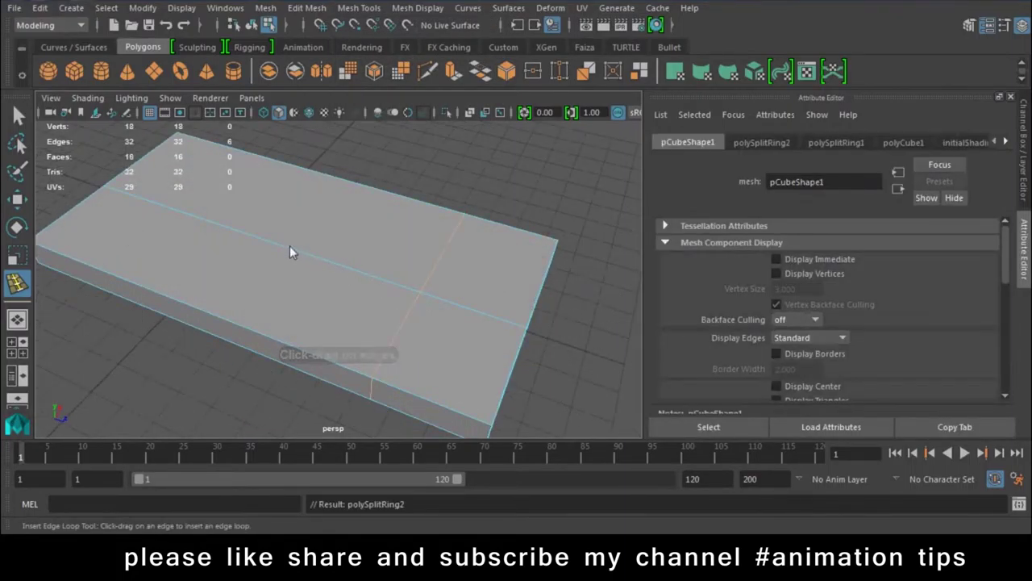
pyautogui.click(178, 212)
# - Switch to Face mode and select two faces on the slab's top
pyautogui.press('w')
pyautogui.scroll(-3, 178, 209)
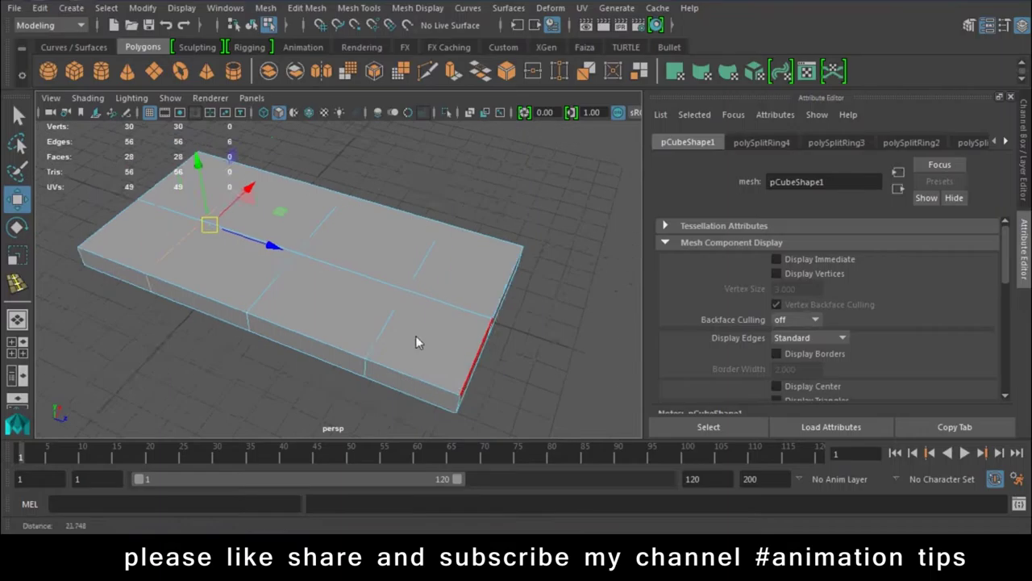
pyautogui.keyDown('alt'); pyautogui.moveTo(415, 335); pyautogui.dragTo(364, 213); pyautogui.keyUp('alt')
pyautogui.moveTo(367, 141); pyautogui.dragTo(364, 213, button='right')
pyautogui.keyDown('alt'); pyautogui.moveTo(436, 320); pyautogui.dragTo(421, 303); pyautogui.keyUp('alt')
pyautogui.moveTo(495, 227)
pyautogui.mouseDown()
pyautogui.moveTo(150, 254)
pyautogui.moveTo(211, 308)
pyautogui.mouseUp()
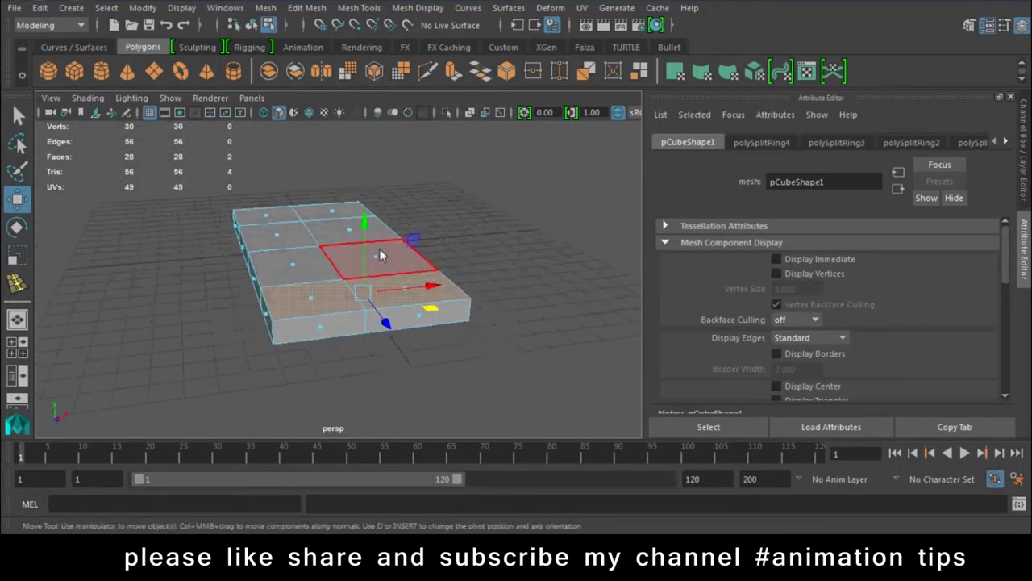
# - Select the slab's top faces, adding the front-left and back-left ones
pyautogui.keyDown('alt'); pyautogui.moveTo(379, 248); pyautogui.dragTo(353, 223); pyautogui.keyUp('alt')
pyautogui.moveTo(472, 194)
pyautogui.mouseDown()
pyautogui.moveTo(373, 257)
pyautogui.moveTo(158, 254)
pyautogui.moveTo(320, 229)
pyautogui.mouseUp()
pyautogui.keyDown('shift'); pyautogui.click(320, 229); pyautogui.keyUp('shift')
pyautogui.keyDown('shift'); pyautogui.click(274, 210); pyautogui.keyUp('shift')
pyautogui.keyDown('shift'); pyautogui.click(217, 231); pyautogui.keyUp('shift')
pyautogui.keyDown('shift'); pyautogui.click(245, 243); pyautogui.keyUp('shift')
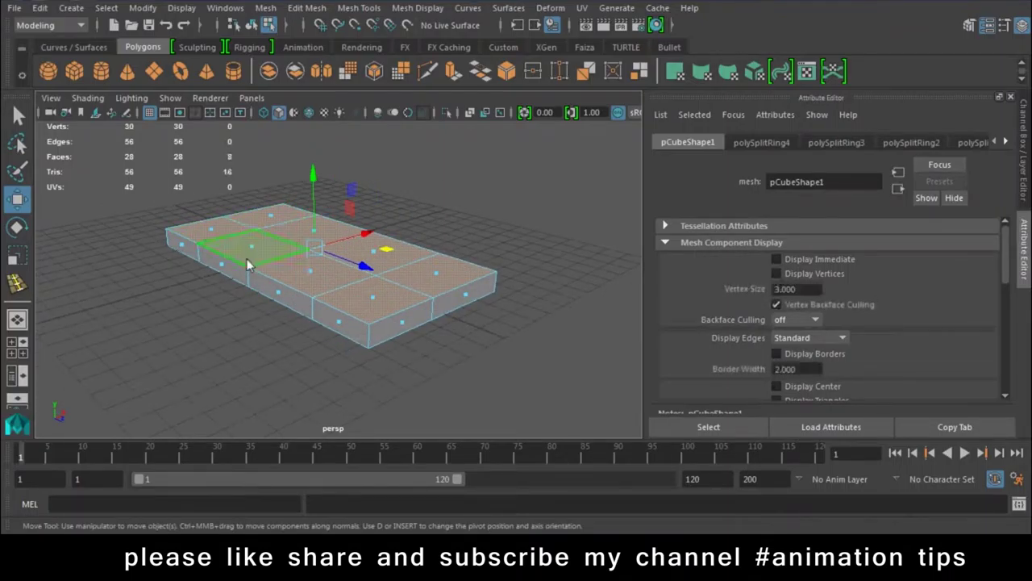
# - Extrude the selected top faces, raising them and scaling them inward
pyautogui.click(456, 73)
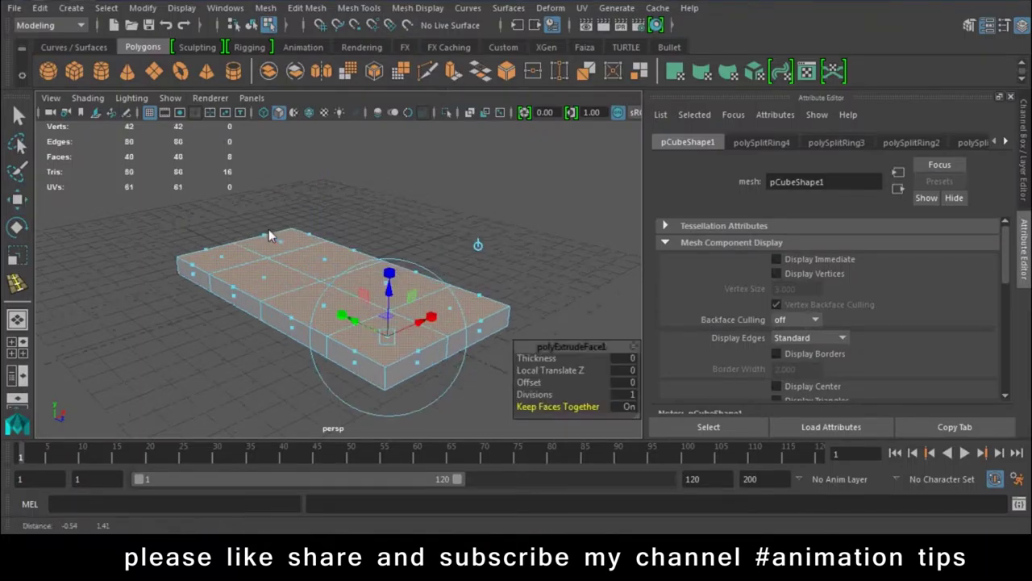
pyautogui.scroll(3, 268, 229)
pyautogui.scroll(3, 354, 309)
pyautogui.moveTo(381, 228); pyautogui.dragTo(383, 214)
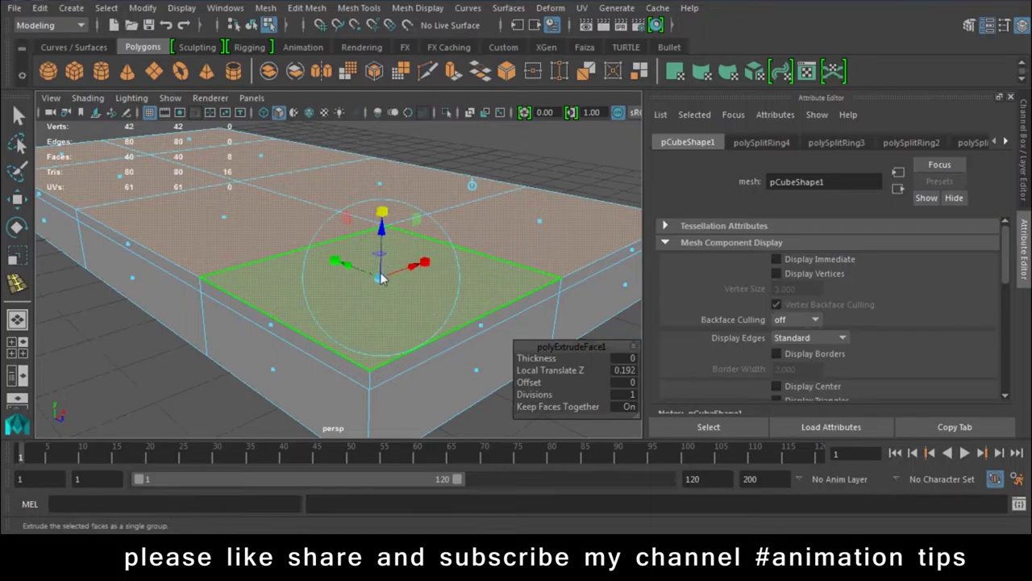
pyautogui.moveTo(379, 276); pyautogui.dragTo(433, 268)
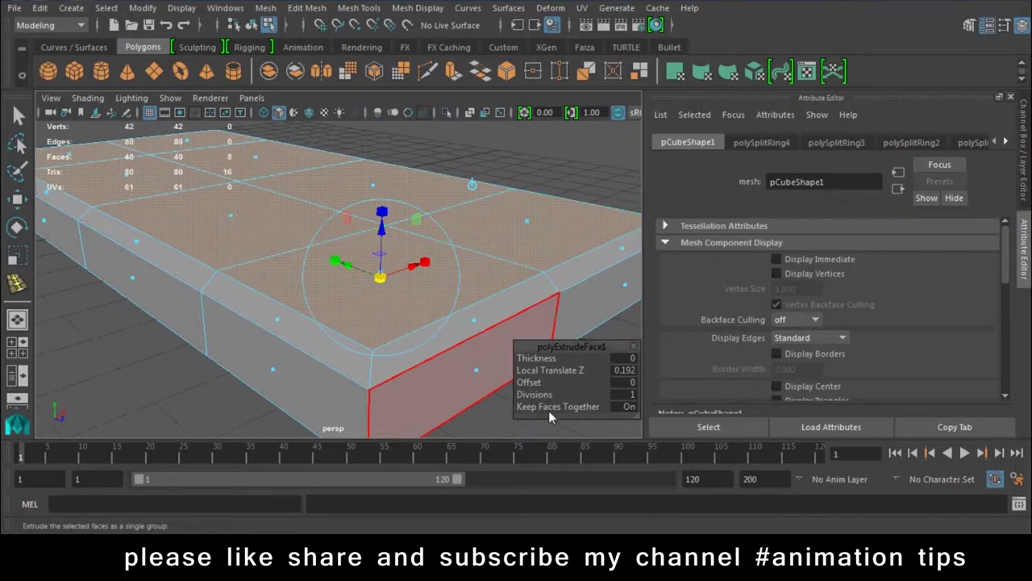
# - Set Keep Faces Together off and raise the separate tiles 0.0982 with Local Translate Z
pyautogui.click(626, 408)
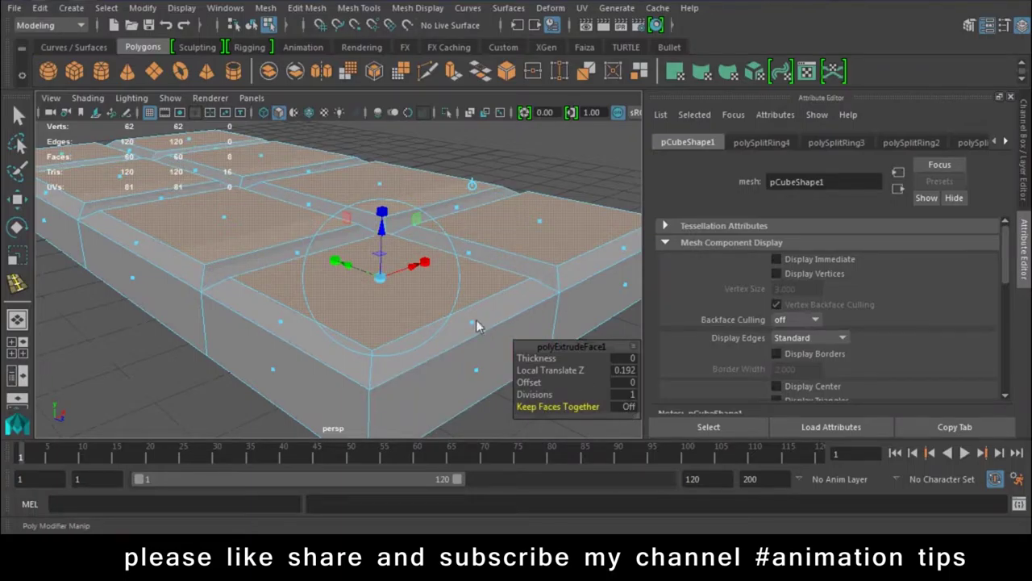
pyautogui.keyDown('alt'); pyautogui.moveTo(480, 327); pyautogui.dragTo(613, 379); pyautogui.keyUp('alt')
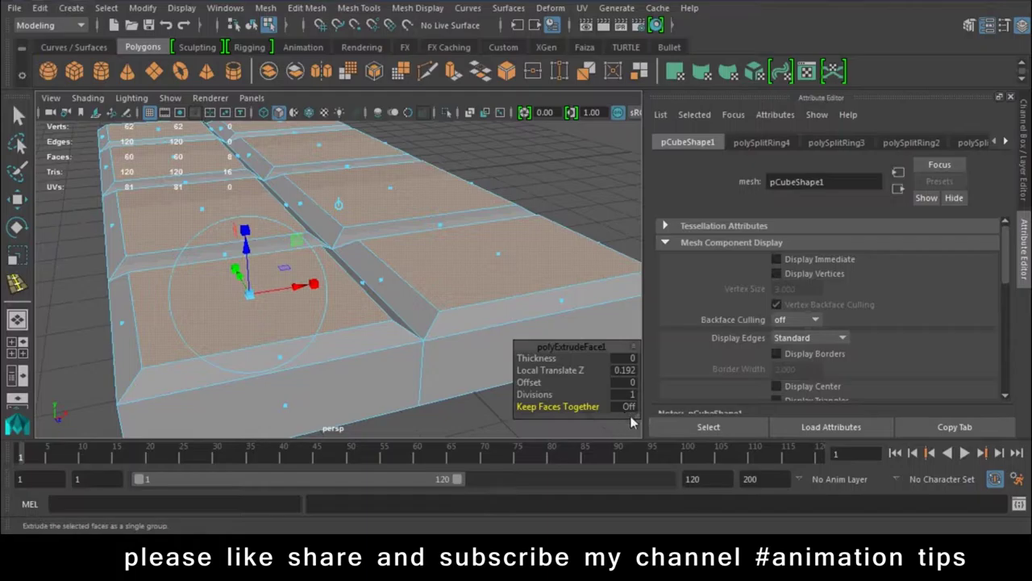
pyautogui.click(629, 407)
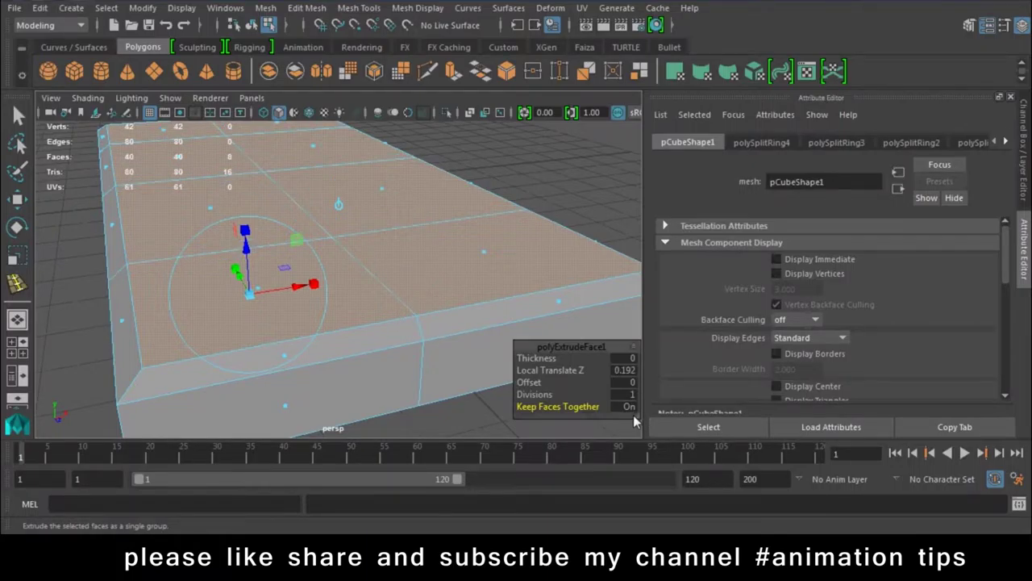
pyautogui.click(630, 406)
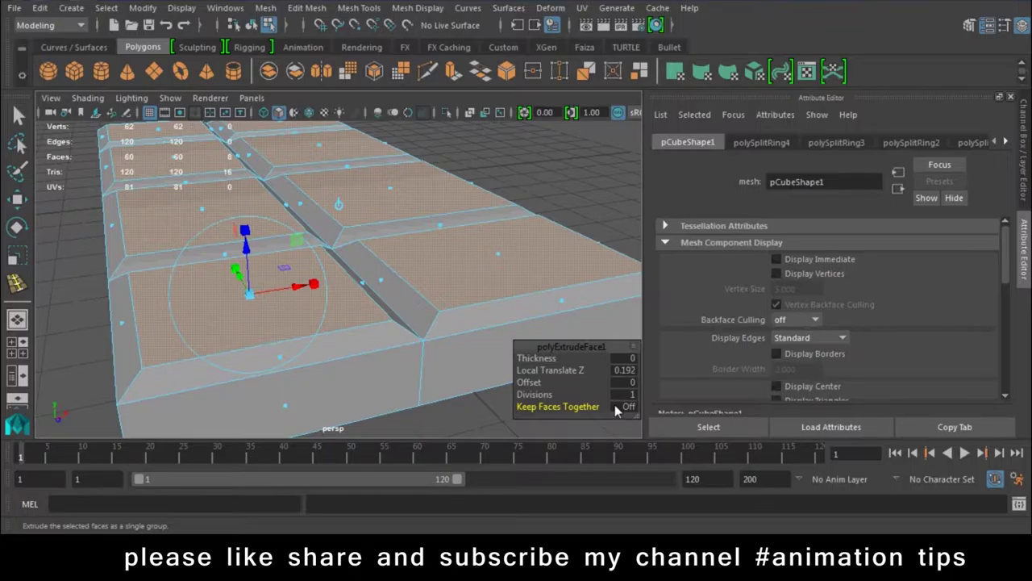
pyautogui.moveTo(59, 245)
pyautogui.keyDown('alt'); pyautogui.mouseDown()
pyautogui.moveTo(176, 325)
pyautogui.moveTo(294, 335)
pyautogui.mouseUp(); pyautogui.keyUp('alt')
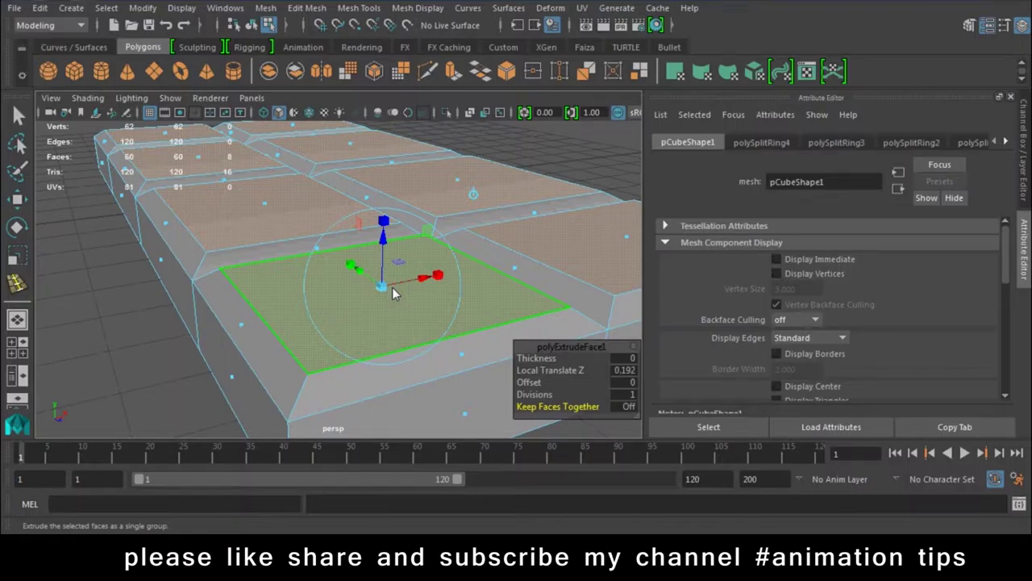
pyautogui.moveTo(384, 232)
pyautogui.mouseDown()
pyautogui.moveTo(391, 208)
pyautogui.moveTo(387, 247)
pyautogui.mouseUp()
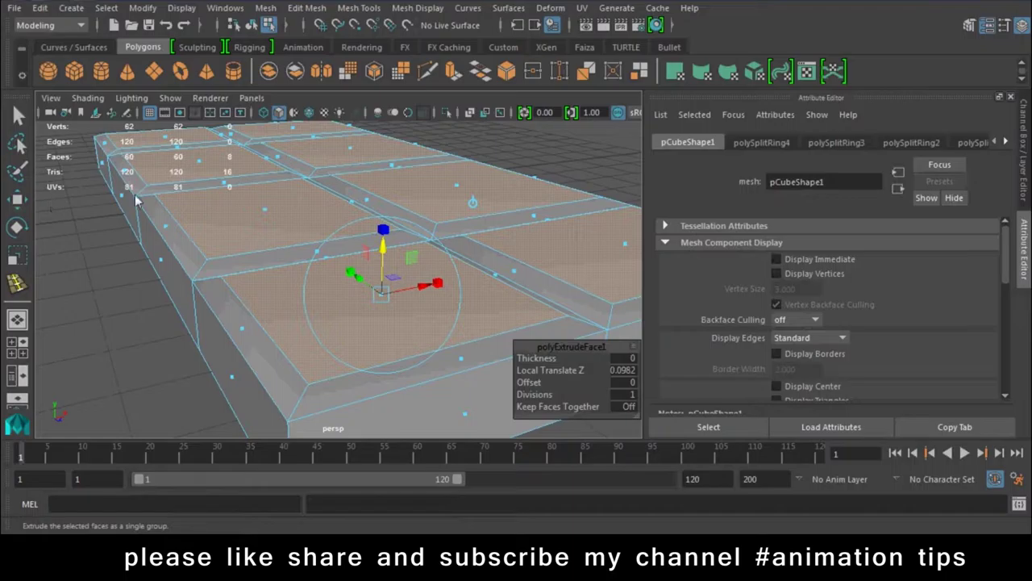
# - Return the slab to Object Mode and finish the extrude
pyautogui.scroll(-5, 266, 220)
pyautogui.moveTo(266, 220); pyautogui.dragTo(370, 118, button='right')
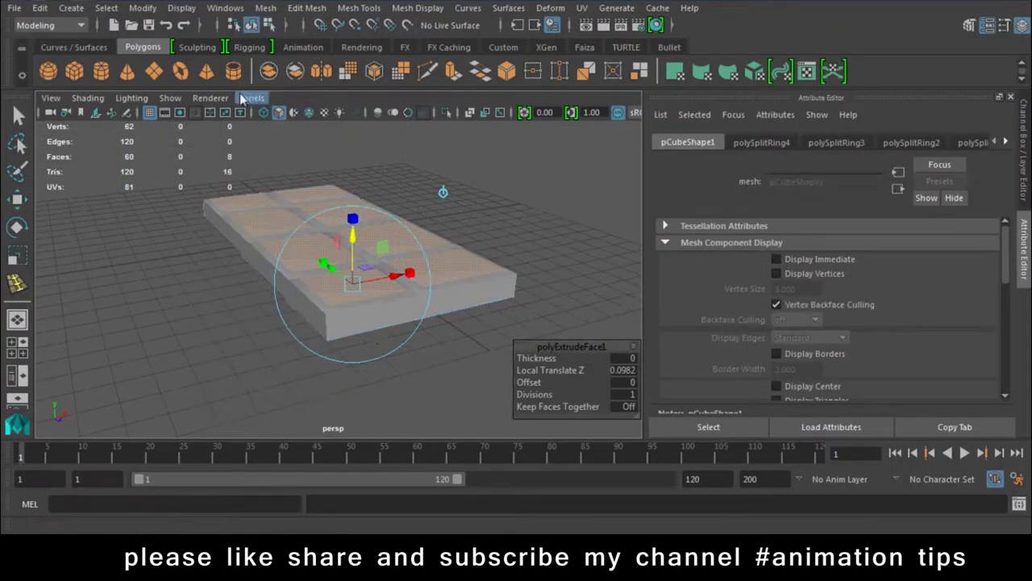
pyautogui.moveTo(485, 268); pyautogui.dragTo(515, 207, button='right')
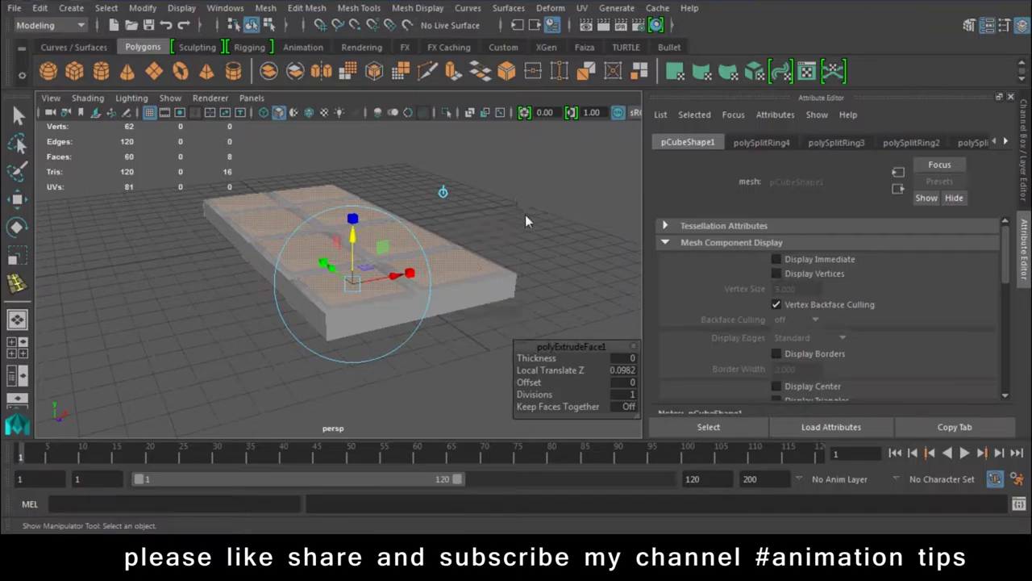
# - Delete the tiled slab and draw a new polygon plane on the grid
pyautogui.press('Delete')
pyautogui.press('w')
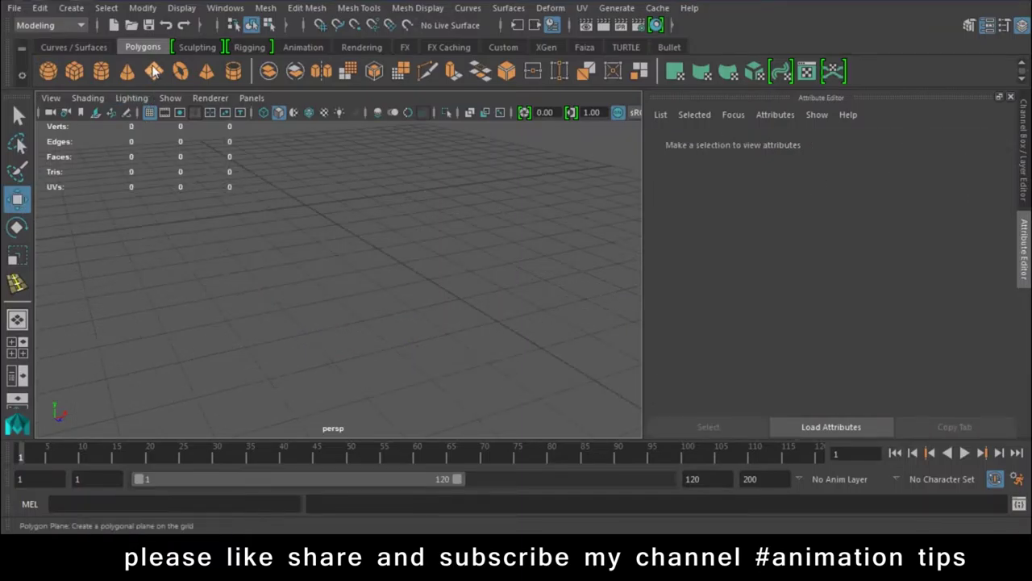
pyautogui.click(153, 71)
pyautogui.moveTo(143, 224); pyautogui.dragTo(545, 285)
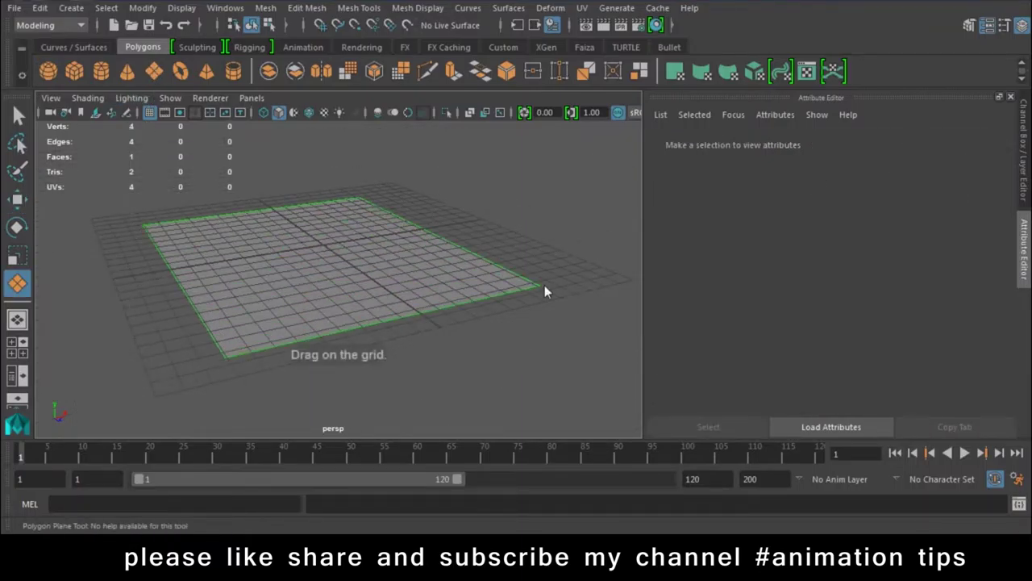
# - Set the plane's Subdivisions Width and Height to 16 in the Channel Box
pyautogui.click(1021, 171)
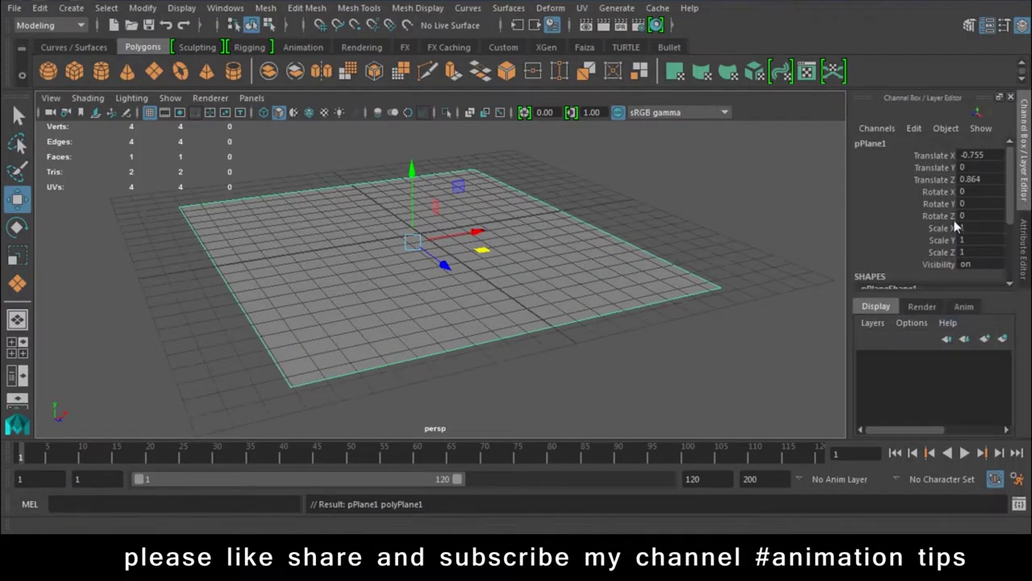
pyautogui.scroll(-3, 935, 240)
pyautogui.moveTo(912, 246); pyautogui.dragTo(911, 259)
pyautogui.moveTo(379, 224); pyautogui.dragTo(484, 218, button='middle')
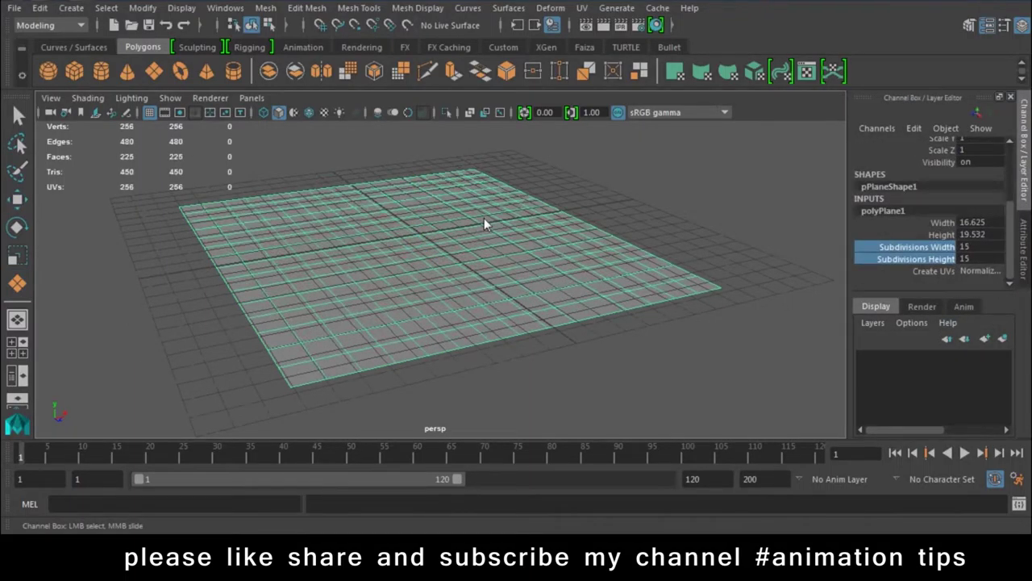
# - Enter Vertex mode and select all of the plane's vertices
pyautogui.moveTo(484, 157); pyautogui.dragTo(414, 148, button='right')
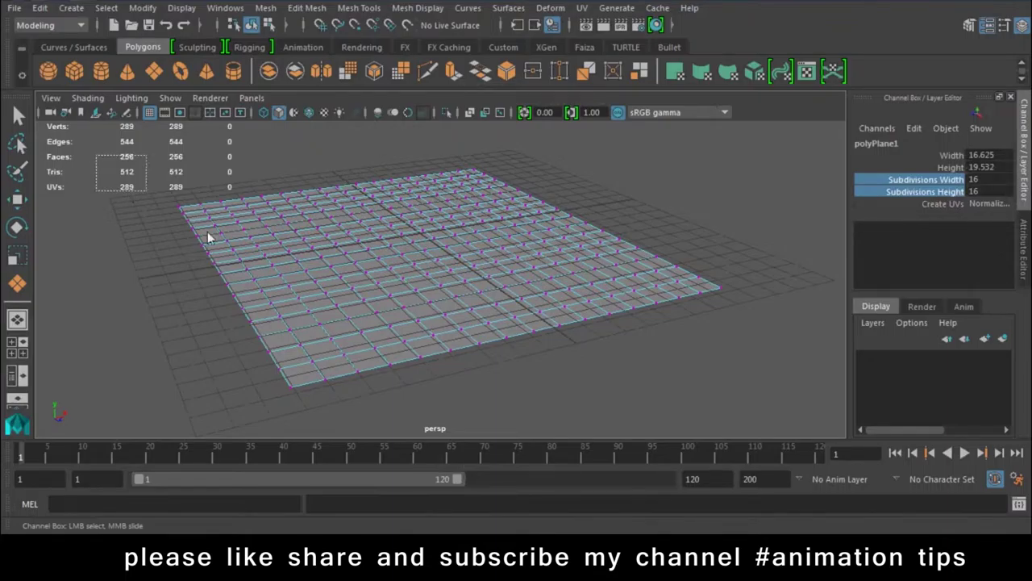
pyautogui.moveTo(207, 235); pyautogui.dragTo(846, 415)
pyautogui.click(312, 9)
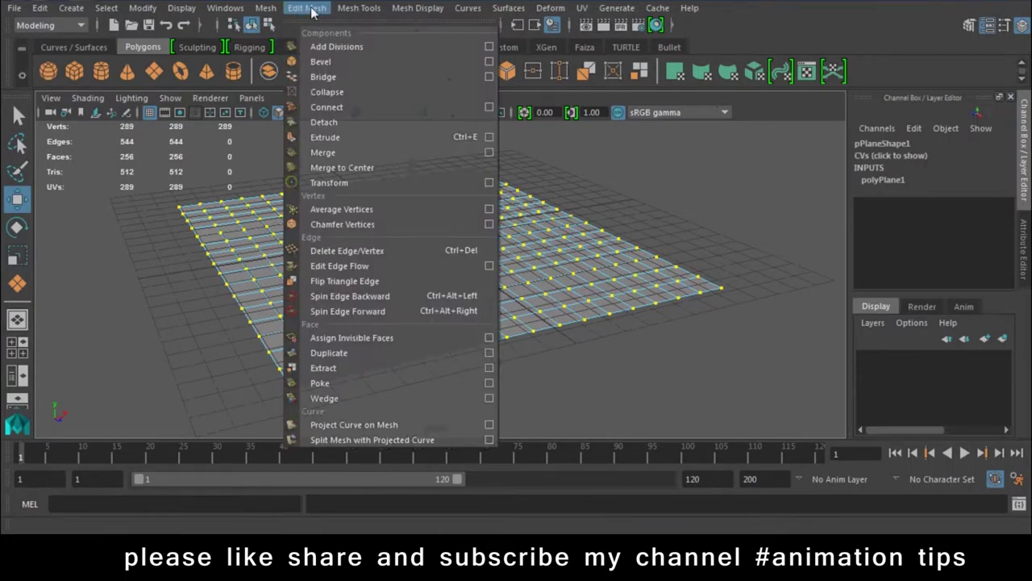
# - Apply Edit Mesh > Bevel to the vertices, then undo it
pyautogui.click(490, 62)
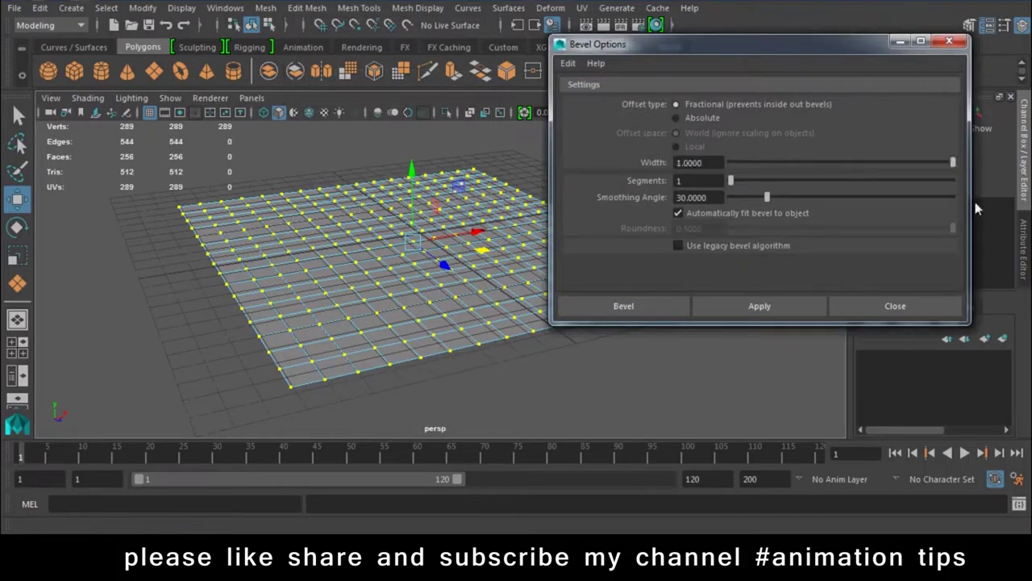
pyautogui.click(765, 309)
pyautogui.scroll(5, 433, 383)
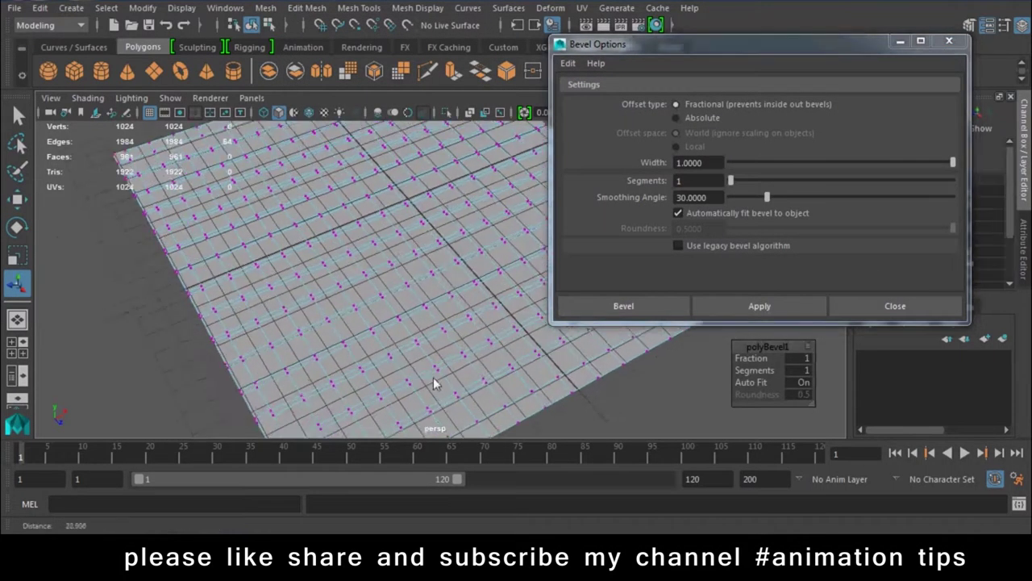
pyautogui.click(895, 306)
pyautogui.hotkey('ctrl', 'z')
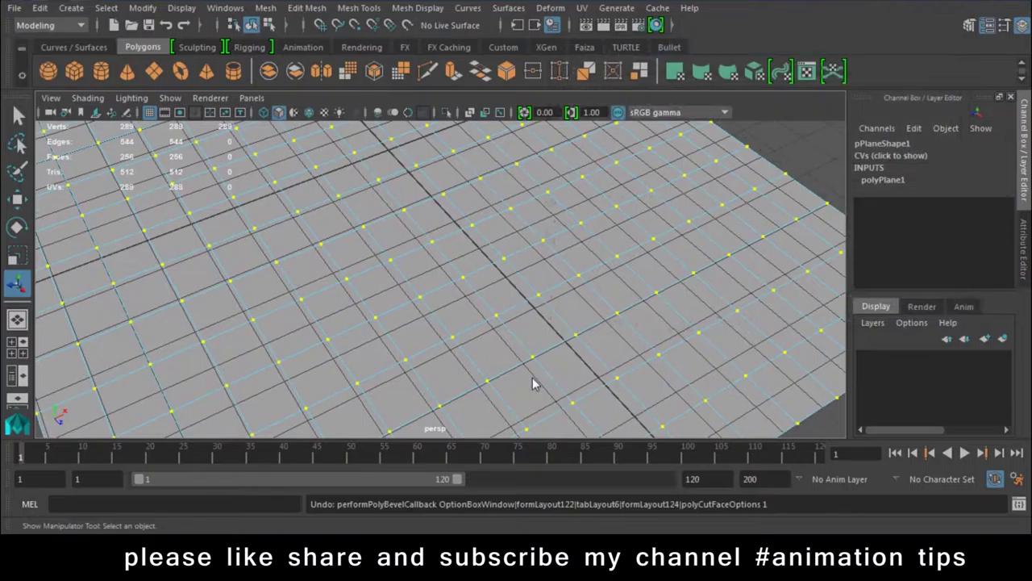
pyautogui.moveTo(546, 238); pyautogui.dragTo(616, 106, button='right')
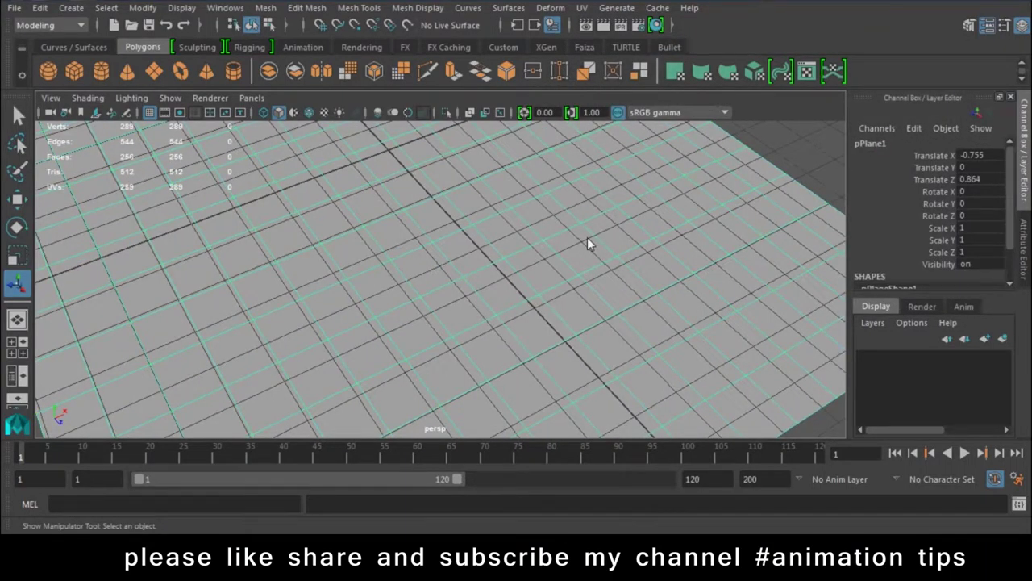
# - Lower the plane's Subdivisions Width and Height to 10 in the Channel Box
pyautogui.hotkey('ctrl', 'a')
pyautogui.click(1023, 181)
pyautogui.scroll(-1, 920, 234)
pyautogui.click(887, 272)
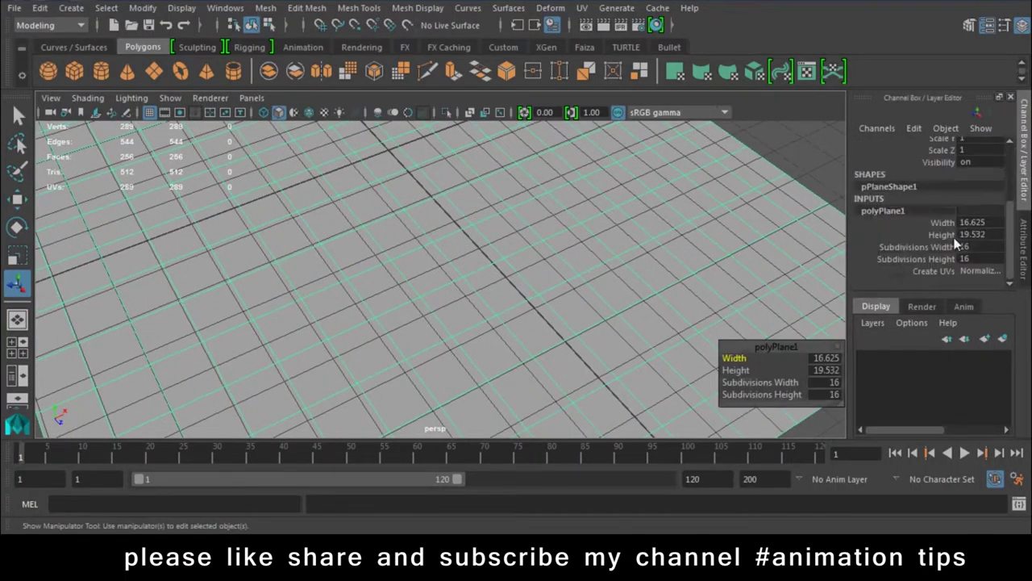
pyautogui.moveTo(928, 246); pyautogui.dragTo(947, 257)
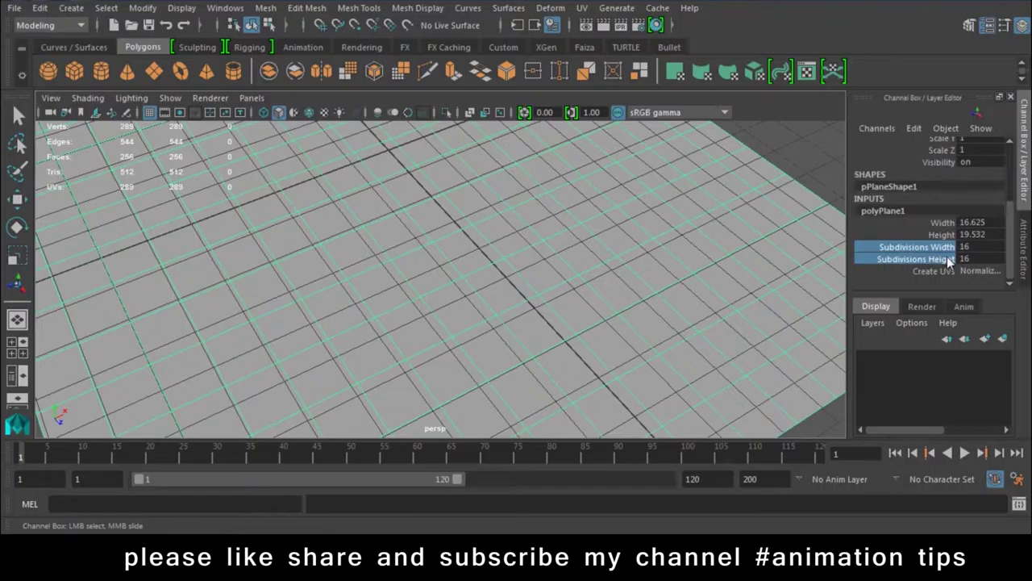
pyautogui.moveTo(744, 244); pyautogui.dragTo(543, 283, button='middle')
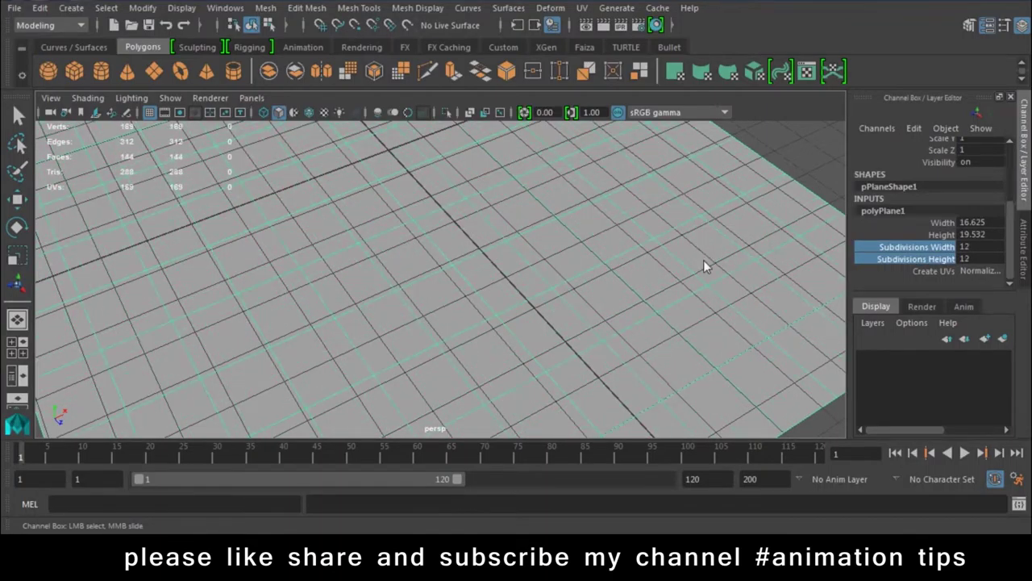
# - Hide the viewport grid and select all the plane's vertices in Vertex mode
pyautogui.click(149, 112)
pyautogui.scroll(-4, 300, 287)
pyautogui.scroll(-4, 300, 287)
pyautogui.moveTo(510, 211); pyautogui.dragTo(440, 129, button='right')
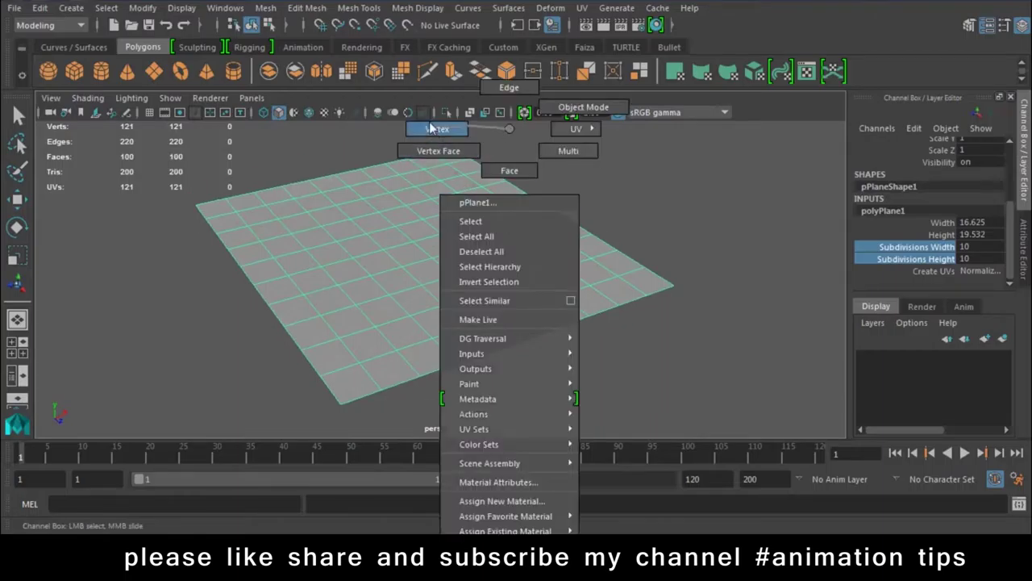
pyautogui.moveTo(698, 161); pyautogui.dragTo(271, 359)
pyautogui.click(307, 7)
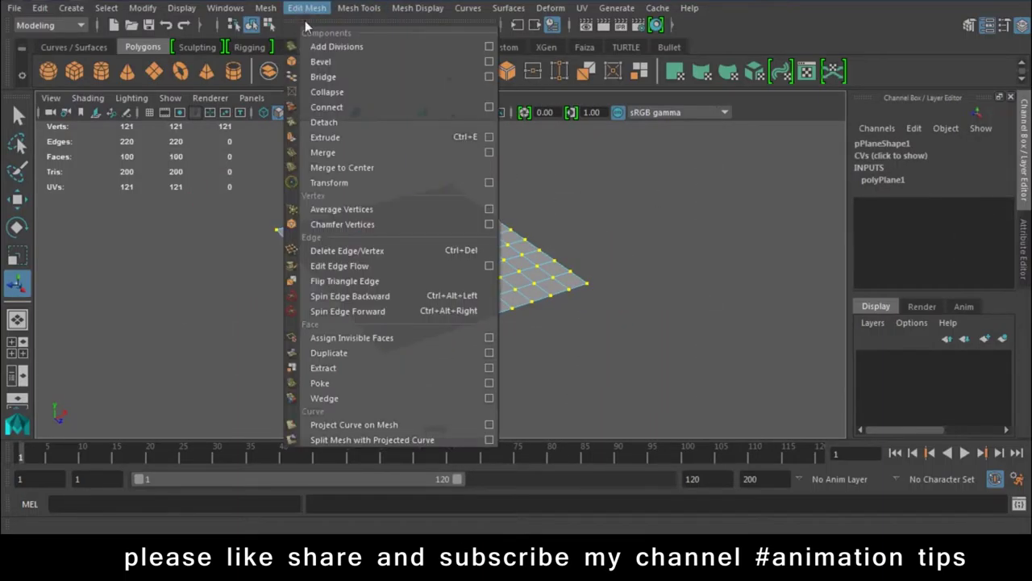
pyautogui.click(320, 65)
pyautogui.scroll(3, 469, 368)
pyautogui.scroll(2, 469, 368)
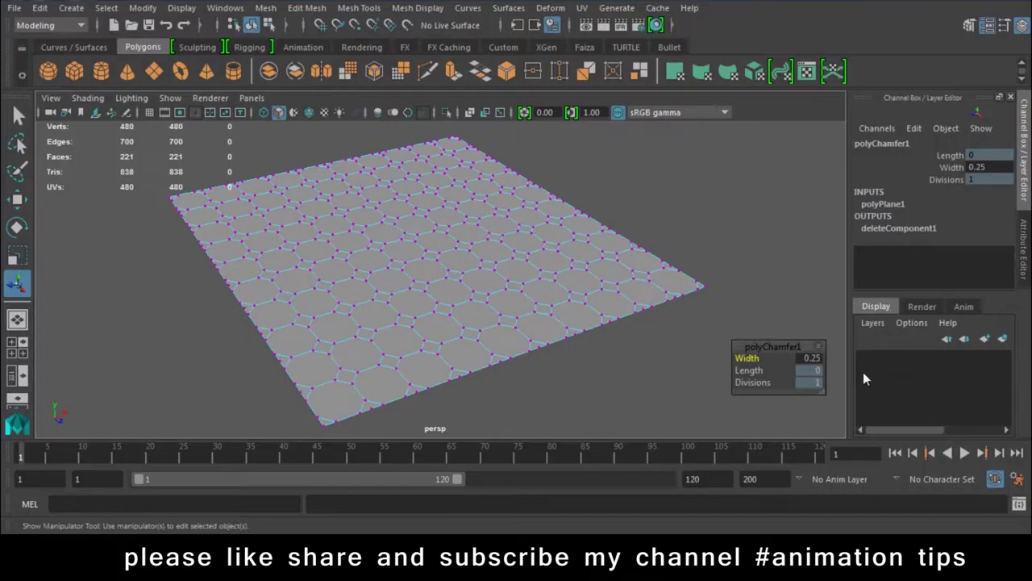
pyautogui.moveTo(412, 295); pyautogui.dragTo(454, 301, button='middle')
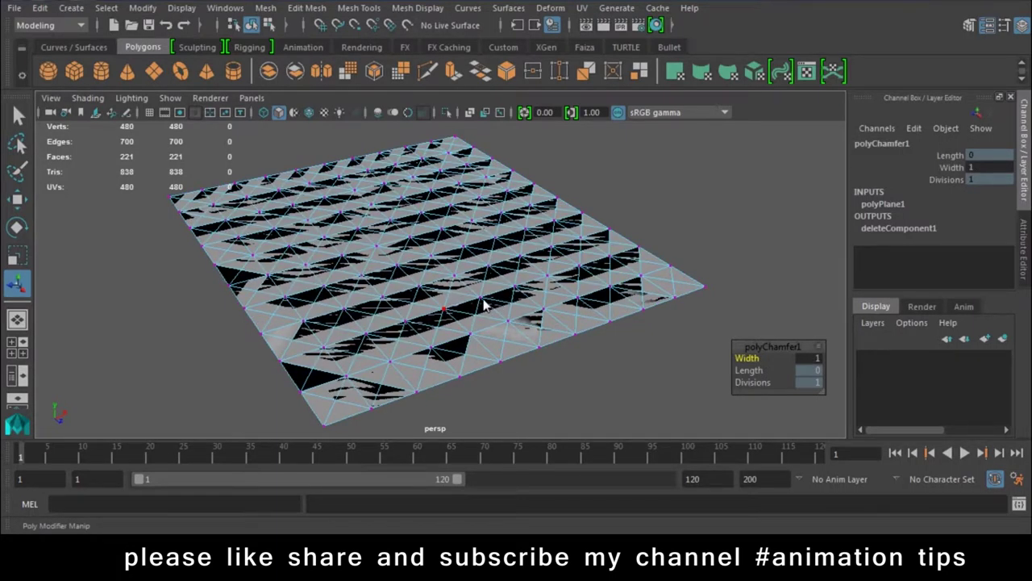
pyautogui.rightClick(562, 234)
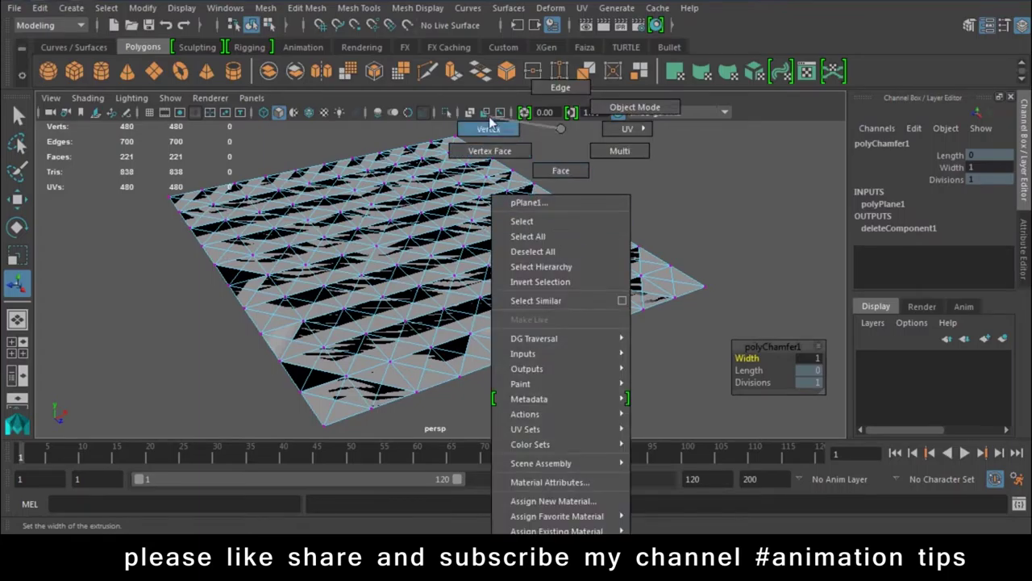
pyautogui.press('w')
pyautogui.moveTo(557, 284)
pyautogui.keyDown('alt'); pyautogui.mouseDown()
pyautogui.moveTo(348, 145)
pyautogui.moveTo(565, 371)
pyautogui.mouseUp(); pyautogui.keyUp('alt')
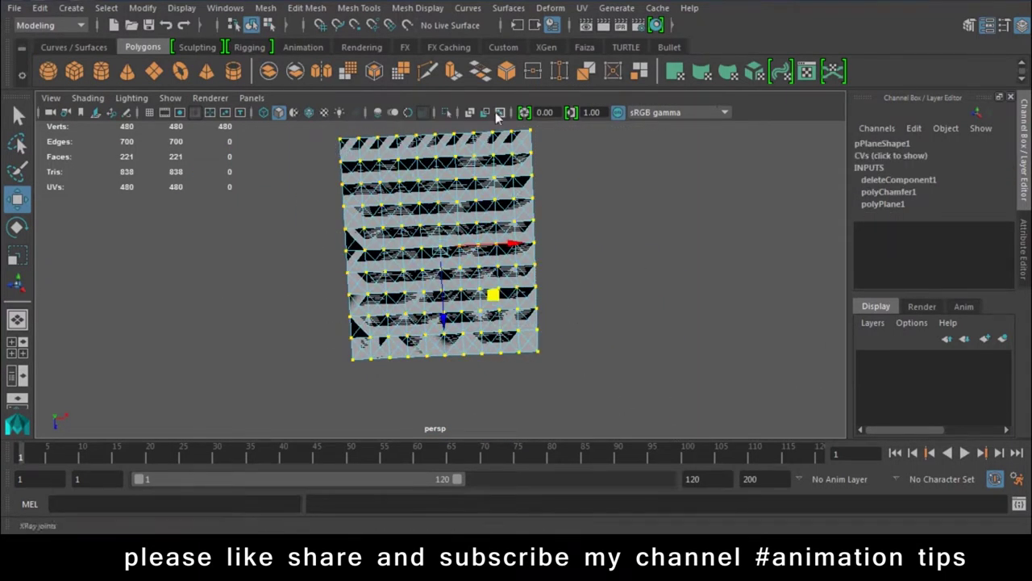
pyautogui.click(531, 73)
pyautogui.keyDown('alt'); pyautogui.moveTo(435, 338); pyautogui.dragTo(500, 387); pyautogui.keyUp('alt')
pyautogui.moveTo(500, 387)
pyautogui.keyDown('alt'); pyautogui.mouseDown(button='right')
pyautogui.moveTo(547, 426)
pyautogui.moveTo(579, 427)
pyautogui.mouseUp(button='right'); pyautogui.keyUp('alt')
pyautogui.press('w')
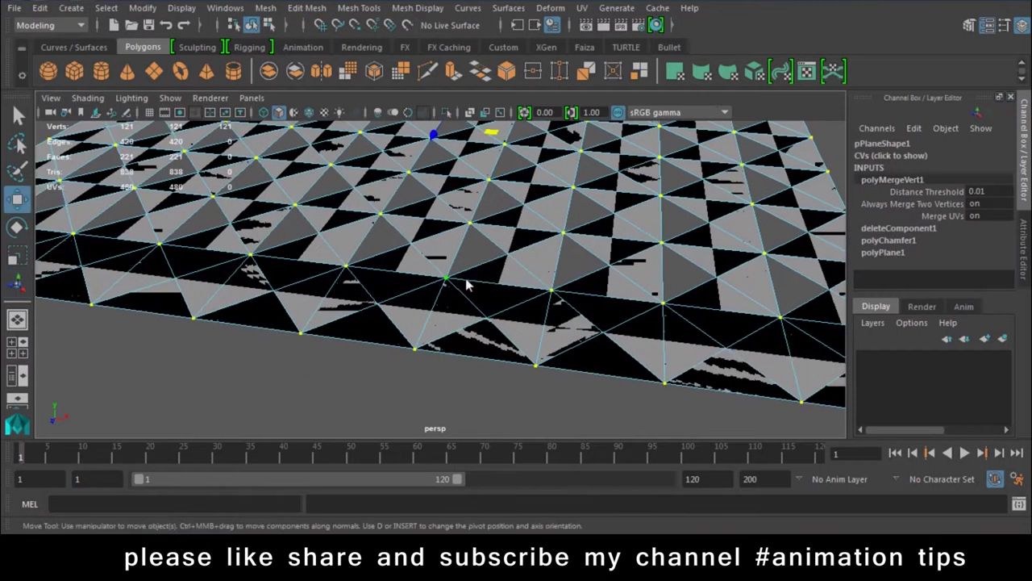
pyautogui.click(446, 280)
pyautogui.press('5')
pyautogui.moveTo(451, 286)
pyautogui.mouseDown()
pyautogui.moveTo(461, 297)
pyautogui.moveTo(461, 258)
pyautogui.moveTo(429, 376)
pyautogui.mouseUp()
pyautogui.moveTo(479, 342)
pyautogui.keyDown('alt'); pyautogui.mouseDown()
pyautogui.moveTo(492, 345)
pyautogui.moveTo(516, 299)
pyautogui.moveTo(466, 375)
pyautogui.moveTo(516, 277)
pyautogui.moveTo(510, 258)
pyautogui.mouseUp(); pyautogui.keyUp('alt')
pyautogui.hotkey('ctrl', 'z')
pyautogui.hotkey('ctrl', 'z')
pyautogui.hotkey('ctrl', 'z')
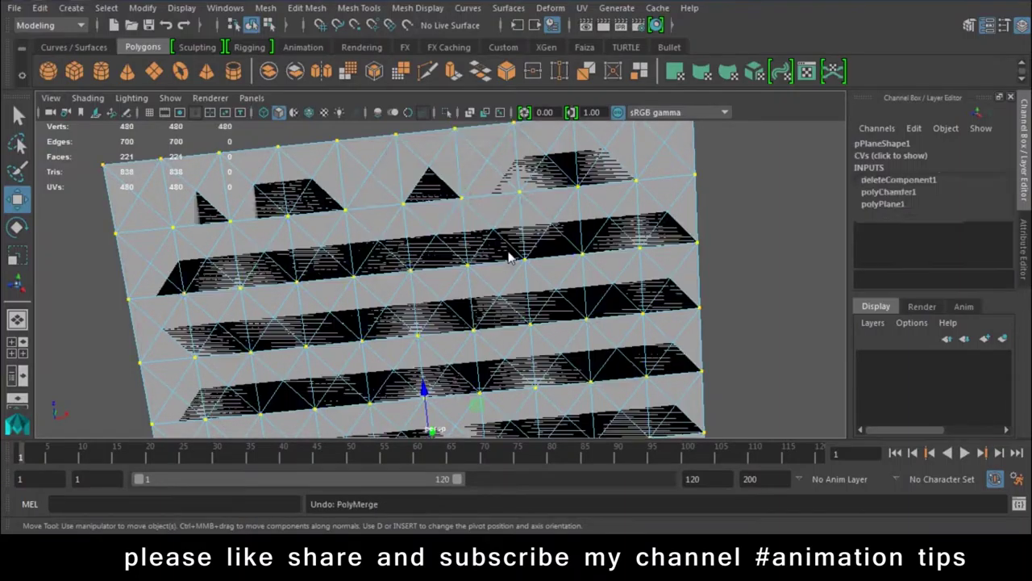
pyautogui.hotkey('ctrl', 'z')
pyautogui.hotkey('ctrl', 'z')
pyautogui.moveTo(463, 249)
pyautogui.keyDown('alt'); pyautogui.mouseDown()
pyautogui.moveTo(489, 392)
pyautogui.moveTo(542, 379)
pyautogui.moveTo(443, 323)
pyautogui.moveTo(524, 315)
pyautogui.mouseUp(); pyautogui.keyUp('alt')
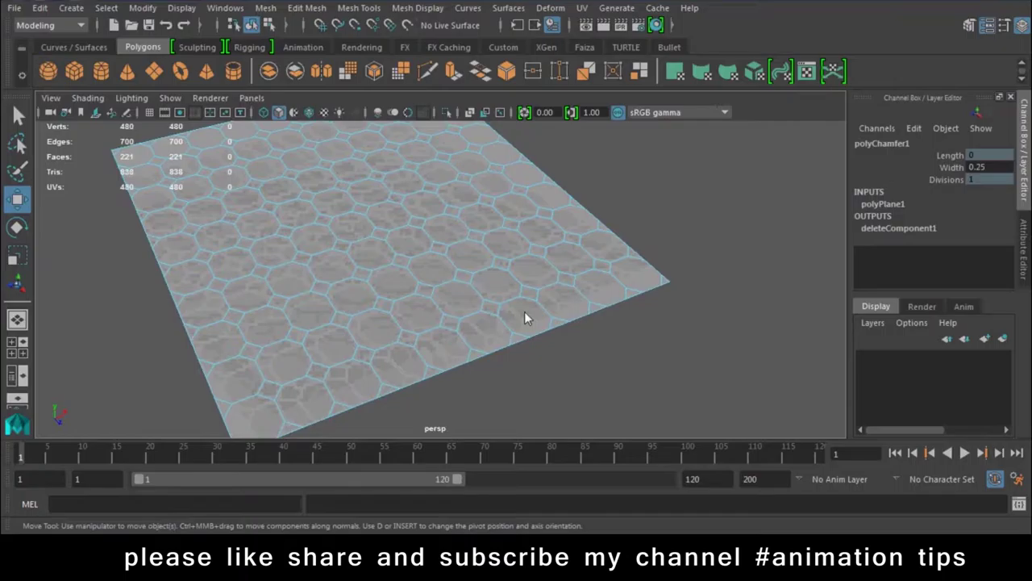
pyautogui.hotkey('ctrl', 'z')
# - Chamfer the selected vertices and try a chamfer width of 0.55
pyautogui.click(358, 9)
pyautogui.moveTo(307, 8)
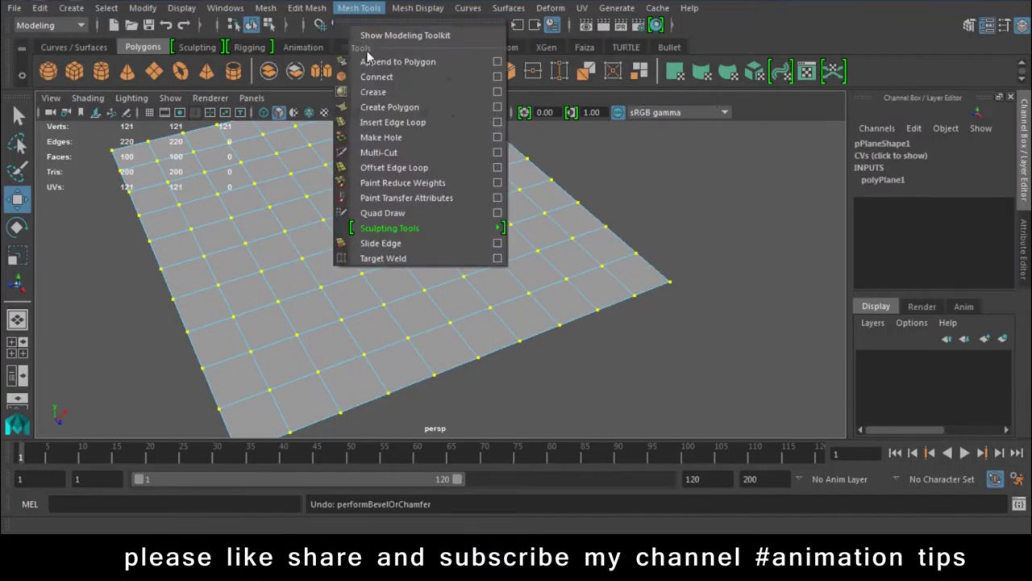
pyautogui.click(342, 224)
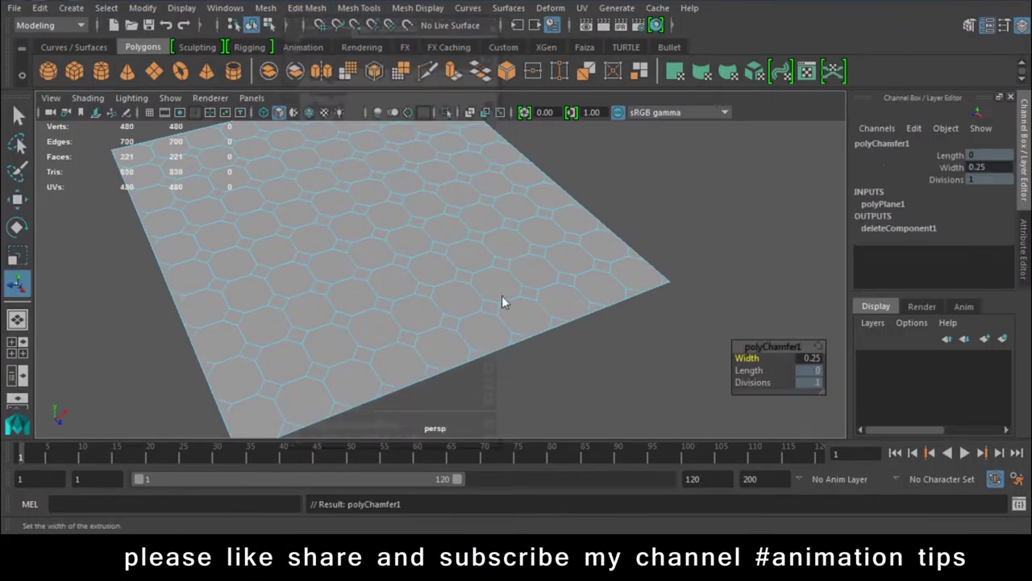
pyautogui.moveTo(509, 301); pyautogui.dragTo(510, 300)
pyautogui.click(814, 360)
pyautogui.click(809, 363)
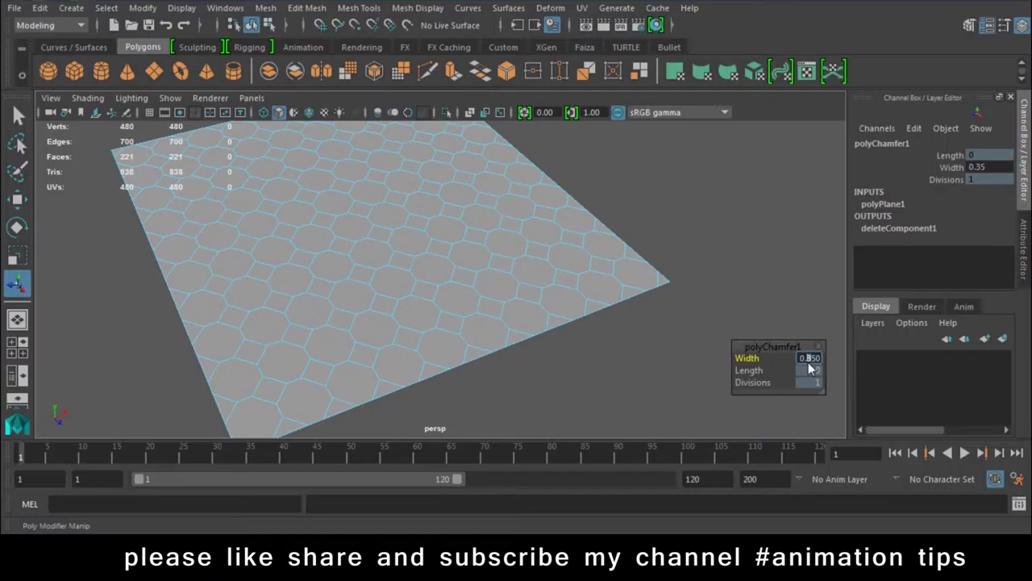
pyautogui.keyDown('alt'); pyautogui.moveTo(345, 241); pyautogui.dragTo(428, 325, button='right'); pyautogui.keyUp('alt')
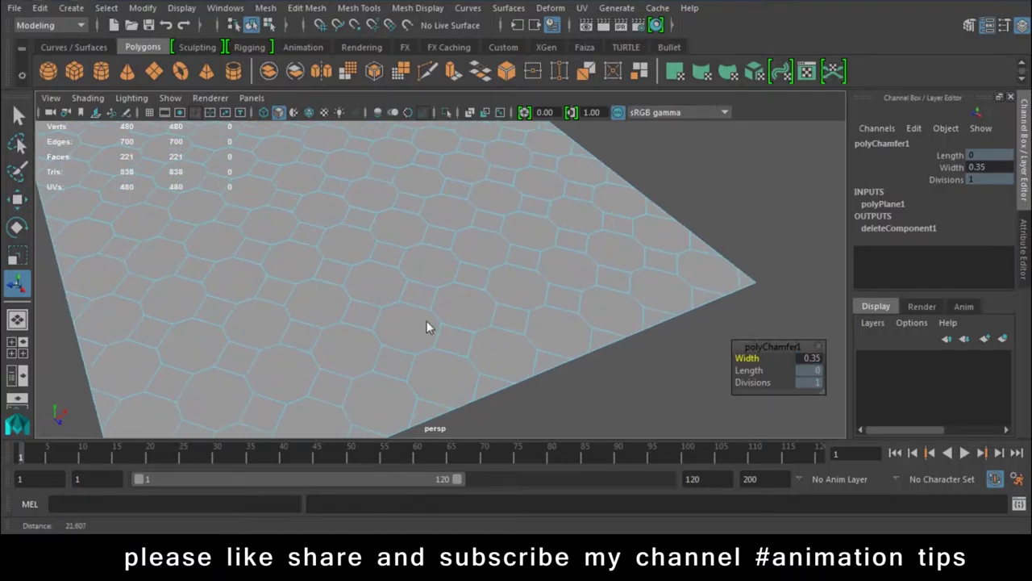
pyautogui.click(808, 363)
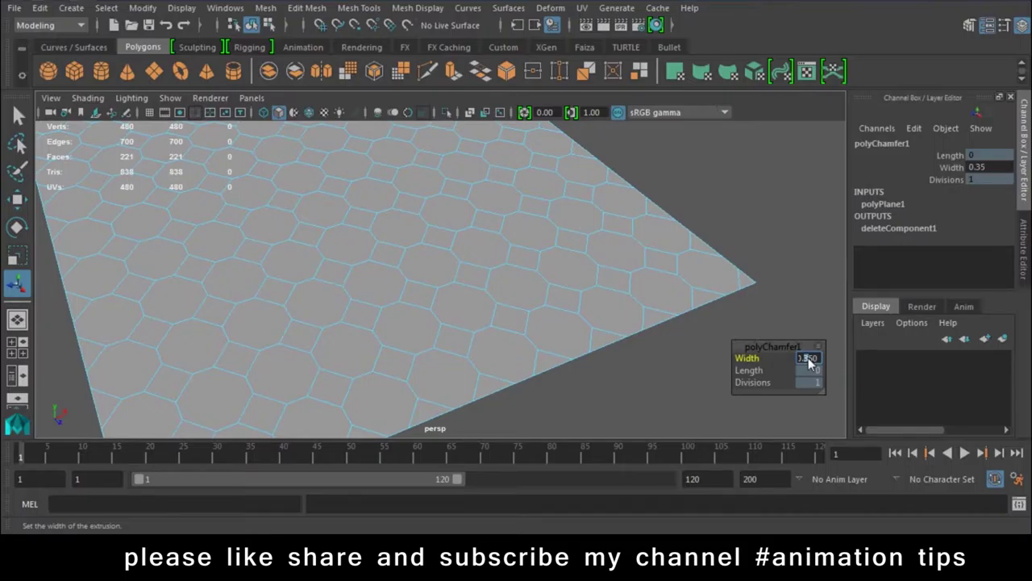
pyautogui.write('0.55')
pyautogui.press('Return')
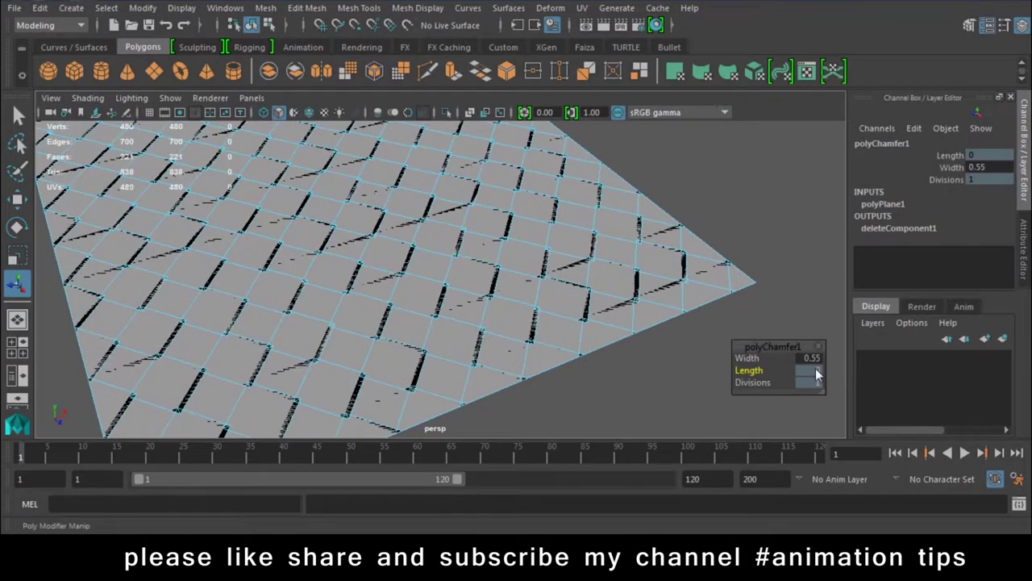
# - Try chamfer widths of 0.35 and then 0.45
pyautogui.click(814, 358)
pyautogui.write('0.35')
pyautogui.press('Return')
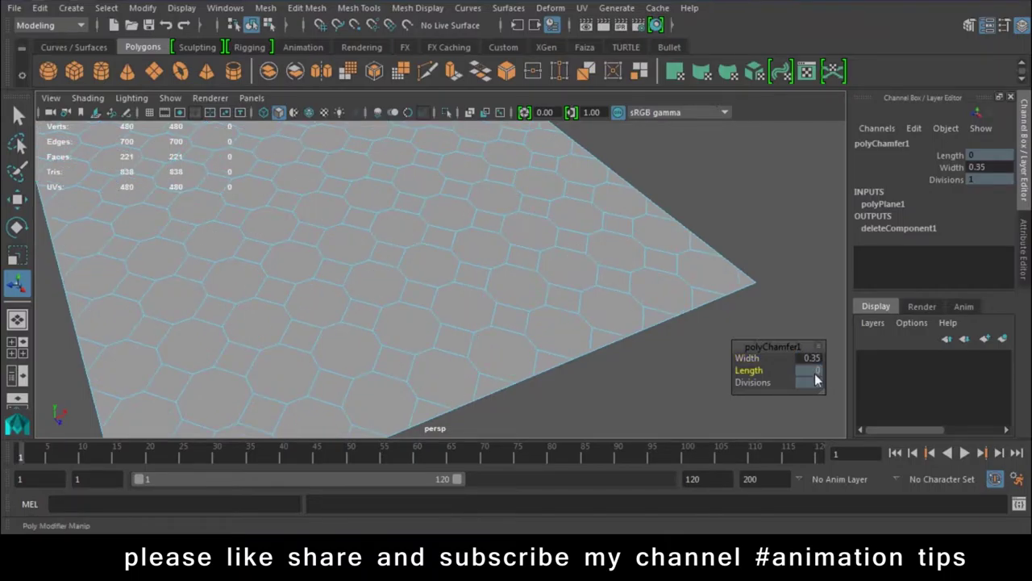
pyautogui.press('Return')
pyautogui.write('0.45')
pyautogui.press('Return')
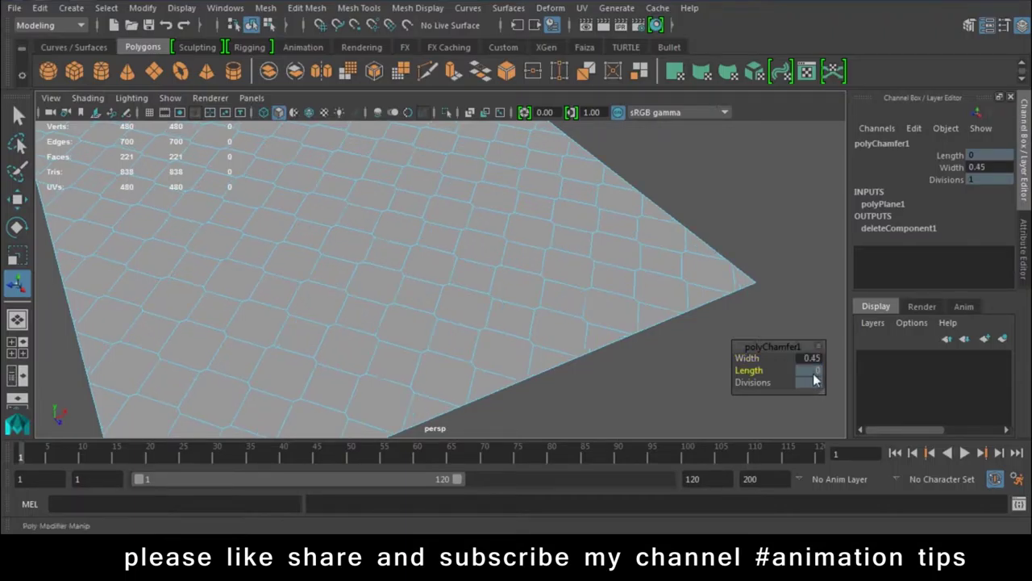
# - Settle the chamfer width at 0.5 after trying 0.46
pyautogui.keyDown('alt'); pyautogui.moveTo(659, 346); pyautogui.dragTo(830, 386, button='right'); pyautogui.keyUp('alt')
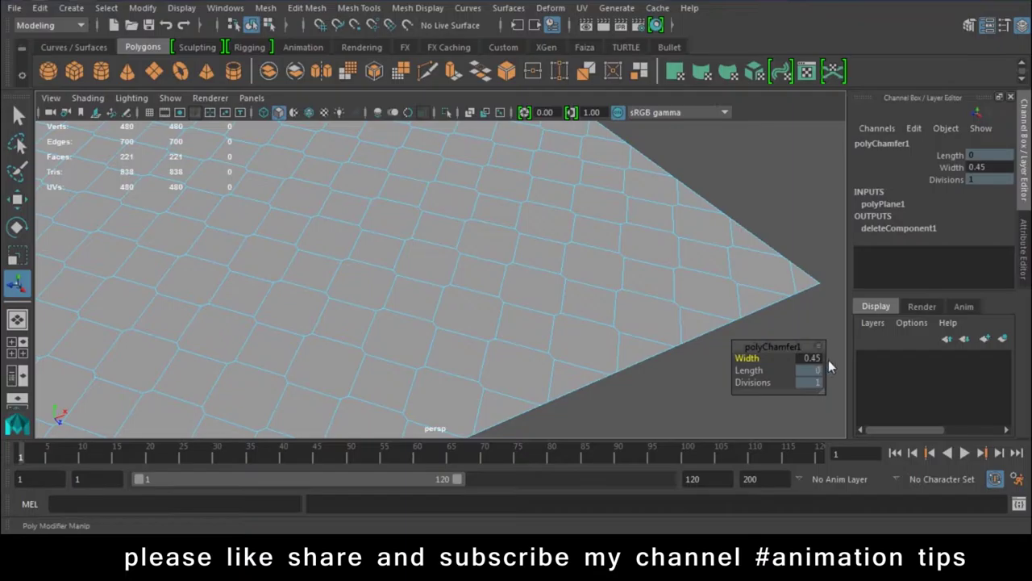
pyautogui.click(822, 360)
pyautogui.write('0.46')
pyautogui.press('Tab')
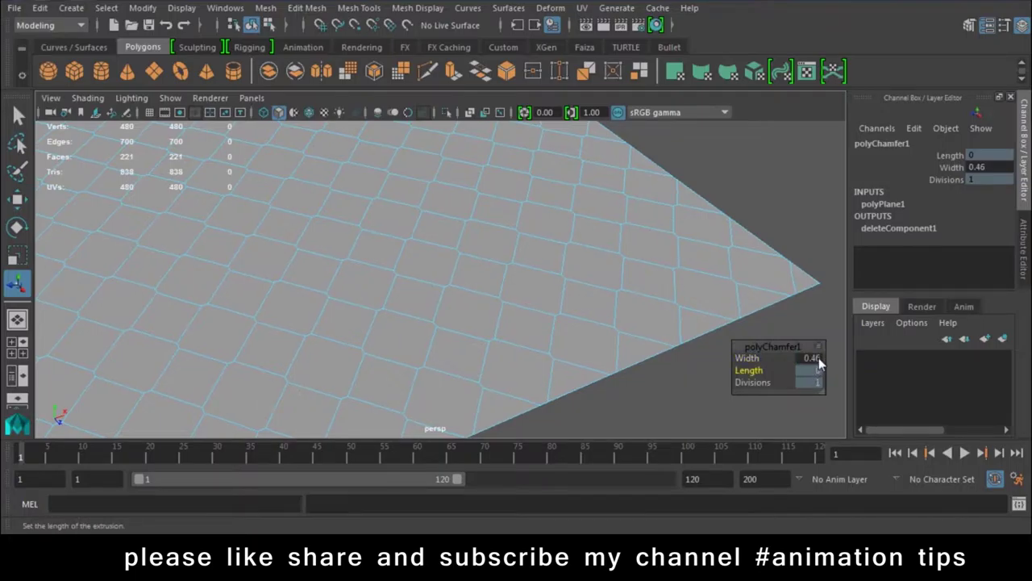
pyautogui.click(819, 358)
pyautogui.write('0.4500.7')
pyautogui.press('Return')
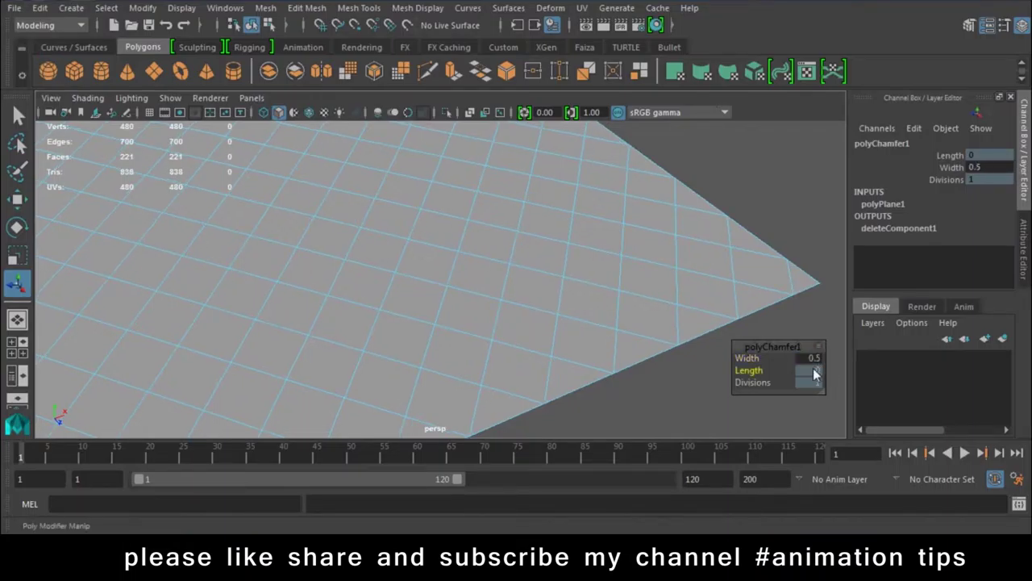
# - Deselect the plane, then select all its vertices in Vertex mode
pyautogui.click(652, 403)
pyautogui.moveTo(631, 395)
pyautogui.keyDown('alt'); pyautogui.mouseDown()
pyautogui.moveTo(444, 272)
pyautogui.moveTo(445, 299)
pyautogui.moveTo(535, 204)
pyautogui.mouseUp(); pyautogui.keyUp('alt')
pyautogui.moveTo(535, 203); pyautogui.dragTo(479, 220, button='right')
pyautogui.moveTo(479, 219)
pyautogui.keyDown('alt'); pyautogui.mouseDown()
pyautogui.moveTo(234, 142)
pyautogui.moveTo(613, 397)
pyautogui.mouseUp(); pyautogui.keyUp('alt')
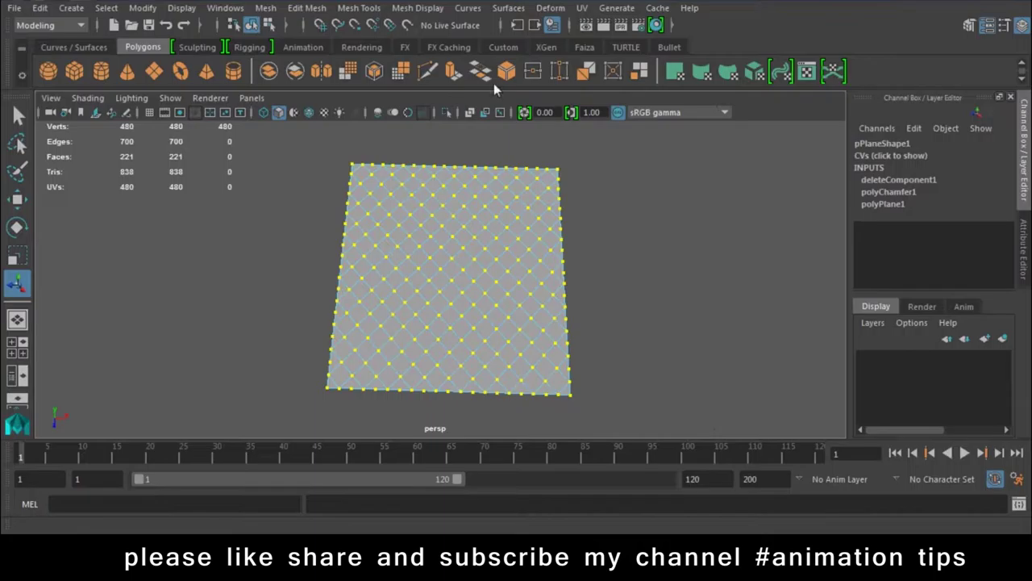
# - Merge the plane's overlapping chamfer vertices
pyautogui.click(539, 69)
pyautogui.click(668, 279)
pyautogui.keyDown('alt'); pyautogui.moveTo(668, 279); pyautogui.dragTo(501, 300, button='right'); pyautogui.keyUp('alt')
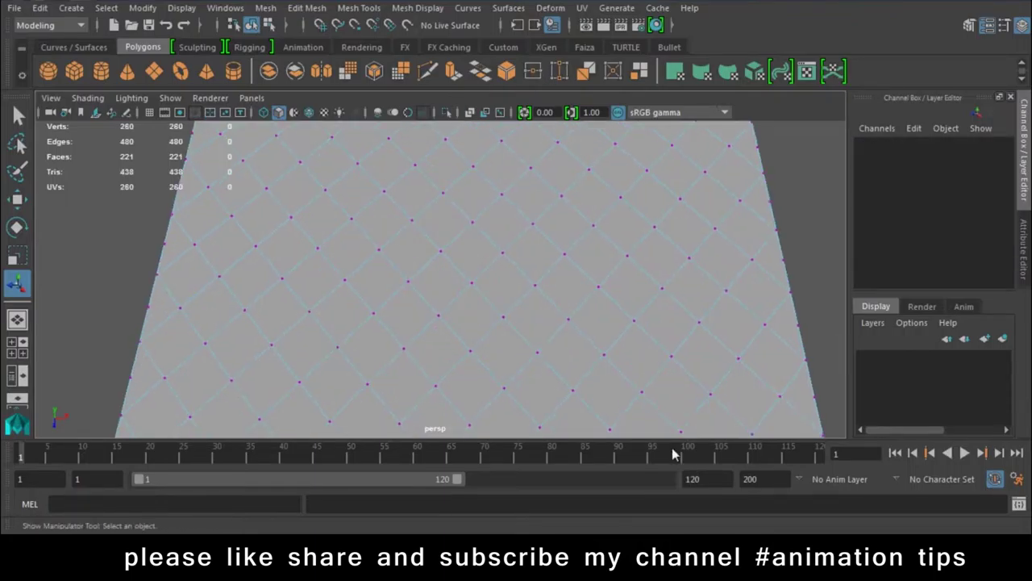
pyautogui.keyDown('alt'); pyautogui.moveTo(500, 301); pyautogui.dragTo(574, 271); pyautogui.keyUp('alt')
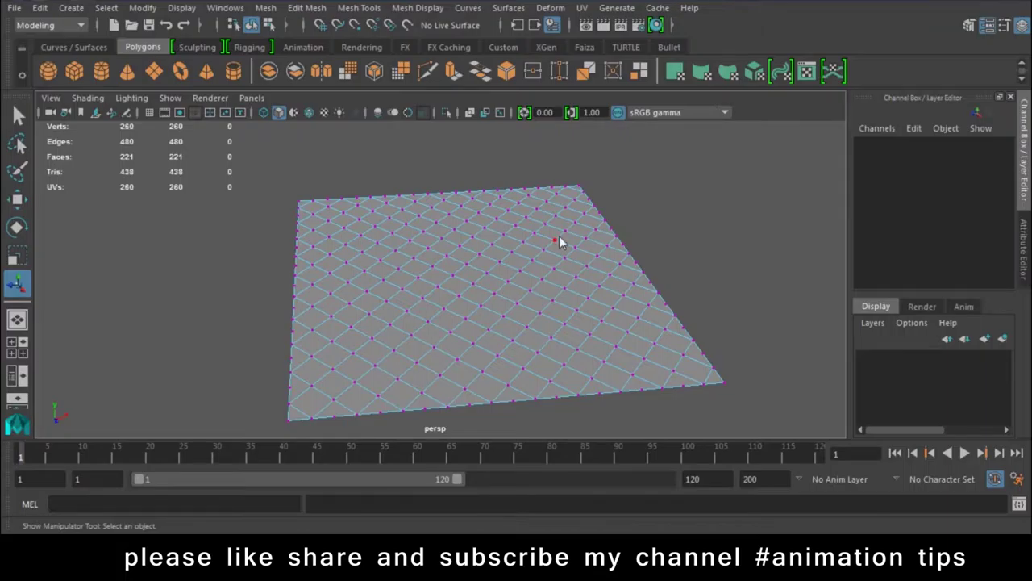
# - Chamfer the vertices again, then undo back to the plain 10×10 grid
pyautogui.keyDown('shift'); pyautogui.moveTo(559, 239); pyautogui.dragTo(625, 258, button='right'); pyautogui.keyUp('shift')
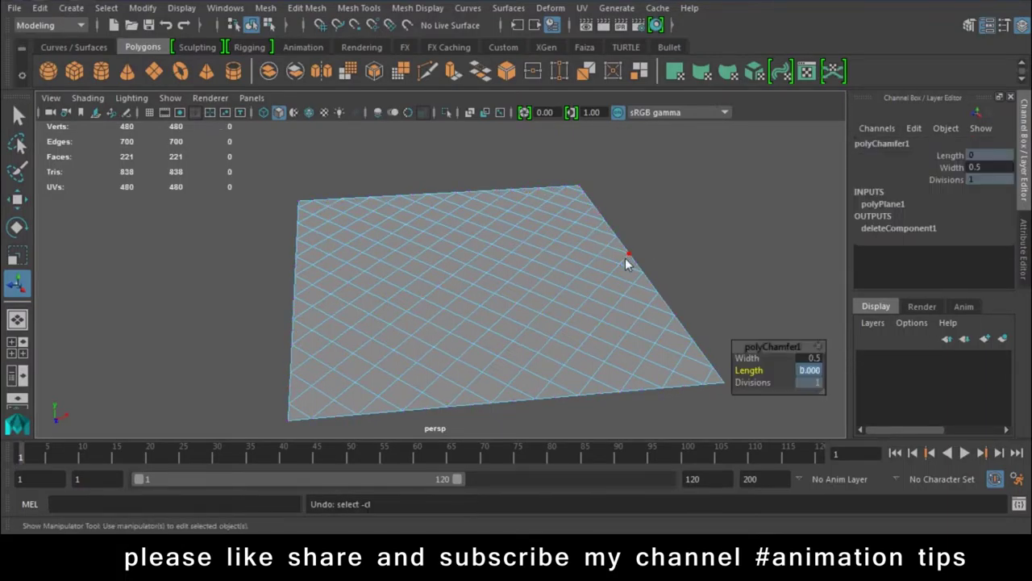
pyautogui.press('Return')
pyautogui.moveTo(671, 334); pyautogui.dragTo(571, 308, button='middle')
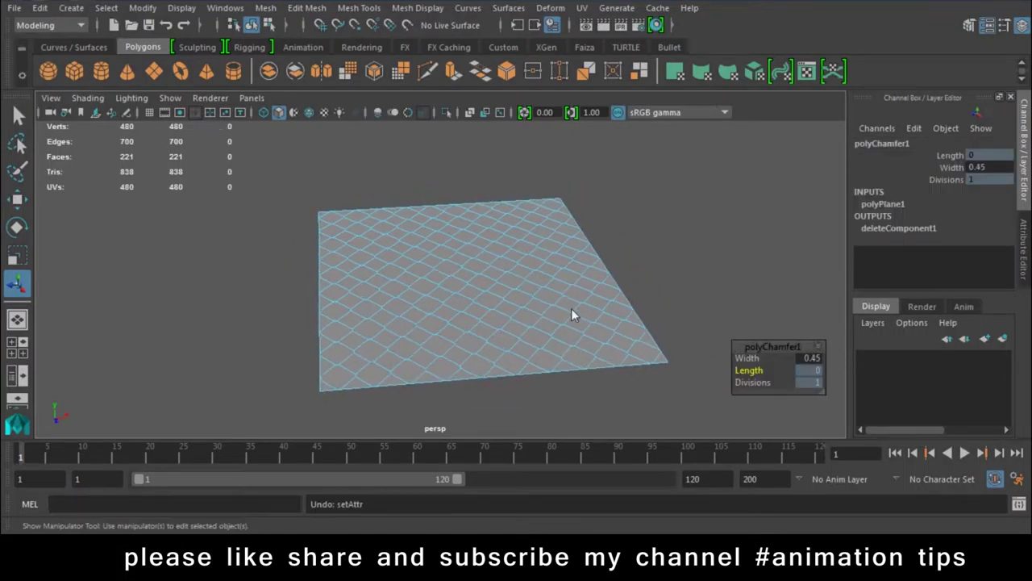
pyautogui.hotkey('ctrl', 'z')
pyautogui.hotkey('ctrl', 'z')
pyautogui.hotkey('ctrl', 'z')
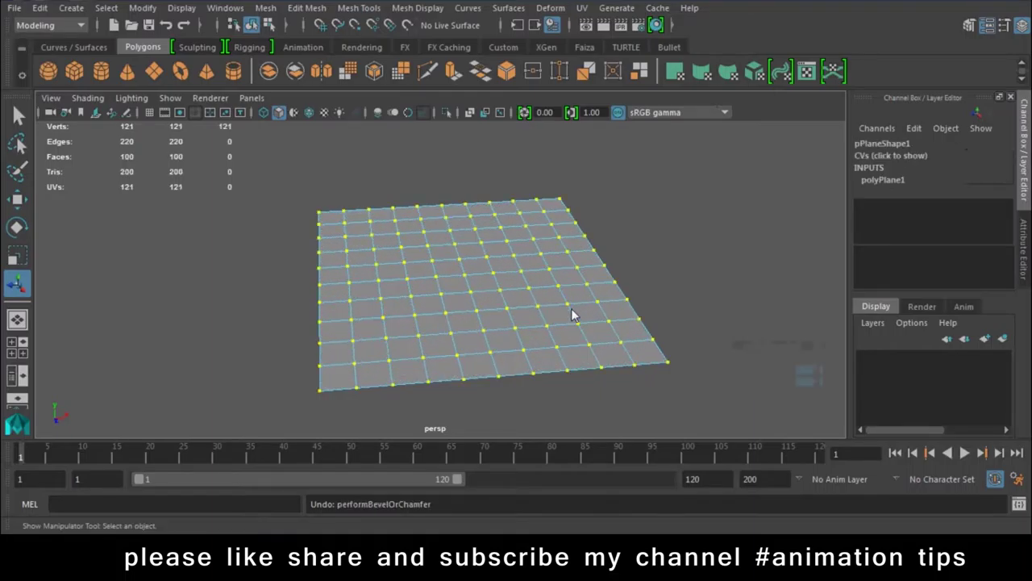
# - Reselect all 121 of the plane's vertices in Vertex mode
pyautogui.click(681, 243)
pyautogui.moveTo(530, 169); pyautogui.dragTo(464, 147, button='right')
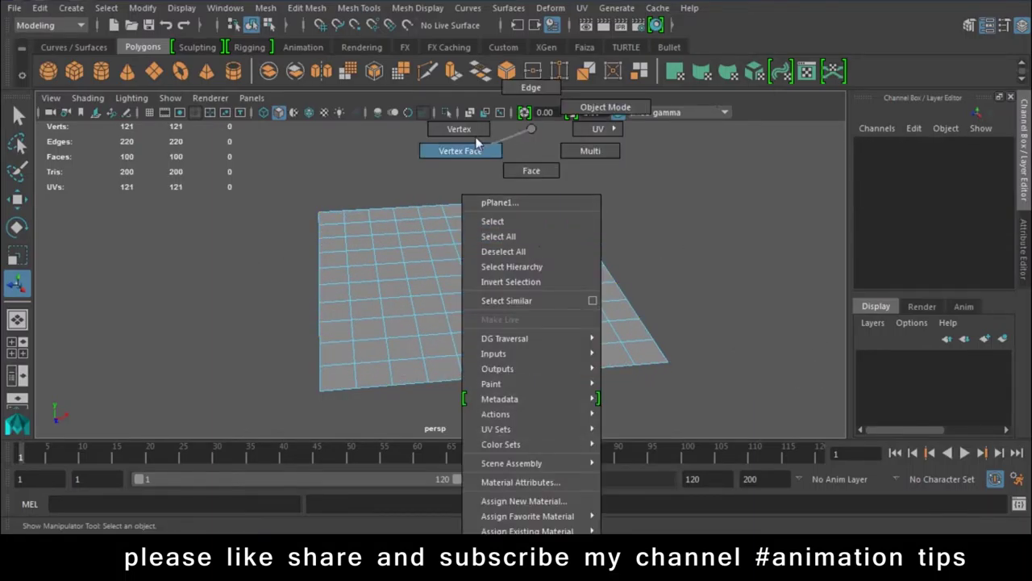
pyautogui.moveTo(242, 154); pyautogui.dragTo(799, 450)
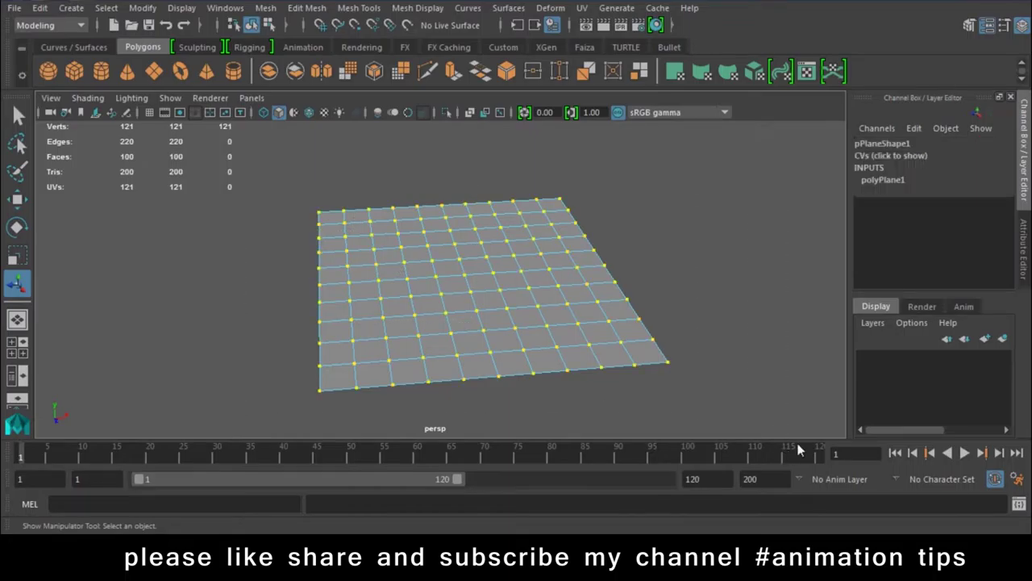
pyautogui.click(359, 8)
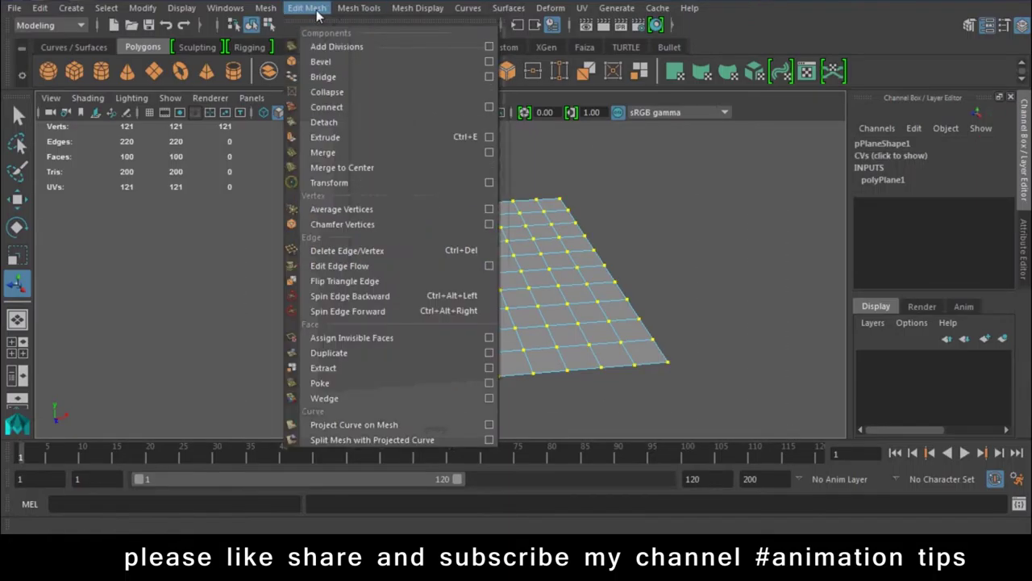
# - Chamfer all the vertices with Chamfer Vertices at a width of 0.5
pyautogui.click(341, 62)
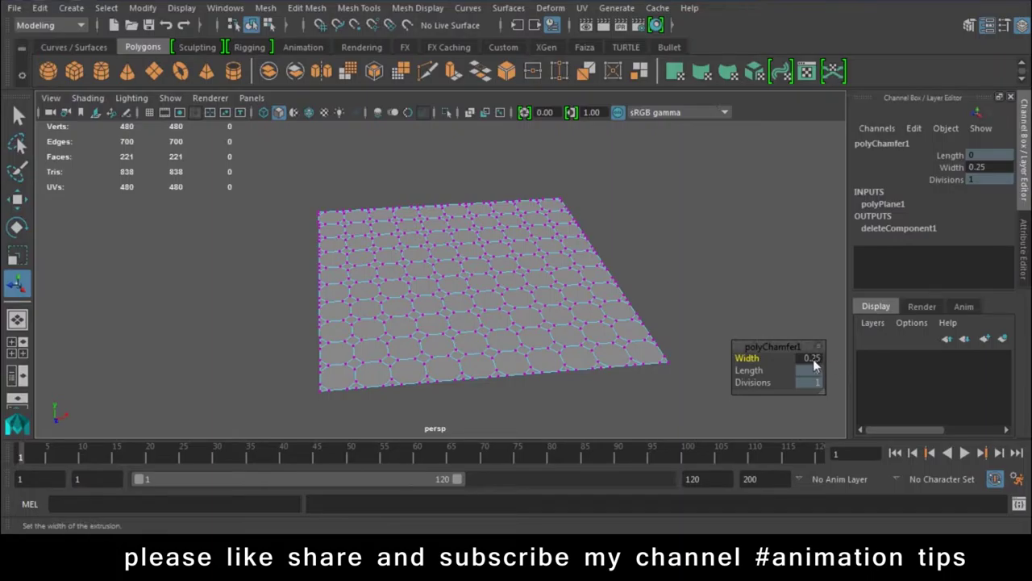
pyautogui.keyDown('alt'); pyautogui.moveTo(477, 258); pyautogui.dragTo(882, 398, button='right'); pyautogui.keyUp('alt')
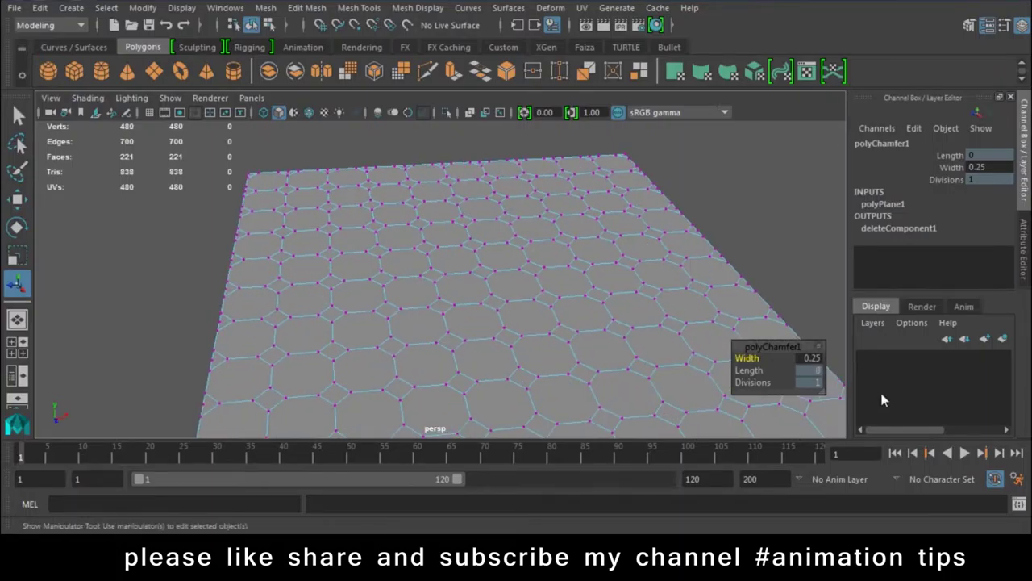
pyautogui.click(812, 358)
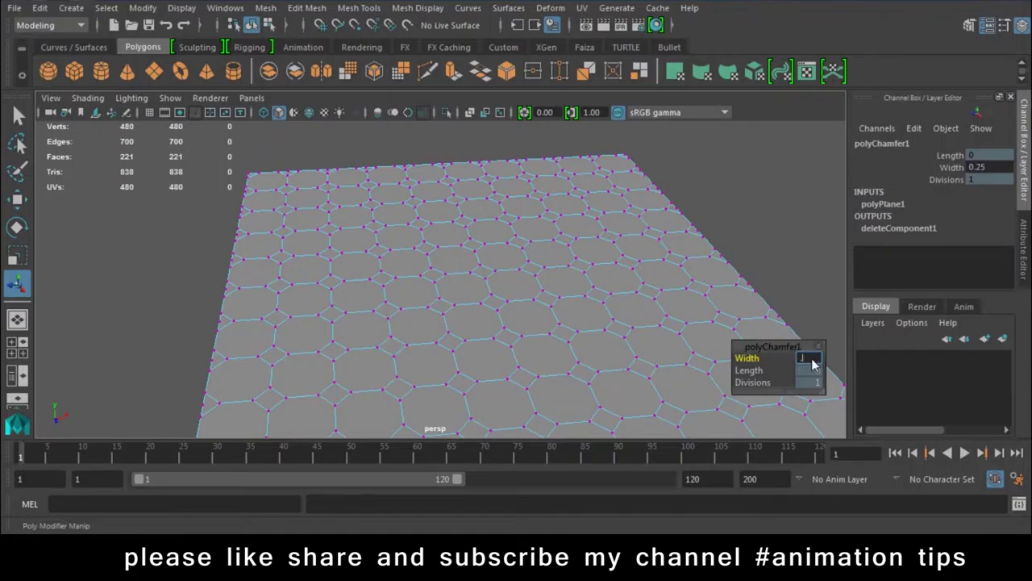
pyautogui.write('.5')
pyautogui.press('Return')
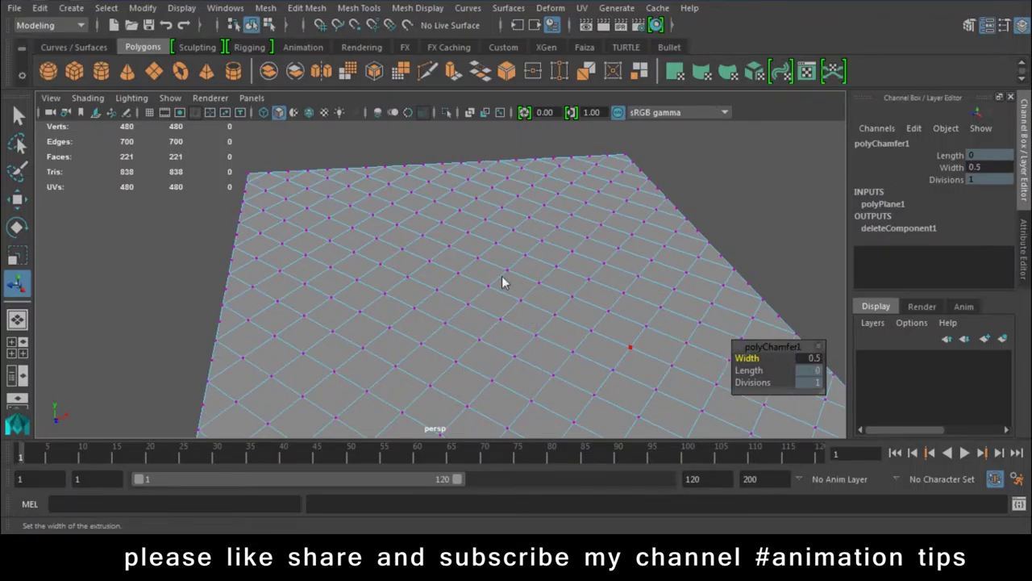
# - Select a single vertex and move it aside to inspect the mesh
pyautogui.keyDown('alt'); pyautogui.moveTo(501, 283); pyautogui.dragTo(614, 435, button='right'); pyautogui.keyUp('alt')
pyautogui.click(593, 320)
pyautogui.press('w')
pyautogui.moveTo(597, 347); pyautogui.dragTo(571, 345)
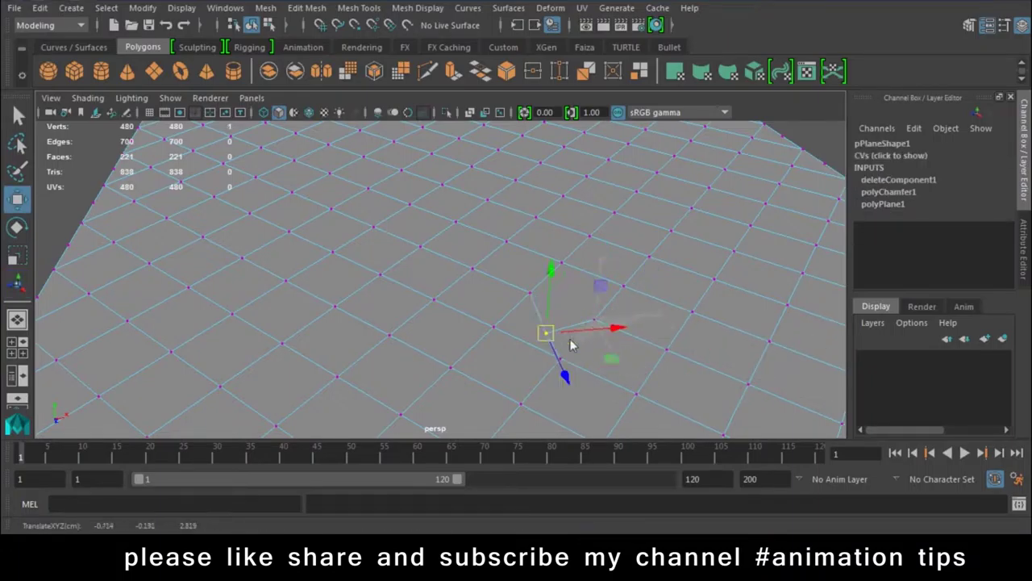
# - Undo the vertex move and reselect all the plane's vertices
pyautogui.hotkey('ctrl', 'z')
pyautogui.scroll(-5, 700, 382)
pyautogui.moveTo(703, 190); pyautogui.dragTo(261, 416)
pyautogui.click(410, 326)
pyautogui.moveTo(707, 179); pyautogui.dragTo(189, 436)
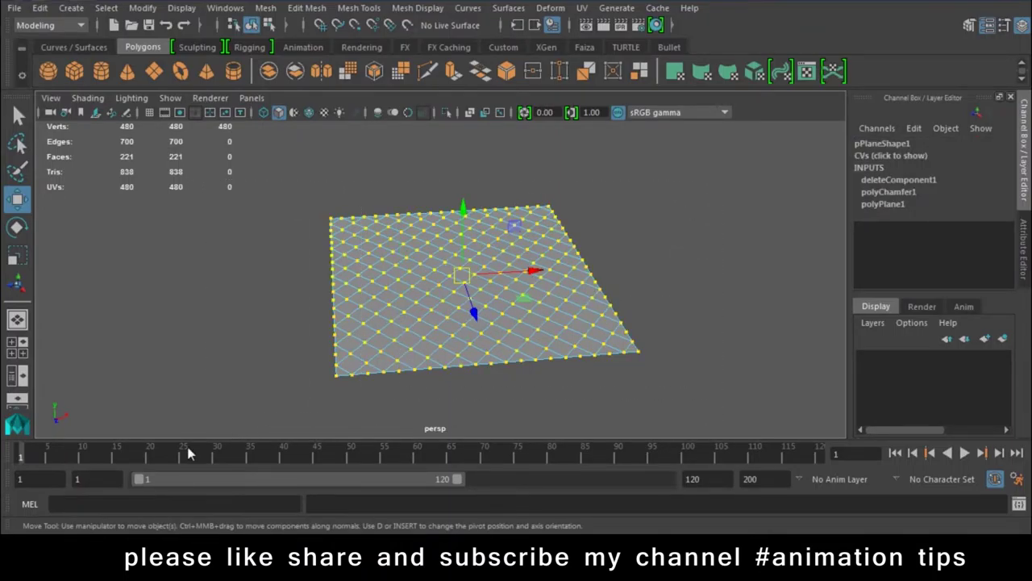
# - Merge vertices at 0.01 threshold, reducing 480 to 260, then test-pull a vertex and undo
pyautogui.click(531, 71)
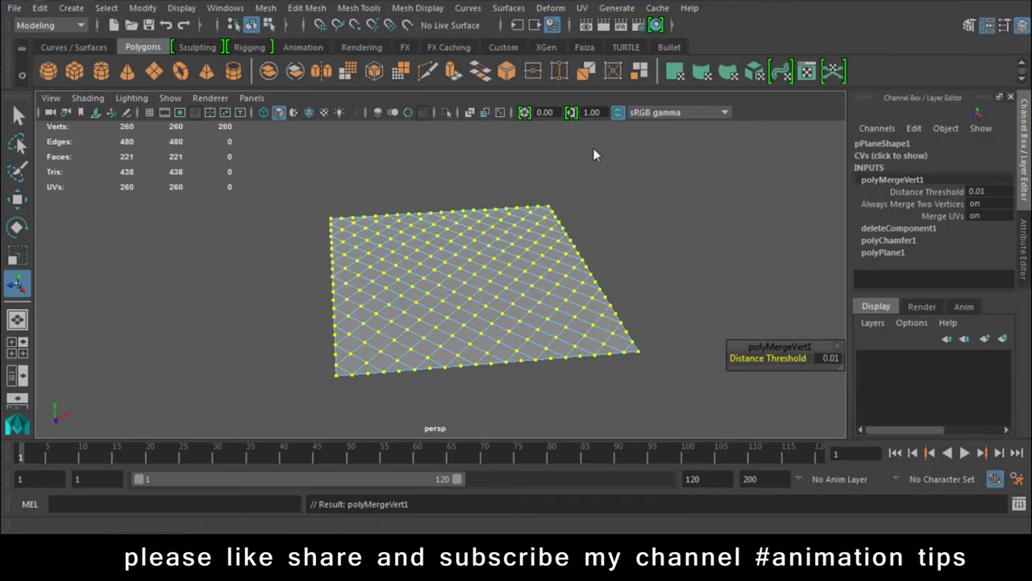
pyautogui.click(417, 300)
pyautogui.keyDown('alt'); pyautogui.moveTo(417, 299); pyautogui.dragTo(507, 296, button='right'); pyautogui.keyUp('alt')
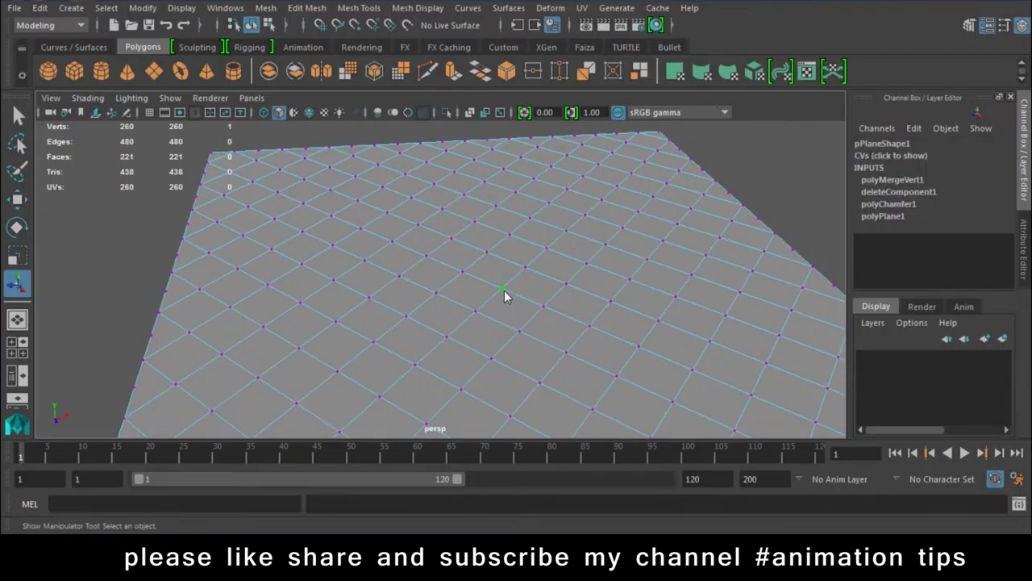
pyautogui.press('w')
pyautogui.moveTo(504, 292)
pyautogui.mouseDown()
pyautogui.moveTo(494, 283)
pyautogui.moveTo(571, 330)
pyautogui.moveTo(691, 230)
pyautogui.mouseUp()
pyautogui.hotkey('ctrl', 'z')
pyautogui.scroll(-3, 554, 288)
pyautogui.rightClick(563, 206)
# - Extrude all the plane's faces with Keep Faces Together off, pushing the tiles outward
pyautogui.click(563, 171)
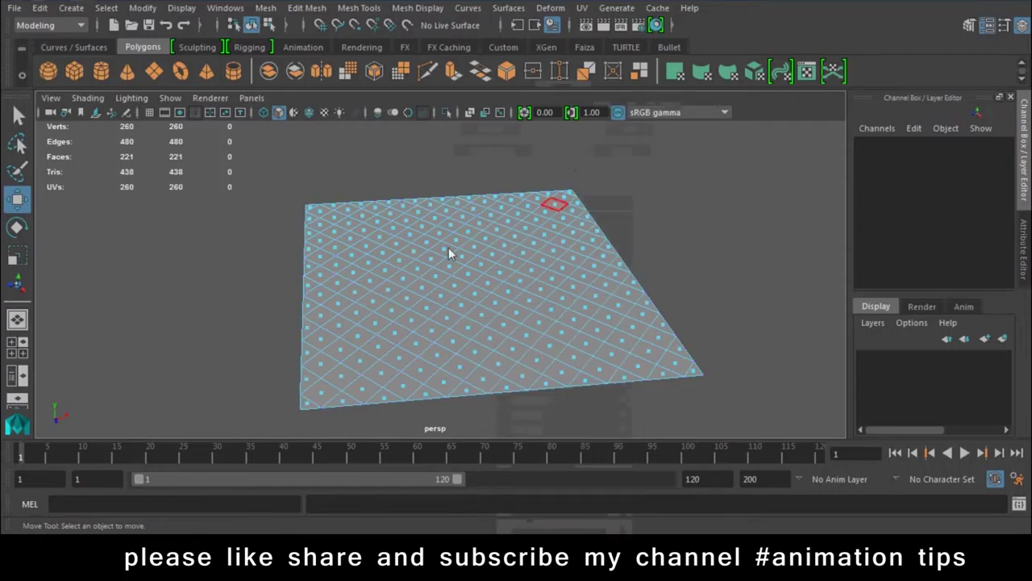
pyautogui.moveTo(387, 294); pyautogui.dragTo(716, 449)
pyautogui.scroll(3, 605, 427)
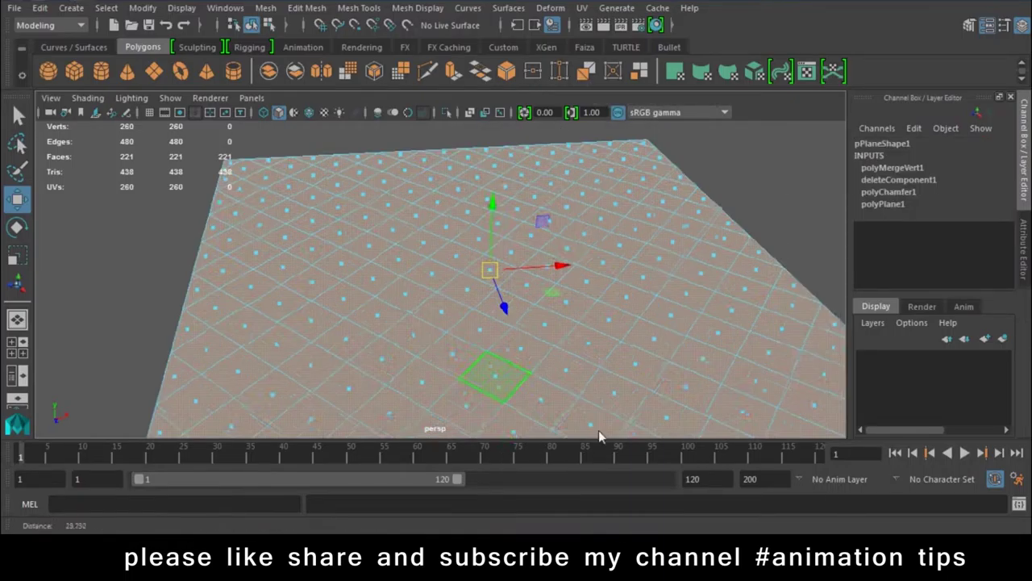
pyautogui.click(455, 73)
pyautogui.click(834, 410)
pyautogui.scroll(-2, 524, 334)
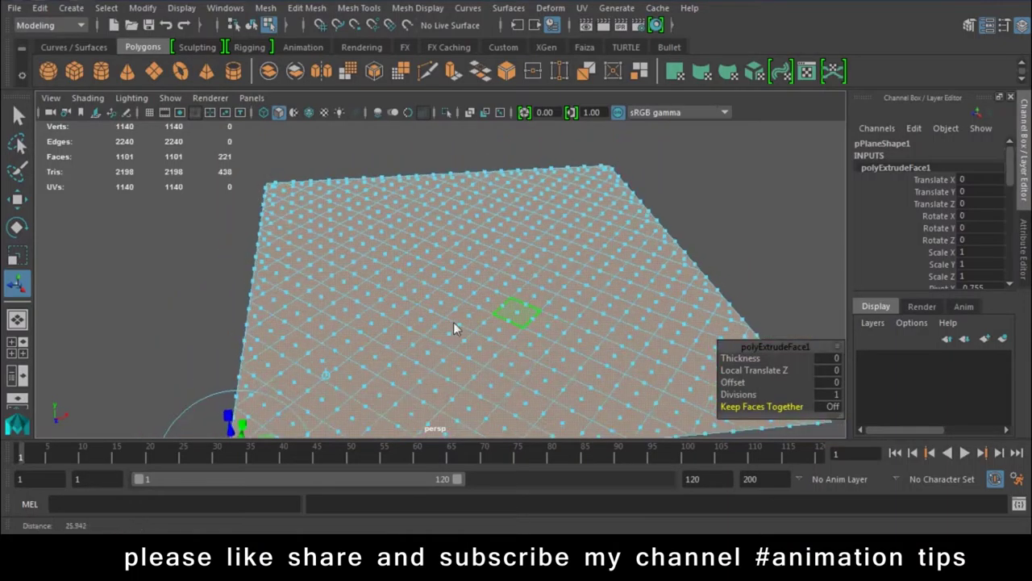
pyautogui.scroll(-2, 454, 322)
pyautogui.moveTo(225, 343); pyautogui.dragTo(219, 375)
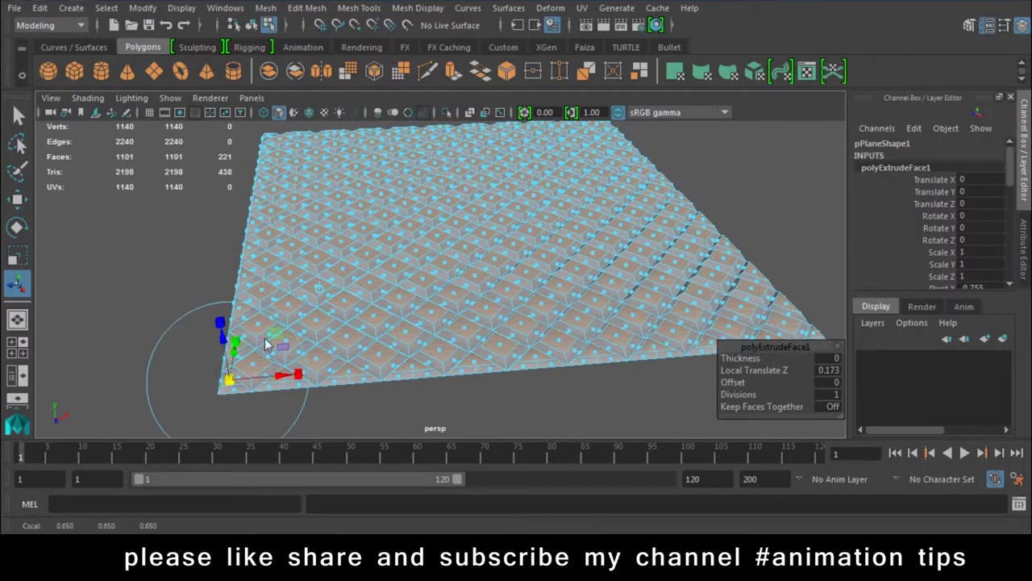
# - Return to Object Mode and preview the tiled plane smoothed with key 3
pyautogui.moveTo(496, 133); pyautogui.dragTo(576, 106, button='right')
pyautogui.moveTo(725, 193)
pyautogui.keyDown('alt'); pyautogui.mouseDown()
pyautogui.moveTo(560, 417)
pyautogui.moveTo(576, 360)
pyautogui.moveTo(710, 439)
pyautogui.moveTo(641, 358)
pyautogui.moveTo(713, 374)
pyautogui.moveTo(735, 366)
pyautogui.moveTo(476, 360)
pyautogui.moveTo(633, 358)
pyautogui.moveTo(634, 346)
pyautogui.mouseUp(); pyautogui.keyUp('alt')
pyautogui.click(630, 339)
pyautogui.press('3')
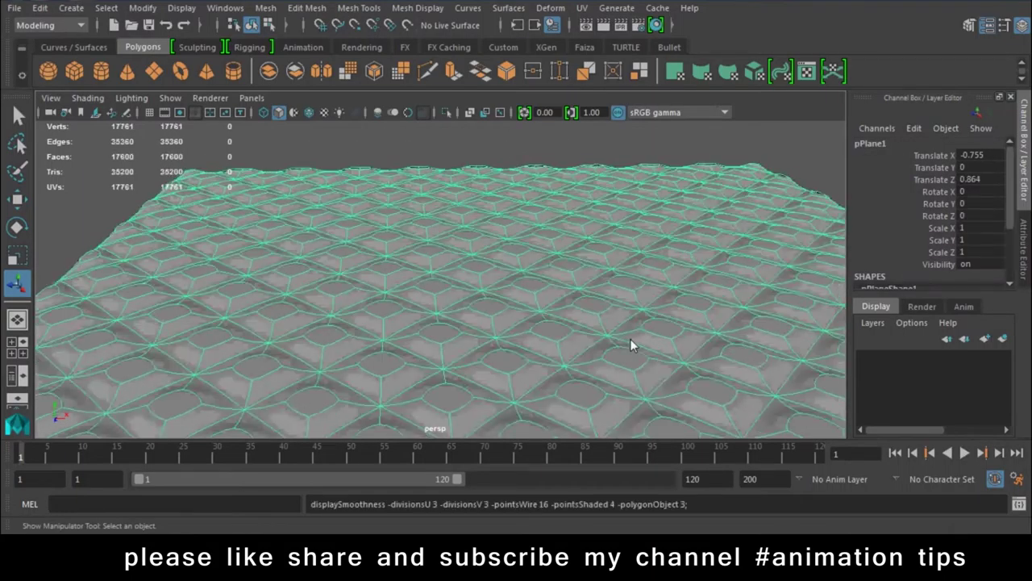
pyautogui.scroll(-3, 621, 403)
pyautogui.scroll(-5, 702, 323)
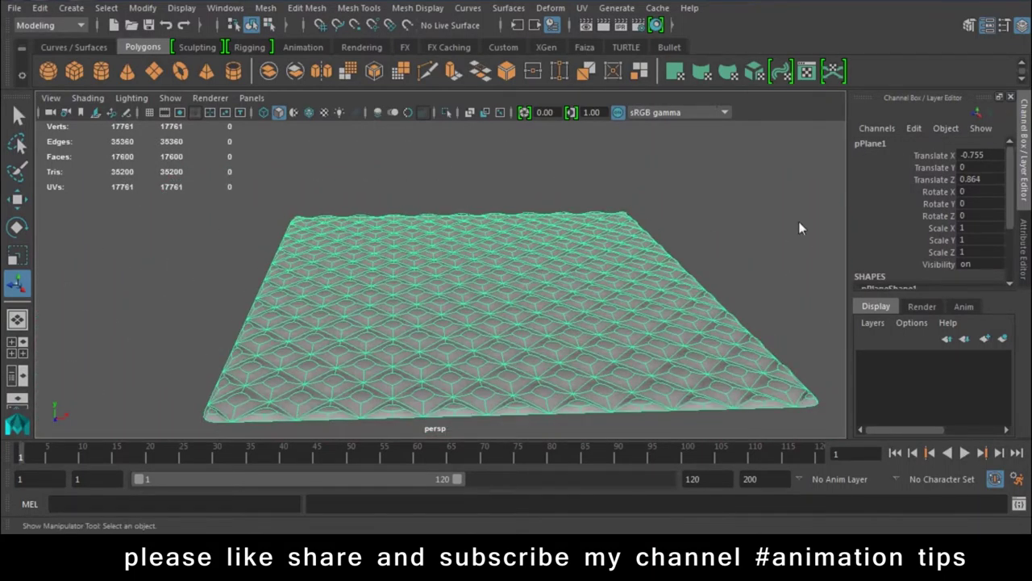
# - Inspect the smoothed tiles, then delete the plane
pyautogui.click(799, 228)
pyautogui.moveTo(799, 228)
pyautogui.keyDown('alt'); pyautogui.mouseDown()
pyautogui.moveTo(668, 323)
pyautogui.moveTo(666, 229)
pyautogui.mouseUp(); pyautogui.keyUp('alt')
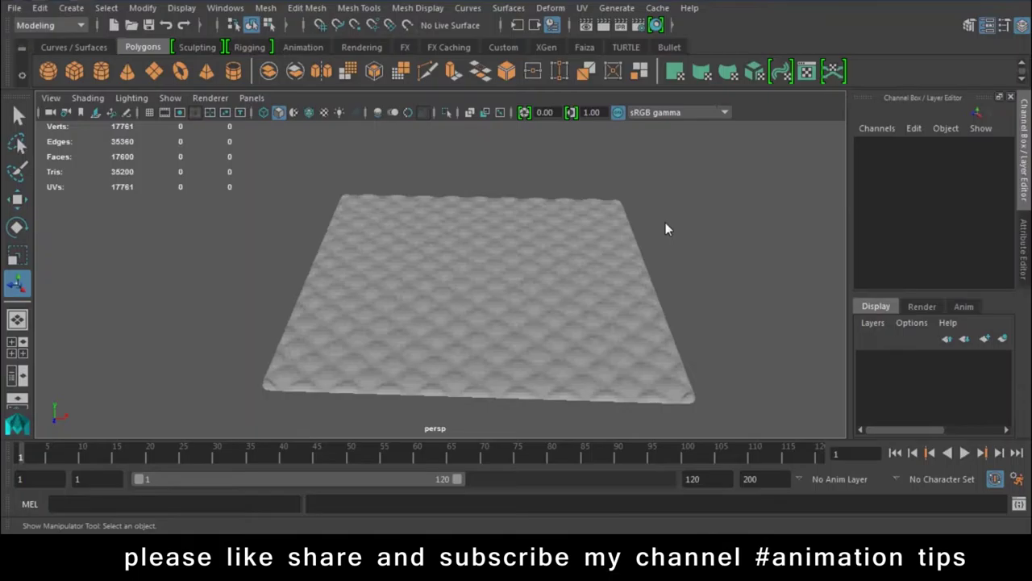
pyautogui.click(607, 291)
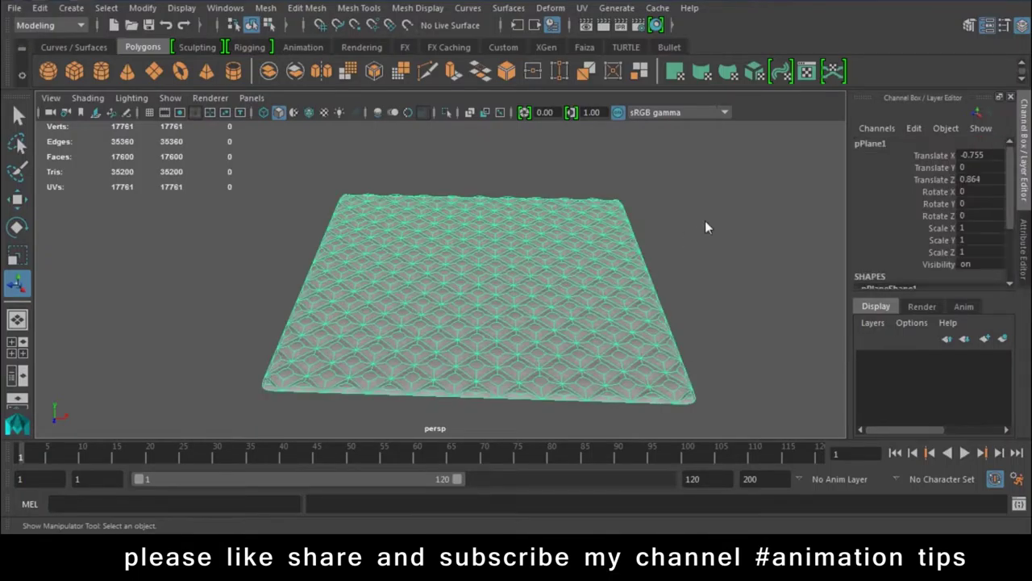
pyautogui.press('Delete')
# - Draw a new polygon sphere and marquee-select all of its vertices
pyautogui.click(47, 73)
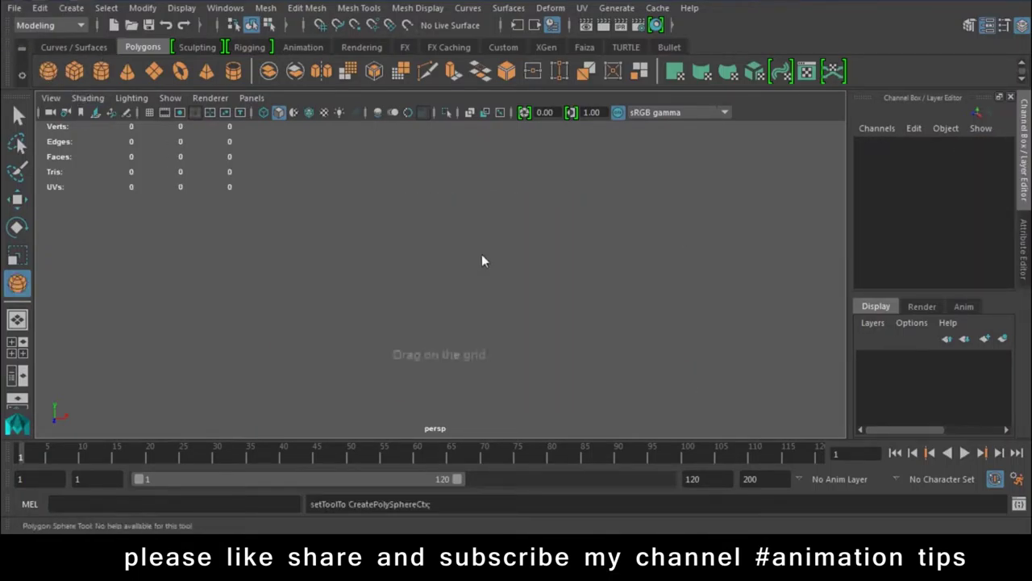
pyautogui.moveTo(481, 255); pyautogui.dragTo(500, 295)
pyautogui.moveTo(529, 214); pyautogui.dragTo(446, 115, button='right')
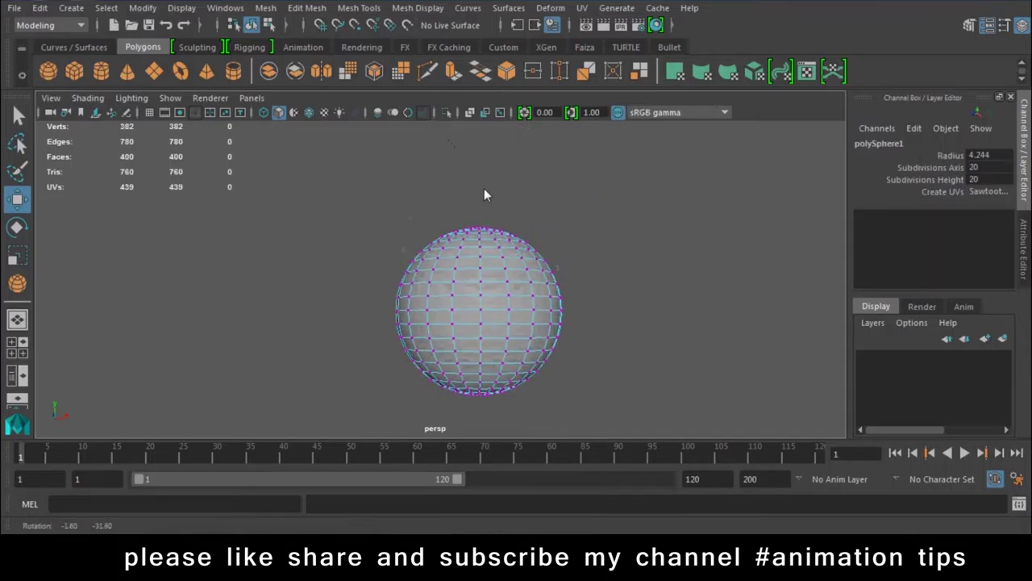
pyautogui.moveTo(484, 188); pyautogui.dragTo(379, 412)
# - Chamfer the sphere's vertices and set the chamfer width to 0.5
pyautogui.click(308, 8)
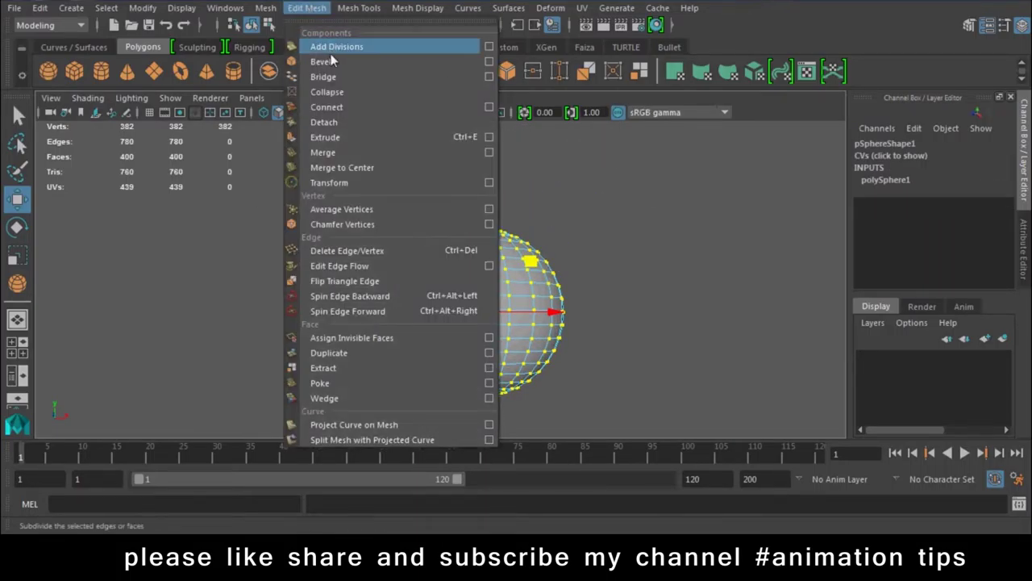
pyautogui.click(342, 224)
pyautogui.scroll(5, 604, 335)
pyautogui.scroll(3, 605, 334)
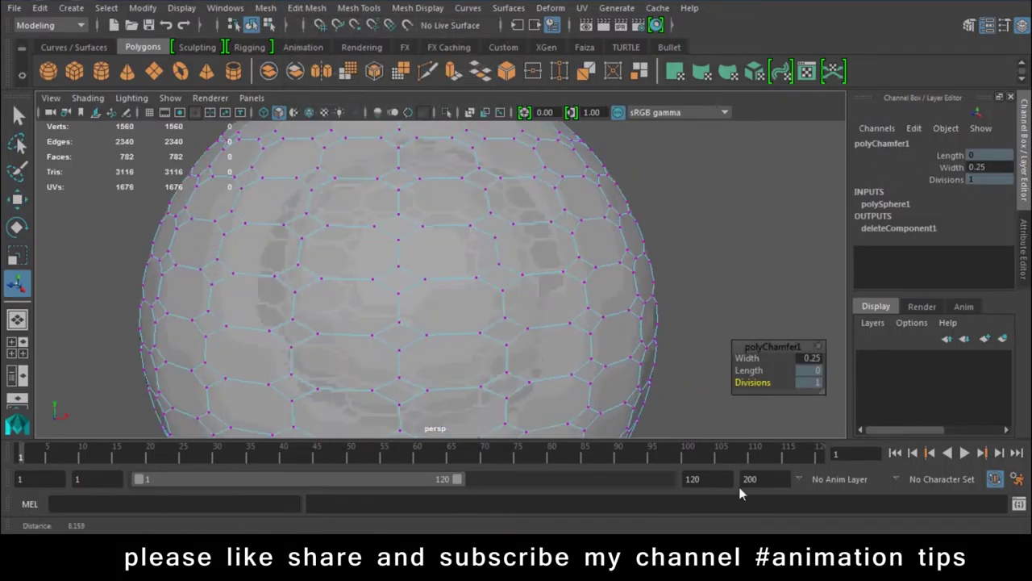
pyautogui.scroll(2, 605, 335)
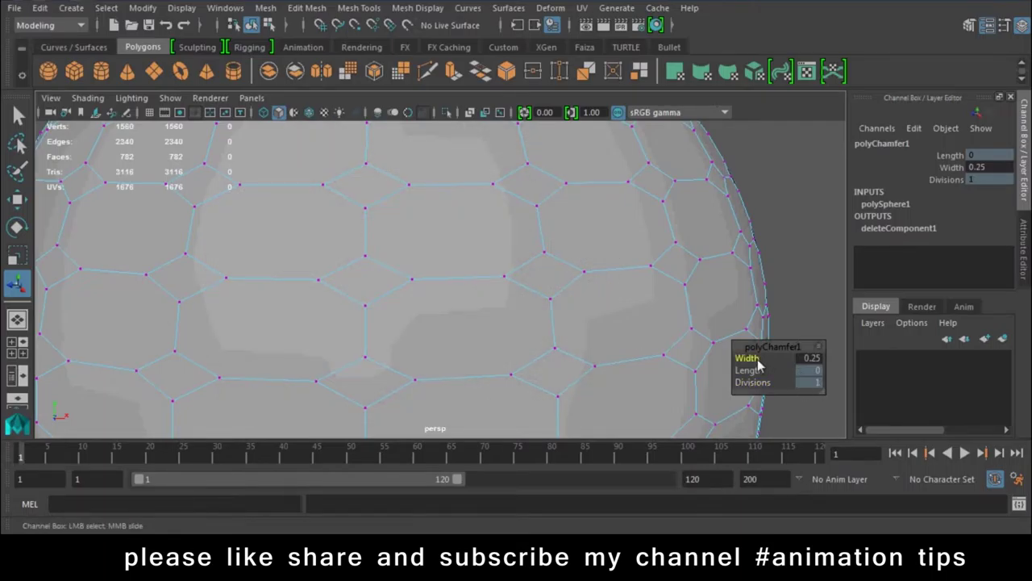
pyautogui.moveTo(759, 359); pyautogui.dragTo(759, 359)
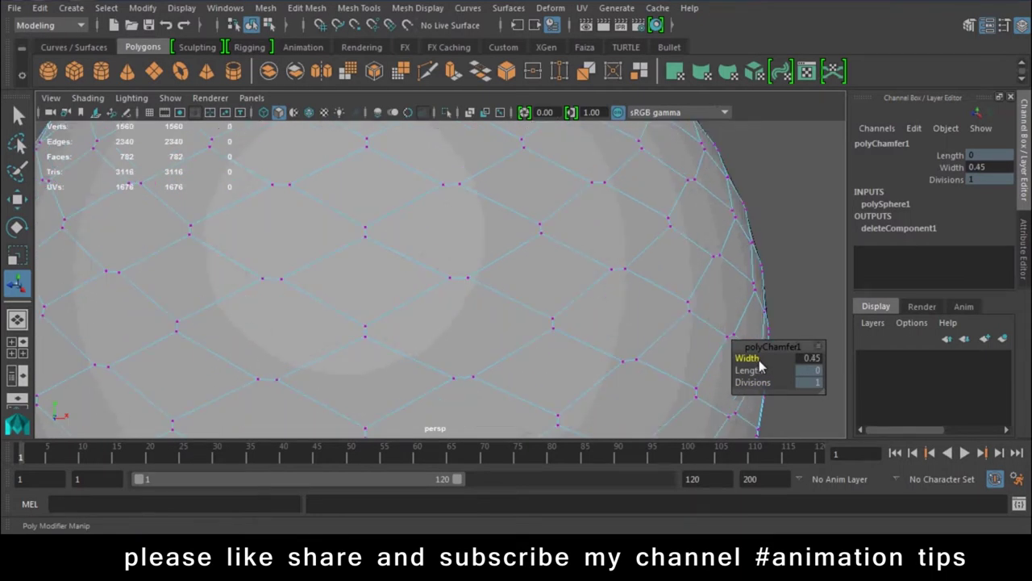
pyautogui.doubleClick(809, 358)
pyautogui.write('0.5')
pyautogui.press('Return')
# - Zoom out and reselect all of the chamfered sphere's vertices
pyautogui.scroll(-5, 412, 286)
pyautogui.scroll(-3, 334, 266)
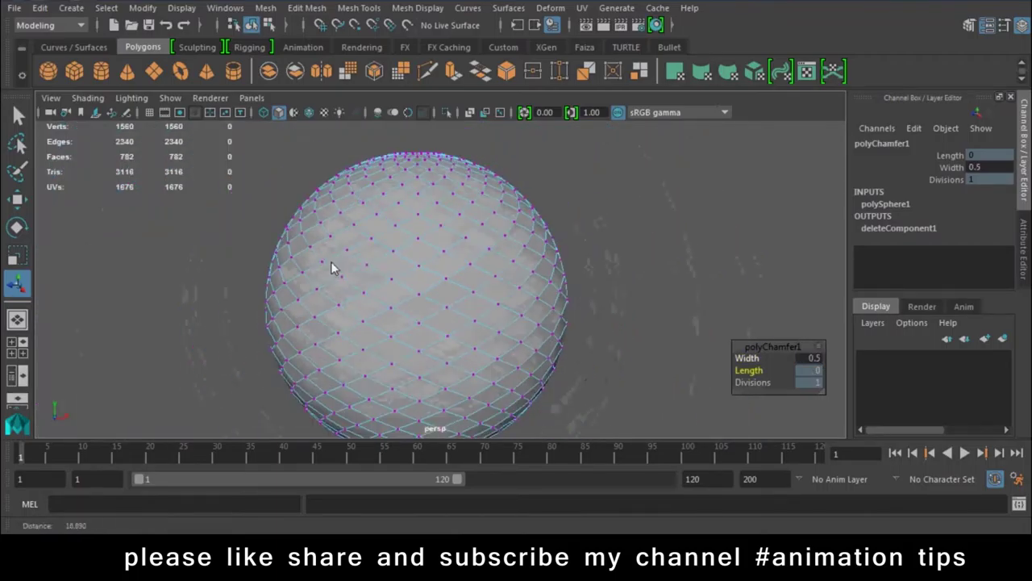
pyautogui.scroll(-2, 484, 234)
pyautogui.click(610, 200)
pyautogui.moveTo(275, 145); pyautogui.dragTo(581, 436)
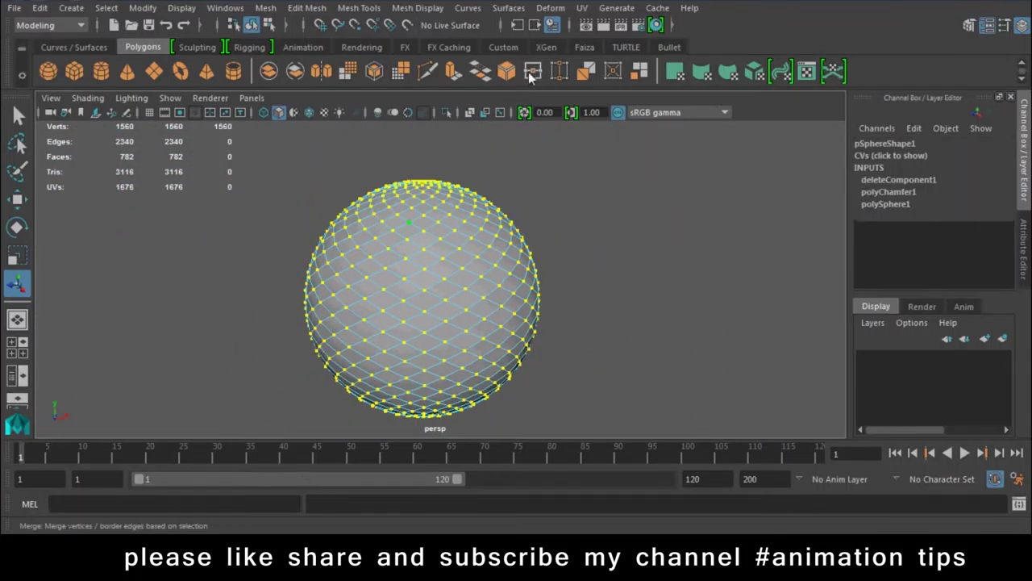
# - Merge the sphere's overlapping vertices and select all of its faces
pyautogui.click(532, 71)
pyautogui.click(492, 239)
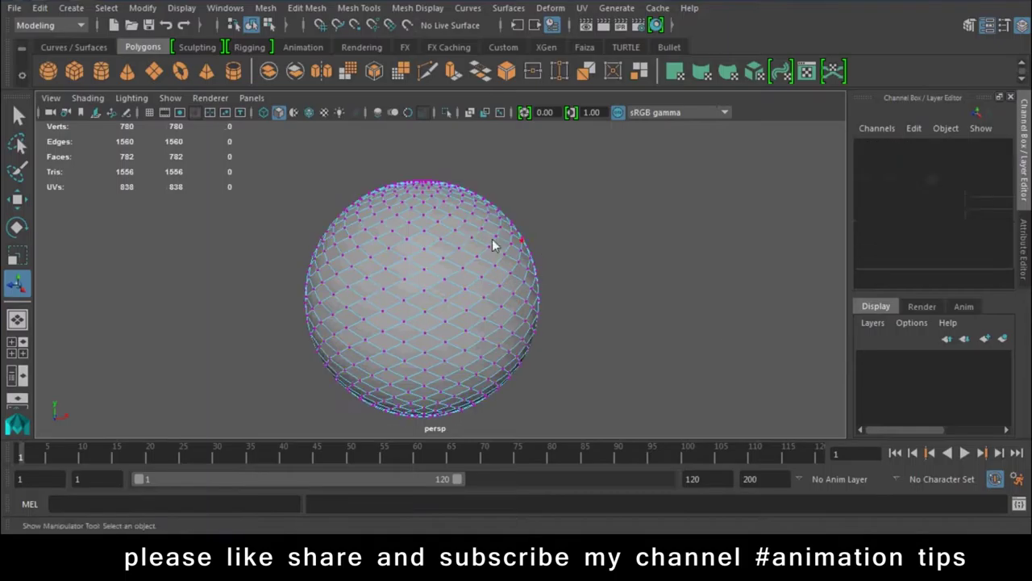
pyautogui.moveTo(473, 153); pyautogui.dragTo(529, 204, button='right')
pyautogui.moveTo(707, 184); pyautogui.dragTo(271, 439)
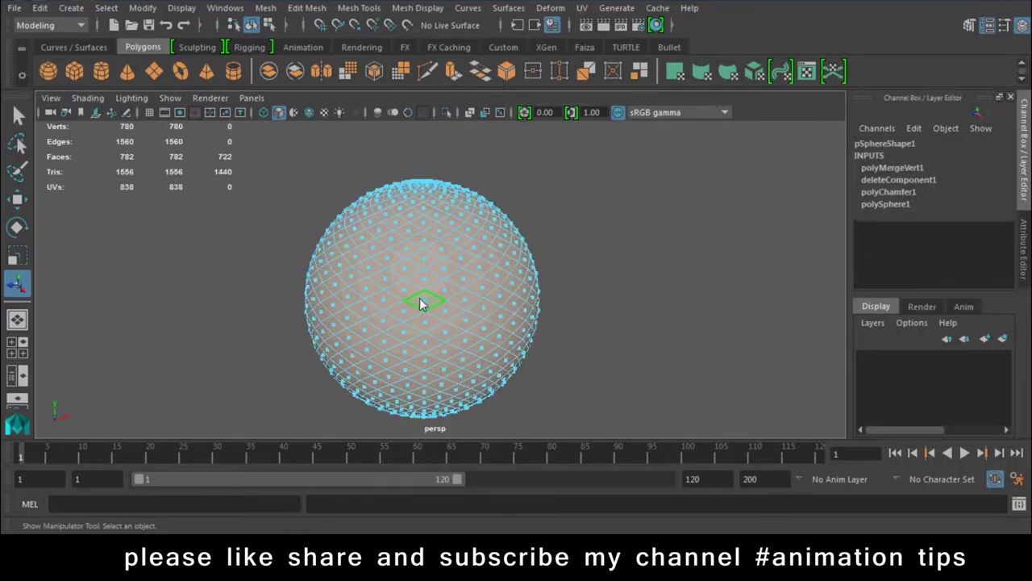
pyautogui.scroll(-2, 226, 218)
pyautogui.scroll(3, 500, 352)
# - Extrude the faces outward to local translate Z 0.0572 with Keep Faces Together off
pyautogui.click(453, 72)
pyautogui.scroll(2, 467, 375)
pyautogui.scroll(2, 484, 377)
pyautogui.moveTo(510, 379)
pyautogui.keyDown('alt'); pyautogui.mouseDown()
pyautogui.moveTo(445, 311)
pyautogui.moveTo(489, 384)
pyautogui.moveTo(292, 274)
pyautogui.moveTo(309, 262)
pyautogui.mouseUp(); pyautogui.keyUp('alt')
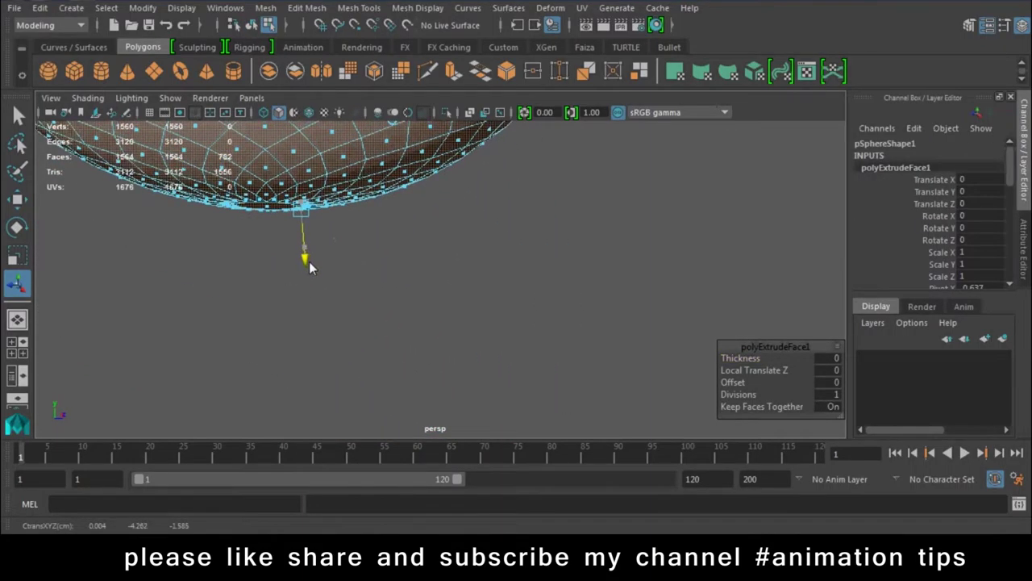
pyautogui.click(300, 208)
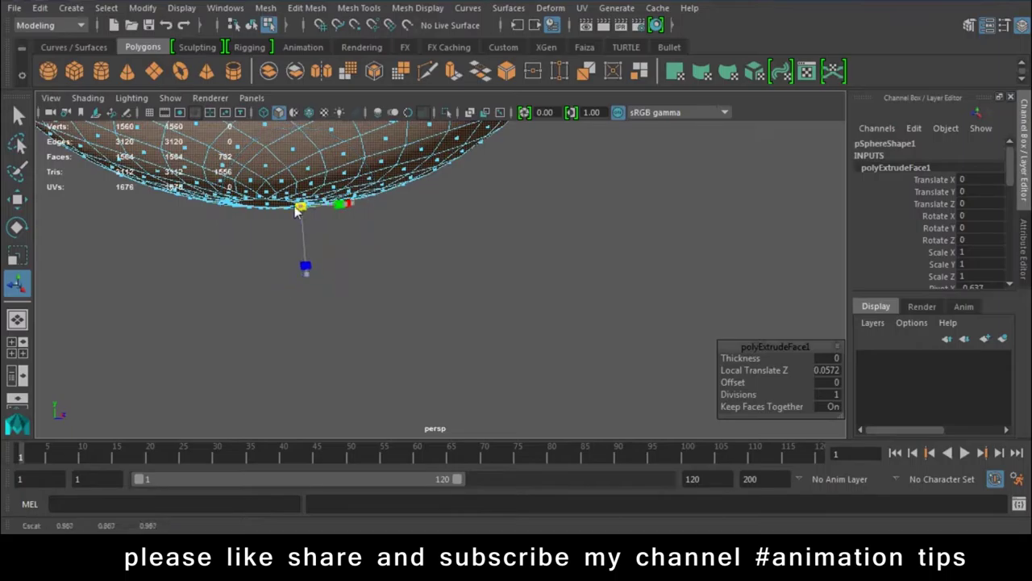
pyautogui.scroll(3, 346, 154)
pyautogui.scroll(-3, 133, 300)
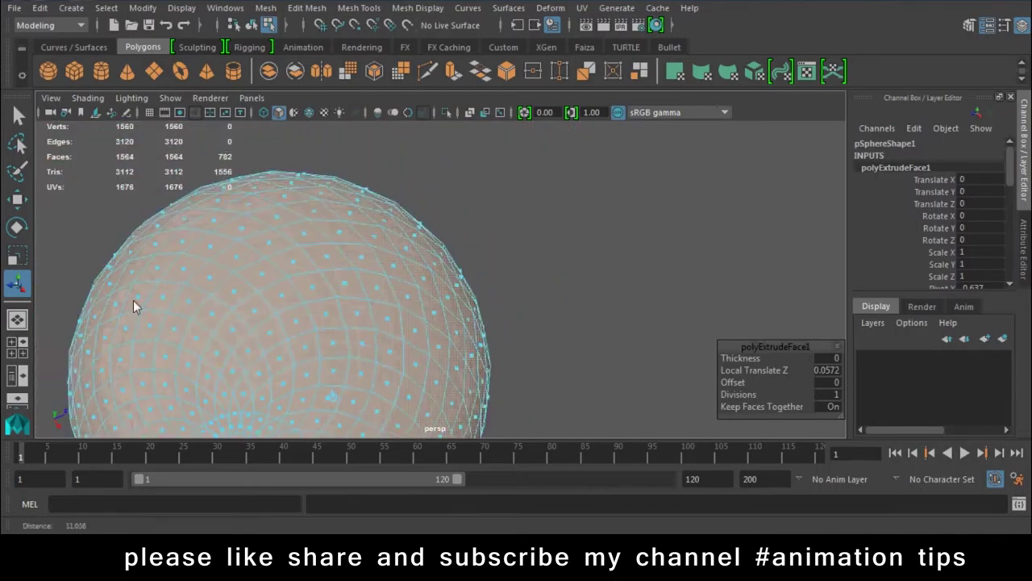
pyautogui.keyDown('alt'); pyautogui.moveTo(133, 300); pyautogui.dragTo(711, 354); pyautogui.keyUp('alt')
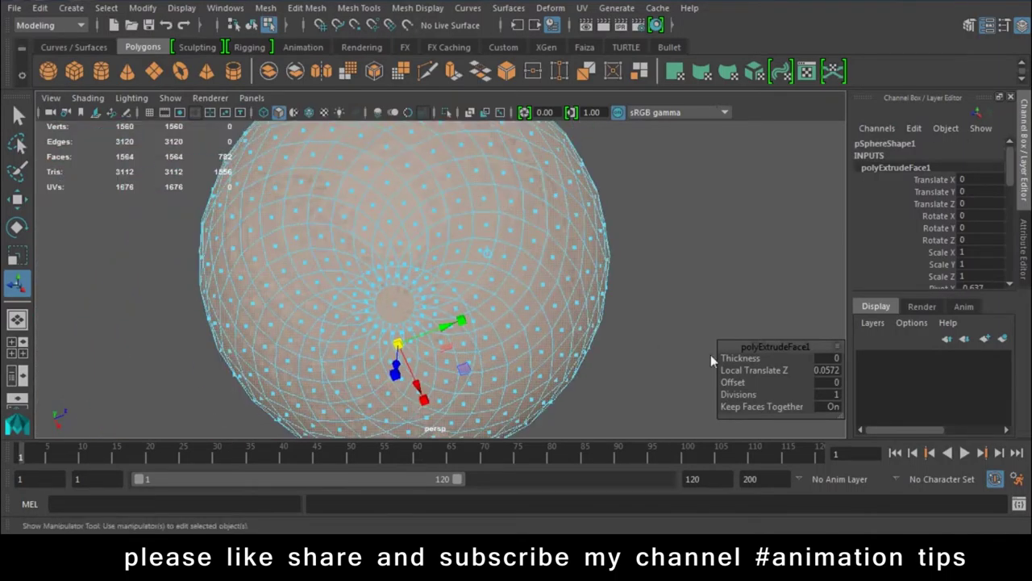
pyautogui.click(772, 409)
pyautogui.keyDown('alt'); pyautogui.moveTo(407, 369); pyautogui.dragTo(403, 309); pyautogui.keyUp('alt')
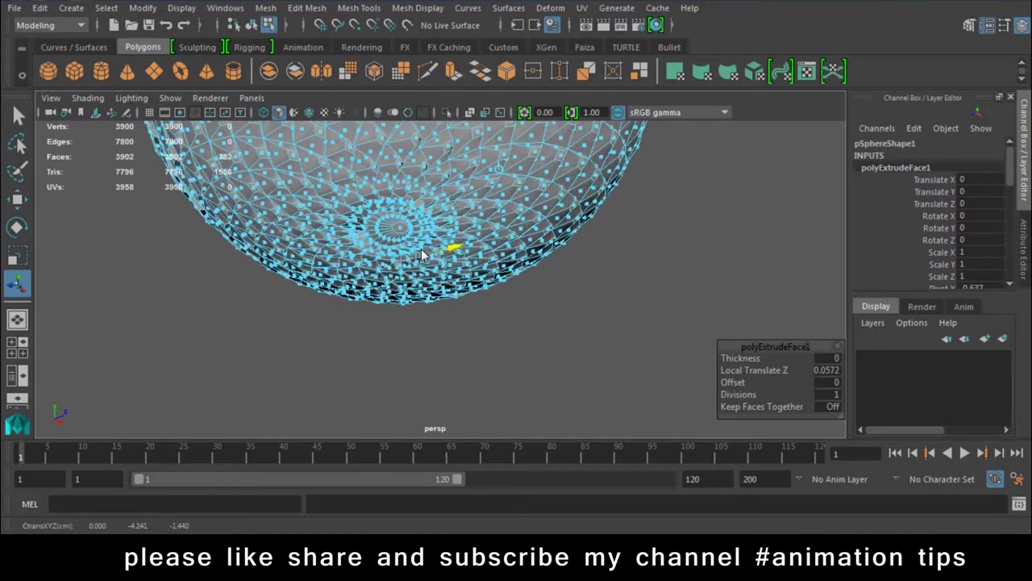
# - Shrink each extruded face inward, then return to Object Mode and orbit the sphere
pyautogui.hotkey('ctrl', 'z')
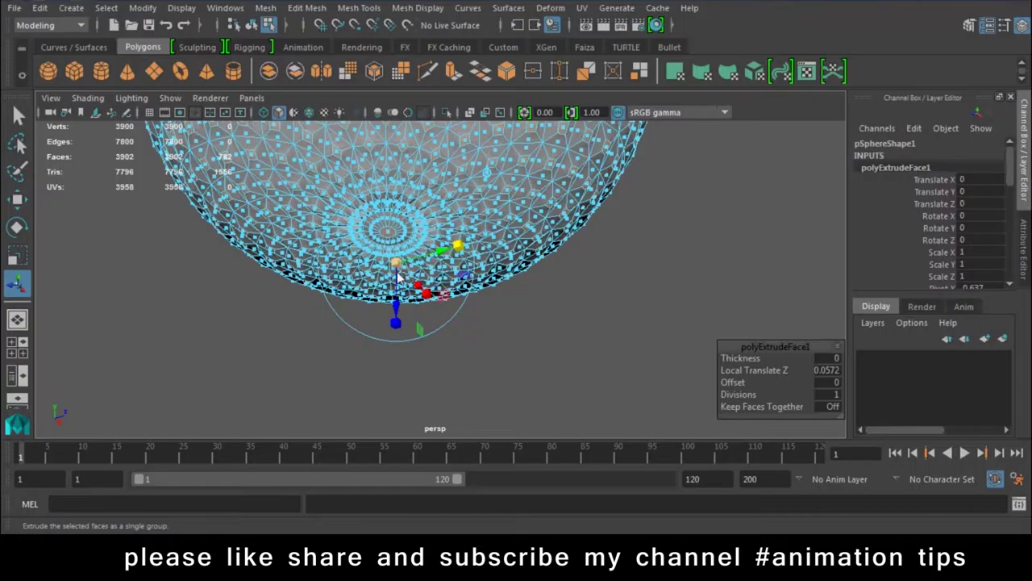
pyautogui.moveTo(456, 251)
pyautogui.mouseDown()
pyautogui.moveTo(479, 279)
pyautogui.moveTo(507, 422)
pyautogui.mouseUp()
pyautogui.scroll(3, 562, 183)
pyautogui.moveTo(563, 184); pyautogui.dragTo(662, 99, button='right')
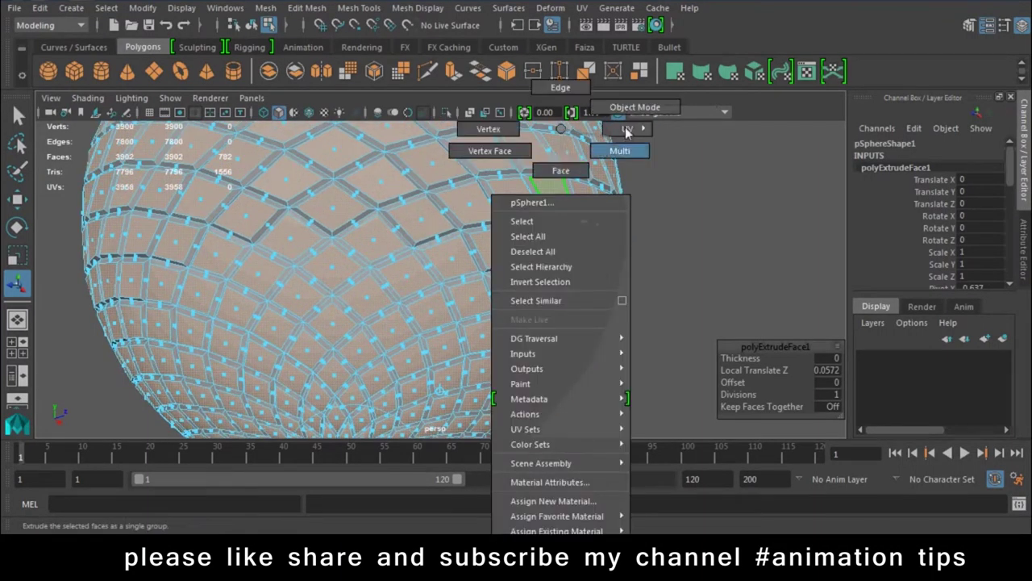
pyautogui.click(676, 259)
pyautogui.scroll(-3, 420, 272)
pyautogui.scroll(-2, 419, 272)
pyautogui.moveTo(419, 272)
pyautogui.keyDown('alt'); pyautogui.mouseDown()
pyautogui.moveTo(557, 399)
pyautogui.moveTo(473, 368)
pyautogui.moveTo(466, 379)
pyautogui.mouseUp(); pyautogui.keyUp('alt')
pyautogui.keyDown('alt'); pyautogui.moveTo(465, 379); pyautogui.dragTo(431, 315, button='right'); pyautogui.keyUp('alt')
pyautogui.moveTo(479, 292)
pyautogui.keyDown('alt'); pyautogui.mouseDown()
pyautogui.moveTo(654, 304)
pyautogui.moveTo(638, 218)
pyautogui.moveTo(479, 271)
pyautogui.moveTo(651, 166)
pyautogui.moveTo(516, 258)
pyautogui.mouseUp(); pyautogui.keyUp('alt')
# - Delete the sphere, draw a trial polygon cylinder, then delete it
pyautogui.press('Delete')
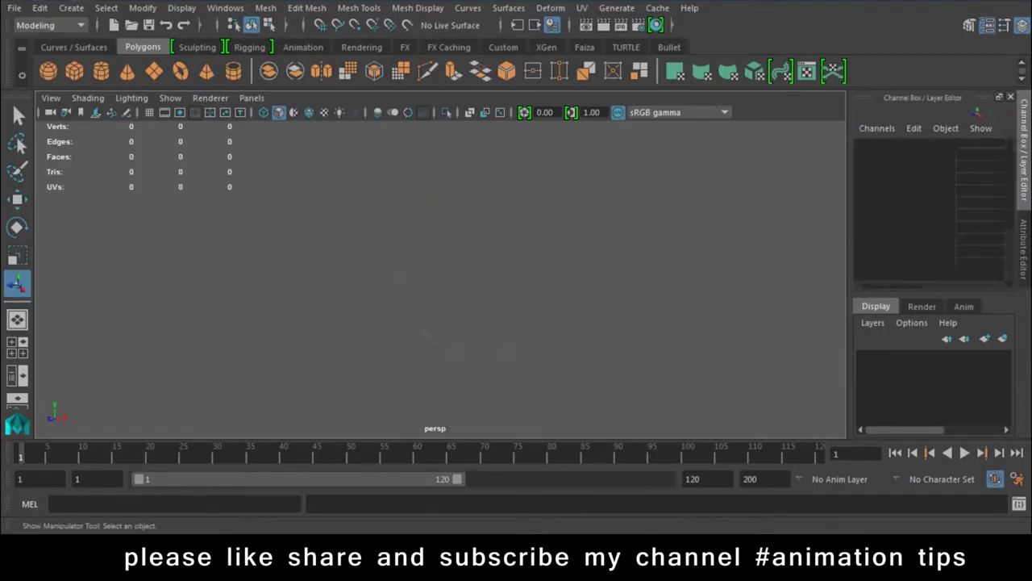
pyautogui.click(100, 71)
pyautogui.moveTo(409, 230); pyautogui.dragTo(493, 298)
pyautogui.moveTo(416, 252)
pyautogui.mouseDown()
pyautogui.moveTo(410, 160)
pyautogui.moveTo(565, 269)
pyautogui.moveTo(393, 236)
pyautogui.moveTo(362, 280)
pyautogui.mouseUp()
pyautogui.scroll(-3, 565, 270)
pyautogui.press('Delete')
# - Draw cylinder pCylinder1 in the front view and stretch it along Z to 1.311
pyautogui.press('space')
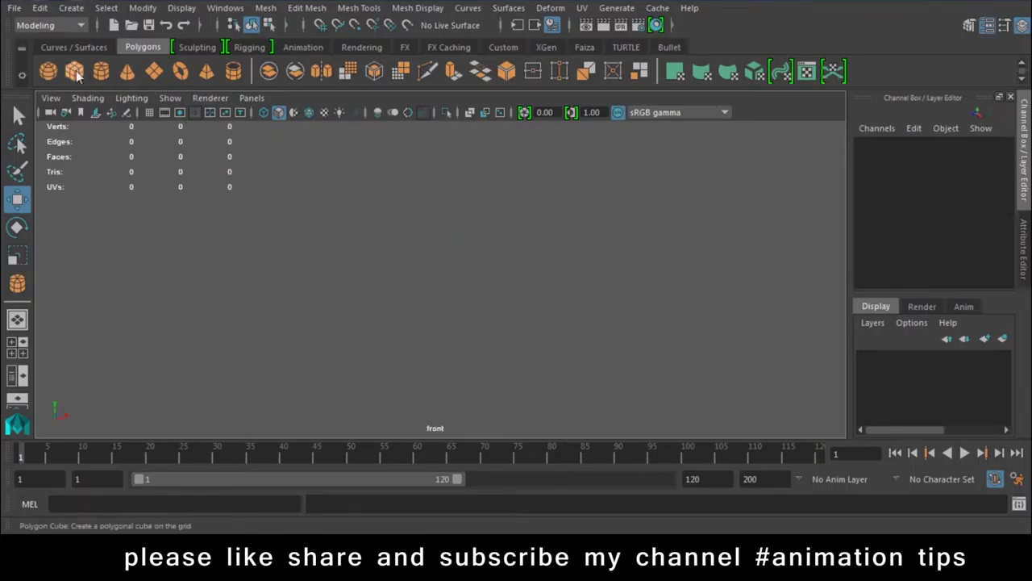
pyautogui.click(101, 72)
pyautogui.click(100, 72)
pyautogui.moveTo(463, 240)
pyautogui.mouseDown()
pyautogui.moveTo(506, 313)
pyautogui.moveTo(497, 225)
pyautogui.moveTo(506, 196)
pyautogui.mouseUp()
pyautogui.press('space')
pyautogui.moveTo(425, 254)
pyautogui.keyDown('alt'); pyautogui.mouseDown()
pyautogui.moveTo(570, 323)
pyautogui.moveTo(568, 294)
pyautogui.moveTo(581, 289)
pyautogui.moveTo(649, 313)
pyautogui.moveTo(494, 275)
pyautogui.mouseUp(); pyautogui.keyUp('alt')
pyautogui.press('r')
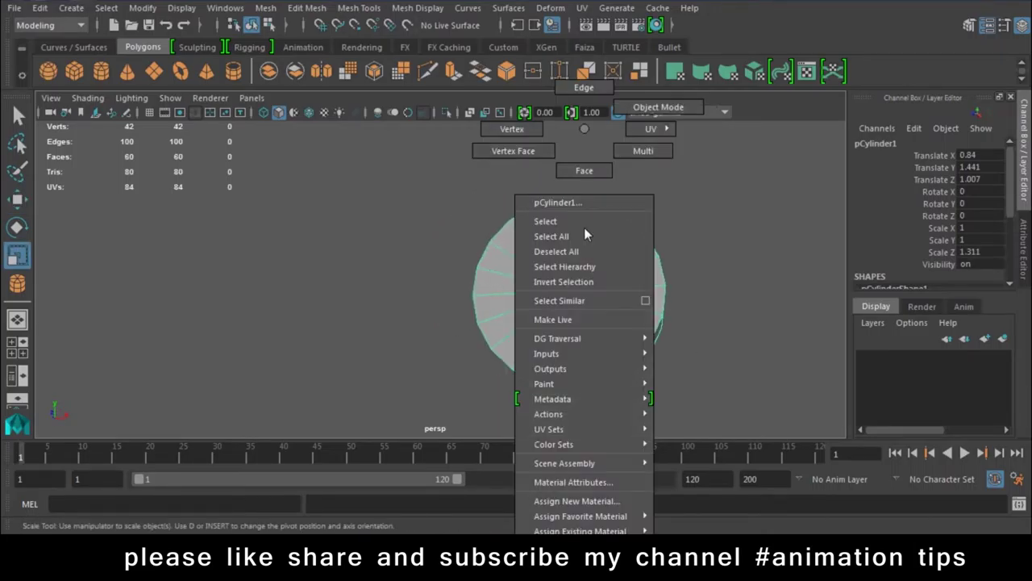
# - Select both end-cap faces of the cylinder and delete them
pyautogui.moveTo(586, 233); pyautogui.dragTo(584, 171, button='right')
pyautogui.moveTo(577, 301)
pyautogui.mouseDown()
pyautogui.moveTo(525, 344)
pyautogui.moveTo(609, 308)
pyautogui.mouseUp()
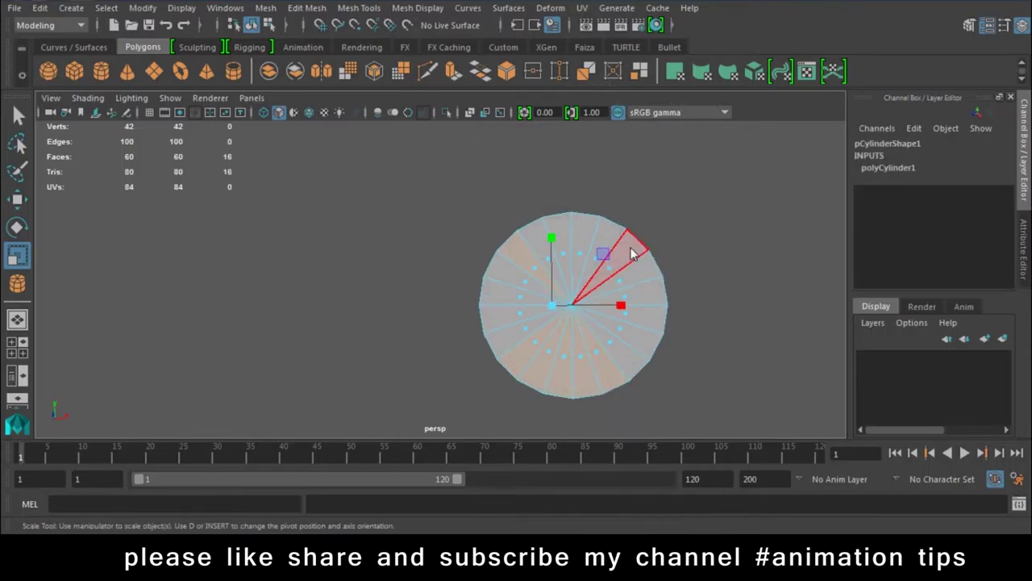
pyautogui.moveTo(510, 367)
pyautogui.mouseDown()
pyautogui.moveTo(420, 353)
pyautogui.moveTo(478, 354)
pyautogui.mouseUp()
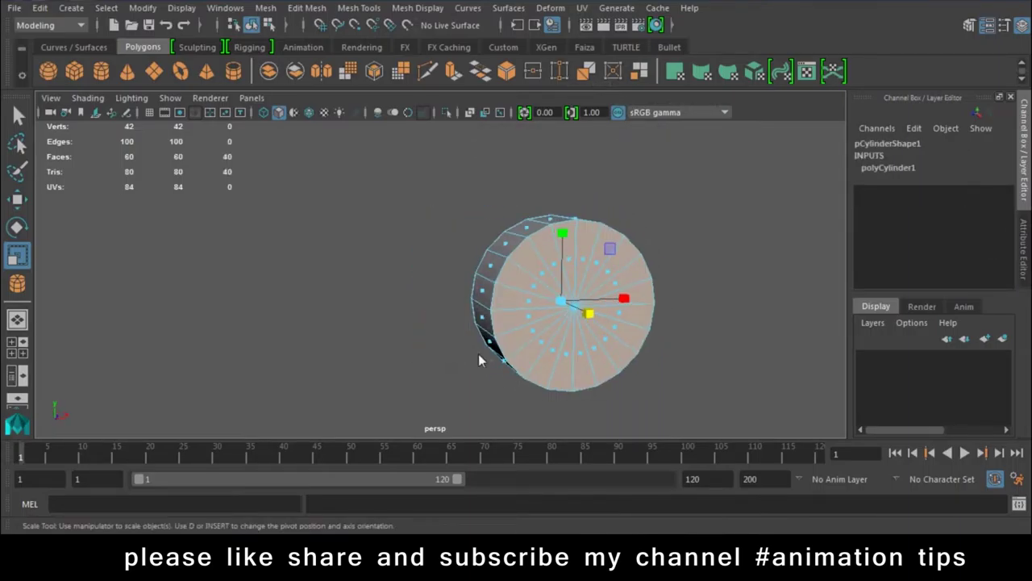
pyautogui.press('Delete')
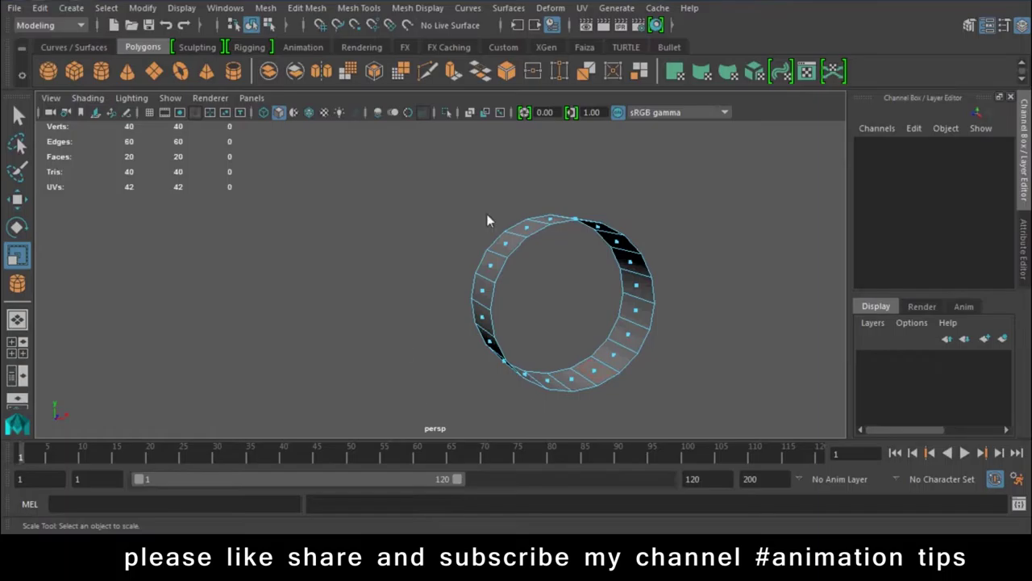
# - Select both rim edge loops of the open ring
pyautogui.moveTo(561, 218)
pyautogui.keyDown('alt'); pyautogui.mouseDown()
pyautogui.moveTo(504, 316)
pyautogui.moveTo(512, 414)
pyautogui.mouseUp(); pyautogui.keyUp('alt')
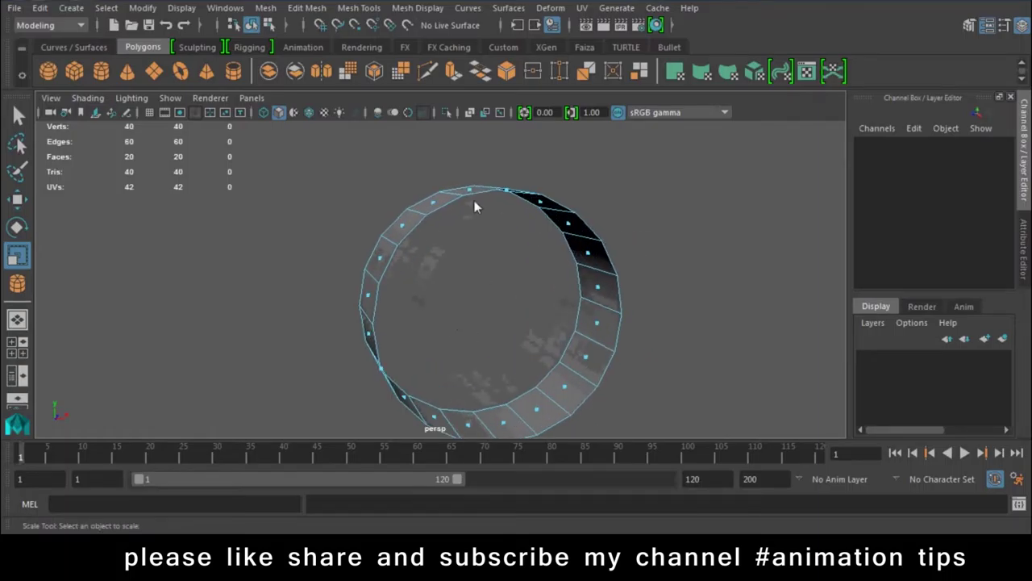
pyautogui.moveTo(473, 129); pyautogui.dragTo(471, 155, button='right')
pyautogui.doubleClick(442, 210)
pyautogui.moveTo(433, 219)
pyautogui.keyDown('alt'); pyautogui.mouseDown()
pyautogui.moveTo(578, 348)
pyautogui.moveTo(580, 367)
pyautogui.mouseUp(); pyautogui.keyUp('alt')
pyautogui.keyDown('shift'); pyautogui.doubleClick(407, 211); pyautogui.keyUp('shift')
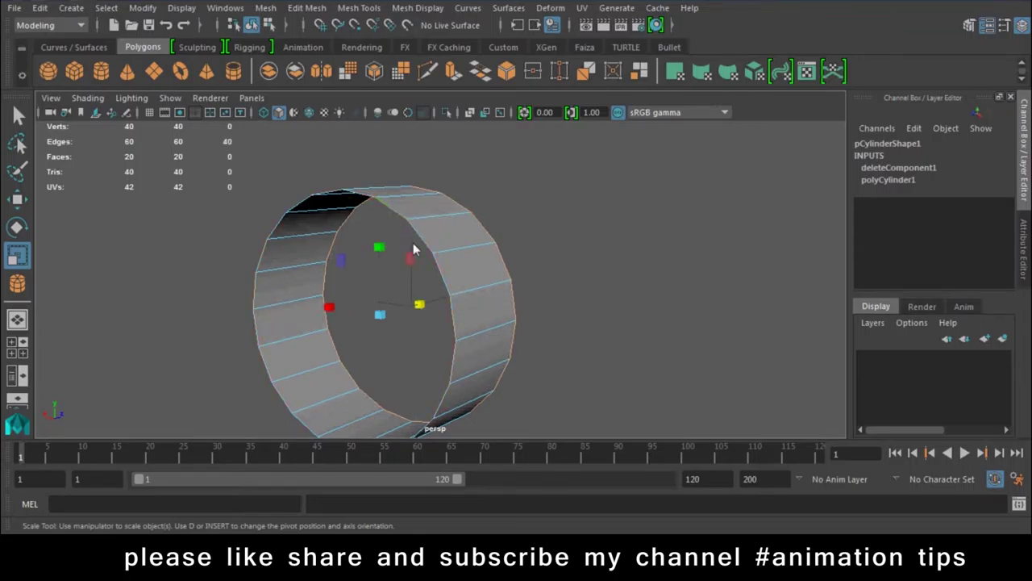
# - Extrude the rim edges and scale them inward to give the ring thick walls
pyautogui.press('w')
pyautogui.moveTo(553, 260)
pyautogui.keyDown('alt'); pyautogui.mouseDown()
pyautogui.moveTo(396, 267)
pyautogui.moveTo(292, 252)
pyautogui.moveTo(341, 304)
pyautogui.moveTo(454, 330)
pyautogui.moveTo(343, 362)
pyautogui.mouseUp(); pyautogui.keyUp('alt')
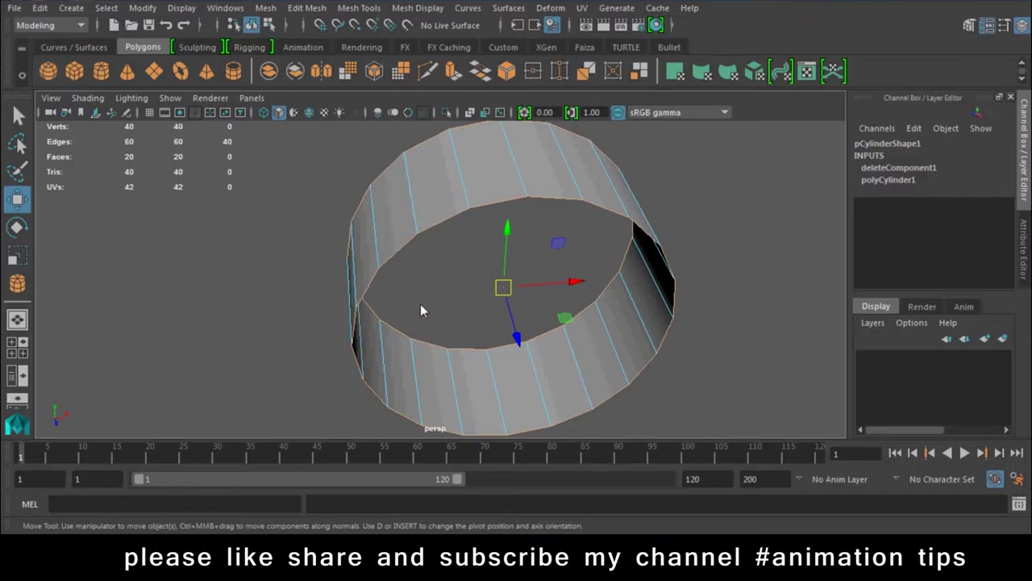
pyautogui.click(455, 74)
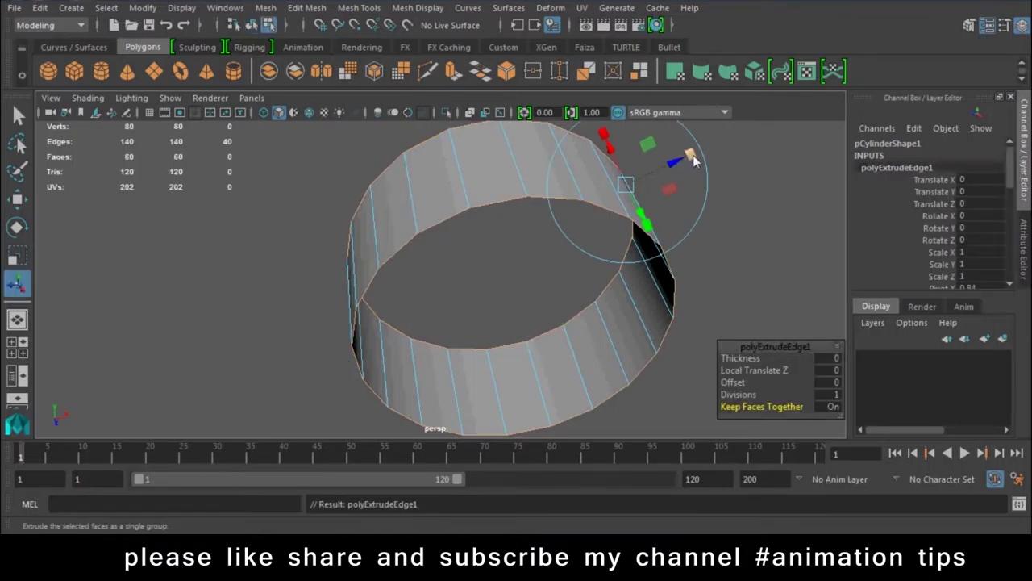
pyautogui.click(629, 185)
pyautogui.moveTo(625, 187)
pyautogui.mouseDown()
pyautogui.moveTo(483, 119)
pyautogui.moveTo(350, 74)
pyautogui.moveTo(213, 50)
pyautogui.moveTo(236, 54)
pyautogui.mouseUp()
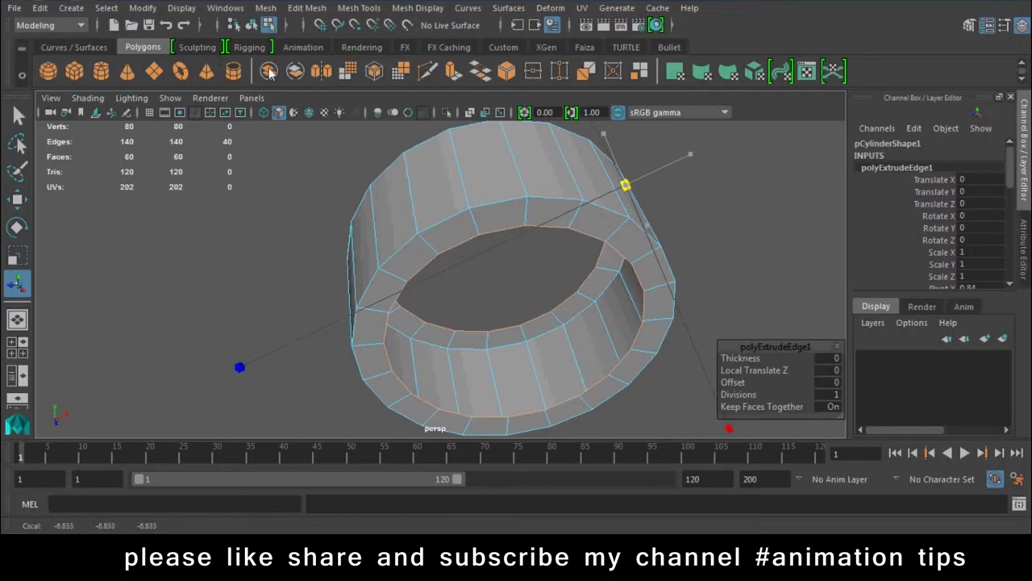
# - Deselect the rim, pick a single rim edge loop, then clear the selection
pyautogui.press('w')
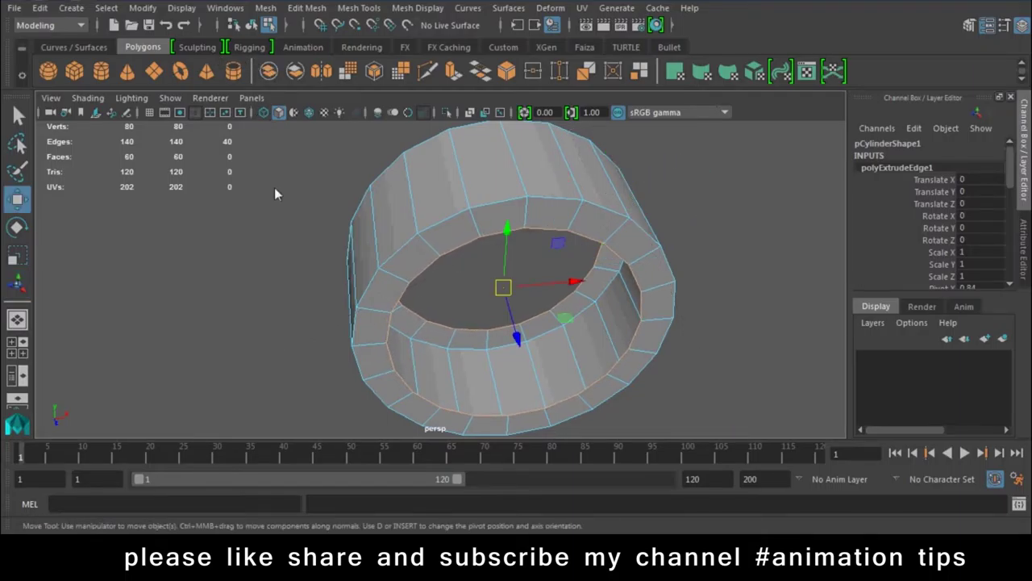
pyautogui.click(274, 193)
pyautogui.doubleClick(400, 242)
pyautogui.moveTo(402, 253)
pyautogui.keyDown('alt'); pyautogui.mouseDown()
pyautogui.moveTo(410, 290)
pyautogui.moveTo(516, 282)
pyautogui.moveTo(387, 192)
pyautogui.moveTo(493, 215)
pyautogui.mouseUp(); pyautogui.keyUp('alt')
pyautogui.click(568, 282)
pyautogui.click(359, 7)
# - Insert three edge loops around the ring, then reselect the ring in Object Mode
pyautogui.click(398, 122)
pyautogui.moveTo(343, 163); pyautogui.dragTo(351, 159)
pyautogui.click(392, 162)
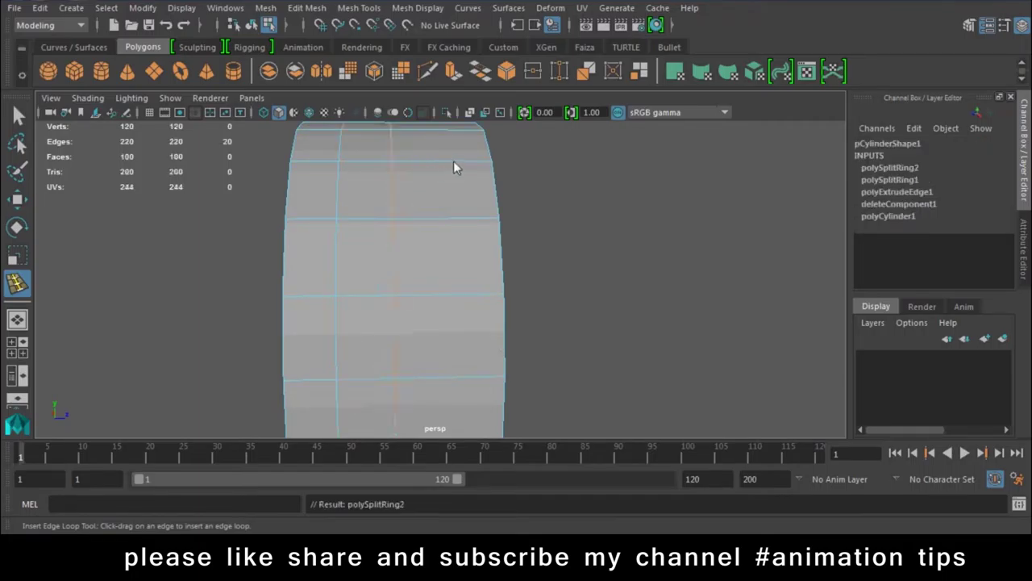
pyautogui.click(448, 162)
pyautogui.press('w')
pyautogui.moveTo(449, 162)
pyautogui.keyDown('alt'); pyautogui.mouseDown()
pyautogui.moveTo(508, 226)
pyautogui.moveTo(453, 259)
pyautogui.moveTo(479, 172)
pyautogui.mouseUp(); pyautogui.keyUp('alt')
pyautogui.moveTo(479, 171); pyautogui.dragTo(535, 108, button='right')
pyautogui.click(440, 203)
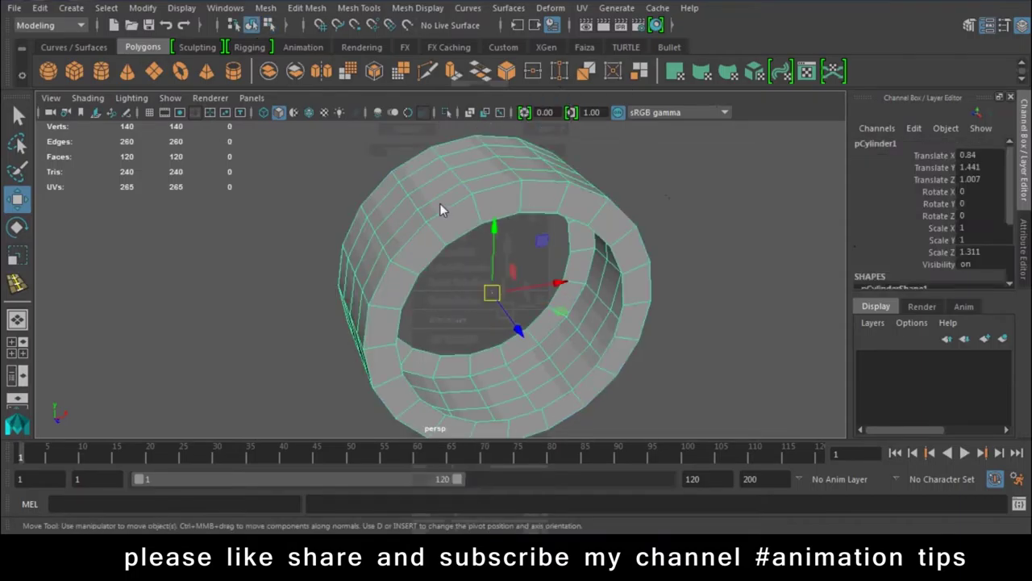
# - Start Insert Edge Loop again and orbit close to the ring's inner side and top
pyautogui.click(367, 8)
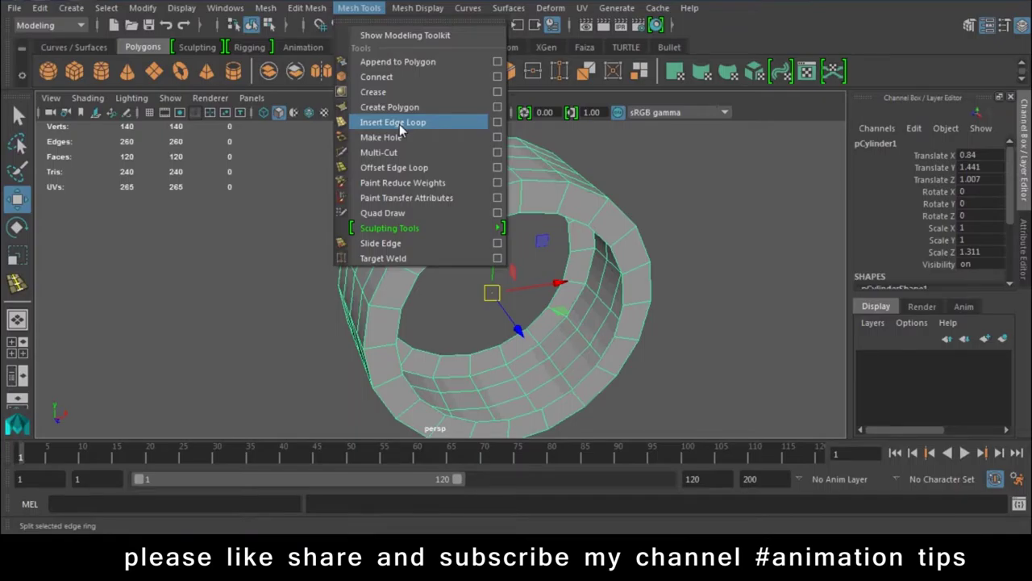
pyautogui.click(649, 249)
pyautogui.keyDown('alt'); pyautogui.moveTo(450, 279); pyautogui.dragTo(510, 247); pyautogui.keyUp('alt')
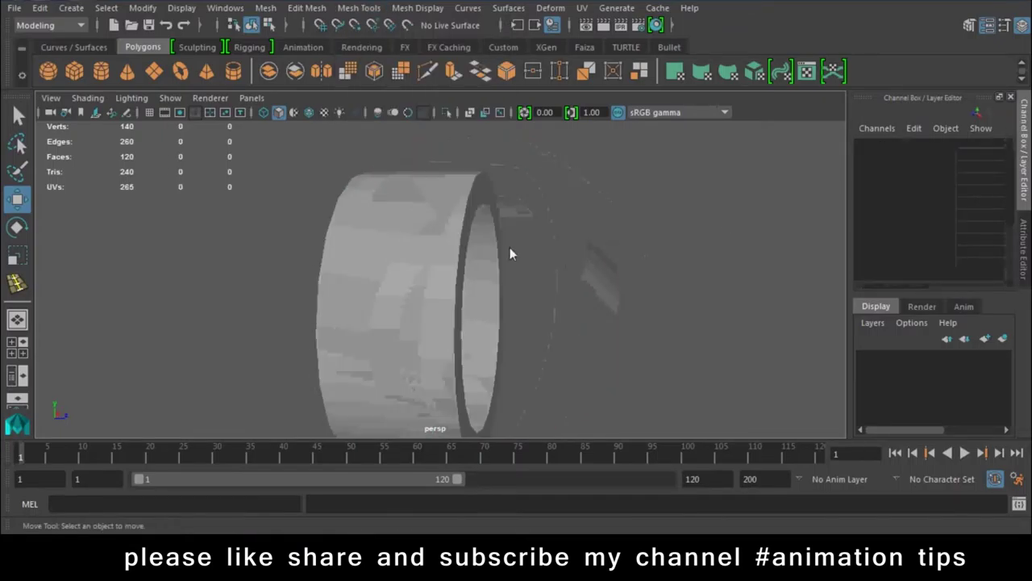
pyautogui.click(504, 319)
pyautogui.keyDown('alt'); pyautogui.moveTo(504, 318); pyautogui.dragTo(394, 380); pyautogui.keyUp('alt')
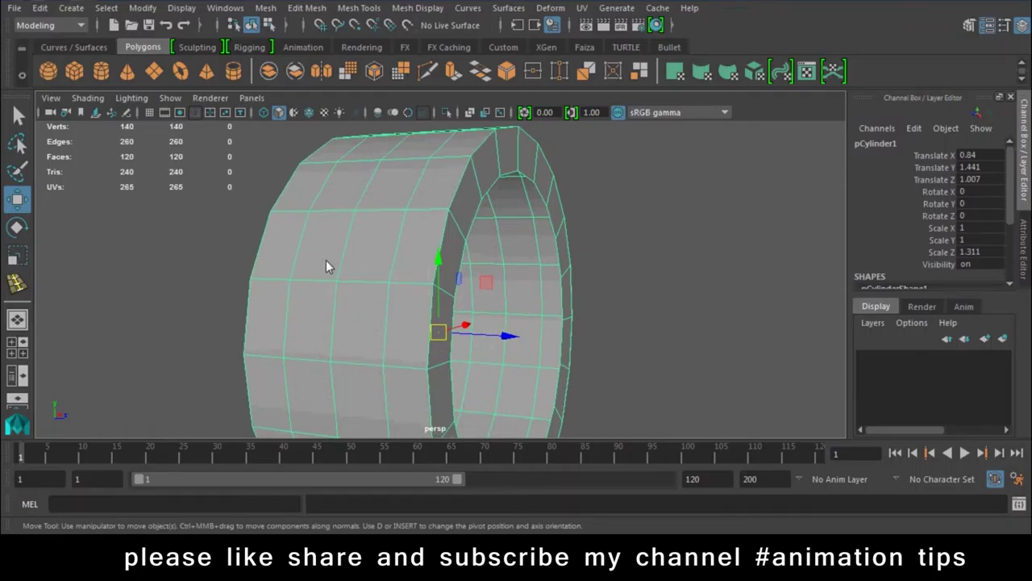
pyautogui.moveTo(417, 251)
pyautogui.keyDown('alt'); pyautogui.mouseDown()
pyautogui.moveTo(608, 325)
pyautogui.moveTo(467, 288)
pyautogui.mouseUp(); pyautogui.keyUp('alt')
pyautogui.moveTo(468, 289)
pyautogui.keyDown('alt'); pyautogui.mouseDown(button='right')
pyautogui.moveTo(552, 348)
pyautogui.moveTo(558, 283)
pyautogui.moveTo(514, 342)
pyautogui.moveTo(418, 284)
pyautogui.mouseUp(button='right'); pyautogui.keyUp('alt')
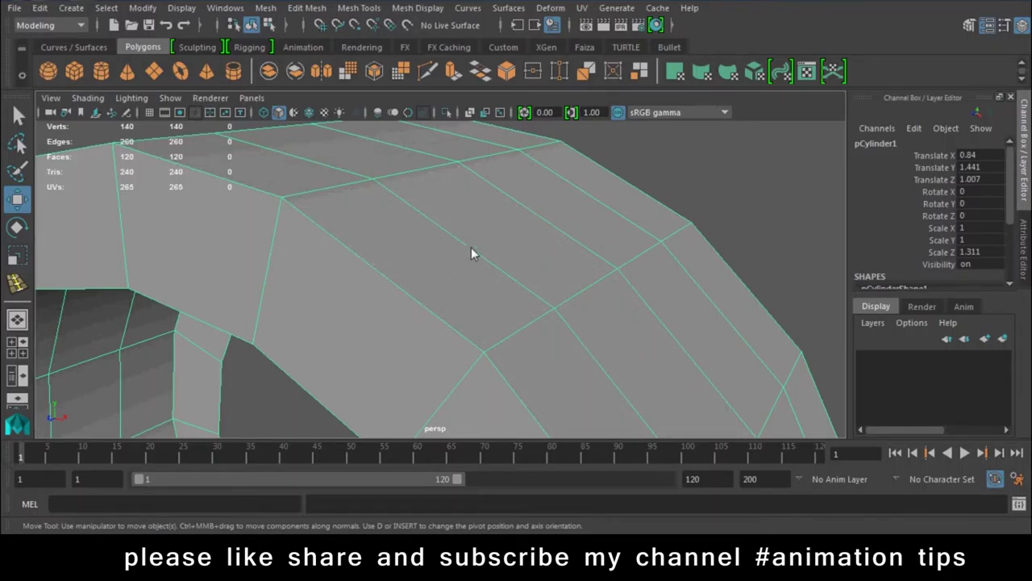
# - Smooth the ring at 1 division, reaching 520 vertices and 480 faces
pyautogui.click(353, 73)
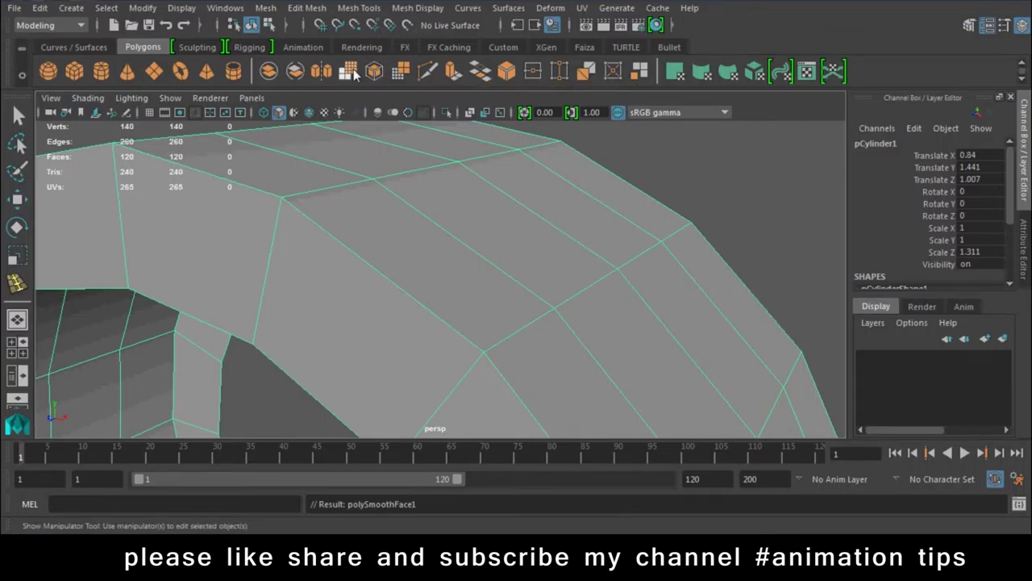
pyautogui.hotkey('ctrl', 'z')
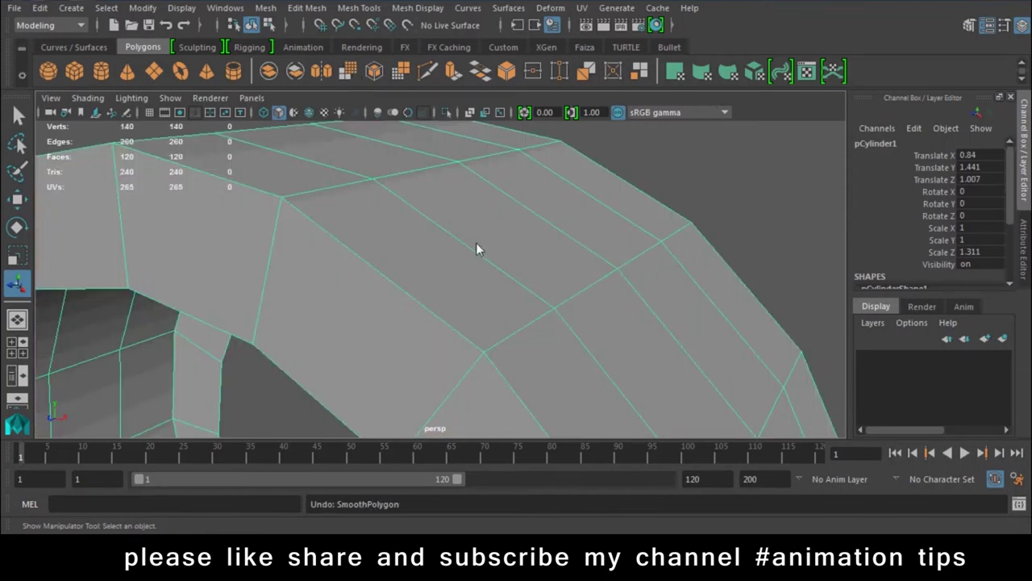
pyautogui.scroll(-5, 565, 363)
pyautogui.click(346, 71)
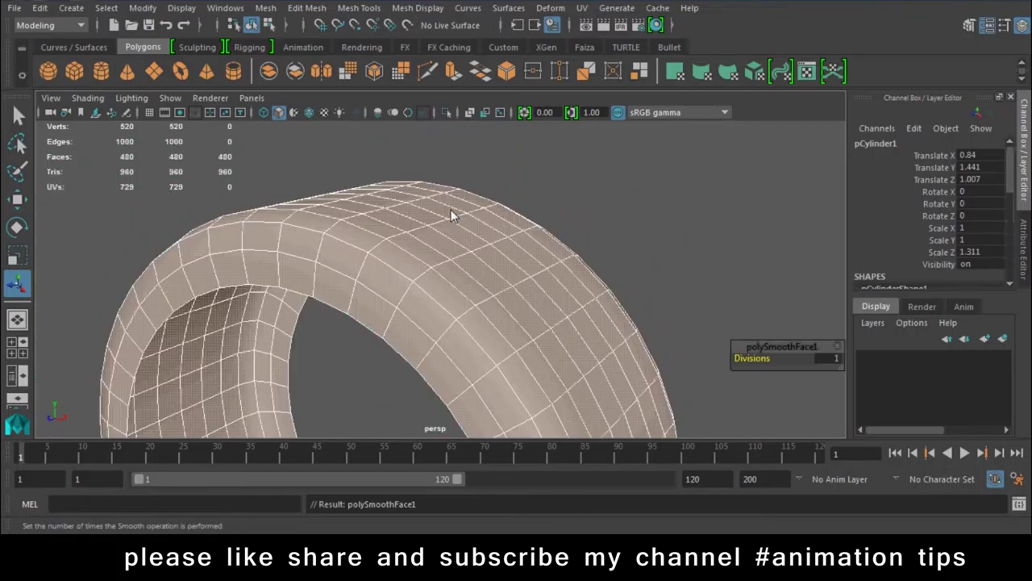
pyautogui.scroll(2, 437, 250)
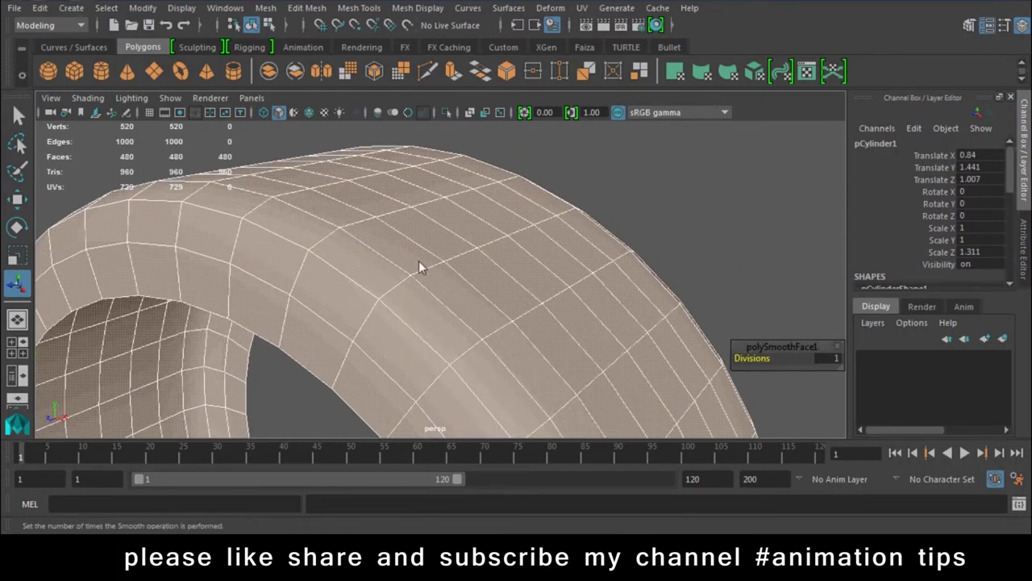
pyautogui.scroll(-3, 624, 308)
pyautogui.hotkey('ctrl', 'z')
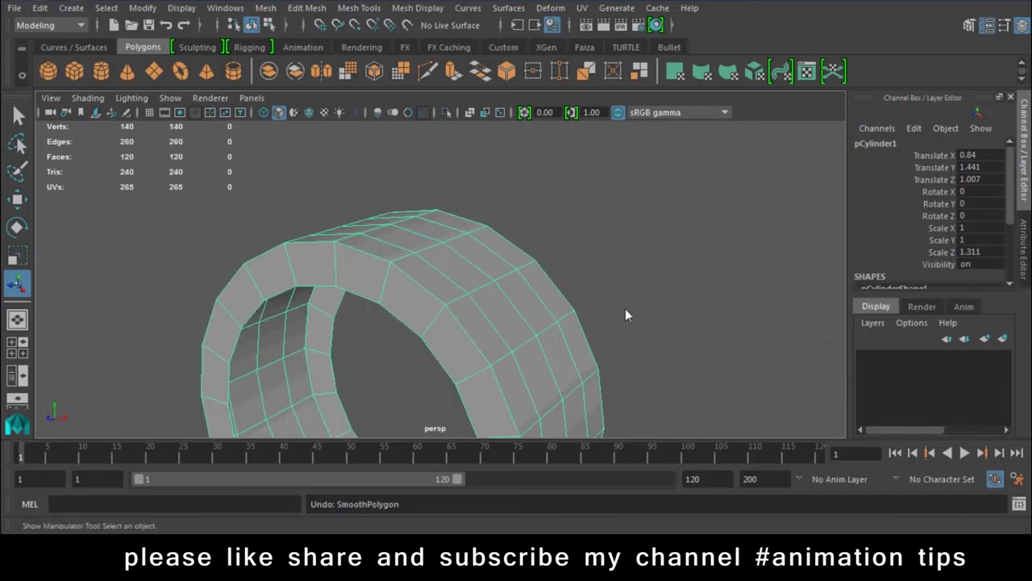
pyautogui.scroll(3, 456, 417)
pyautogui.scroll(1, 461, 373)
pyautogui.scroll(3, 345, 333)
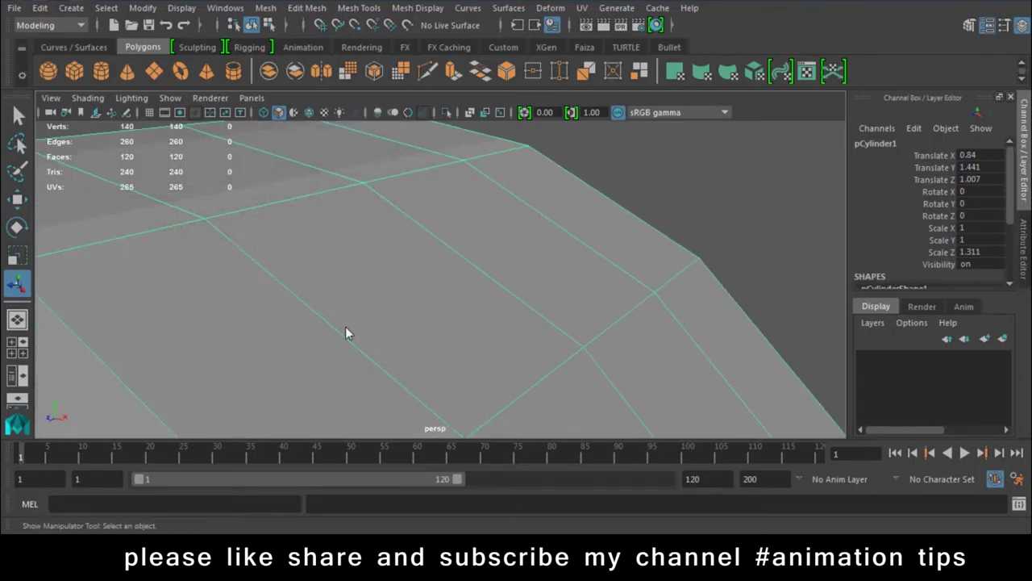
pyautogui.scroll(-3, 614, 222)
pyautogui.click(441, 300)
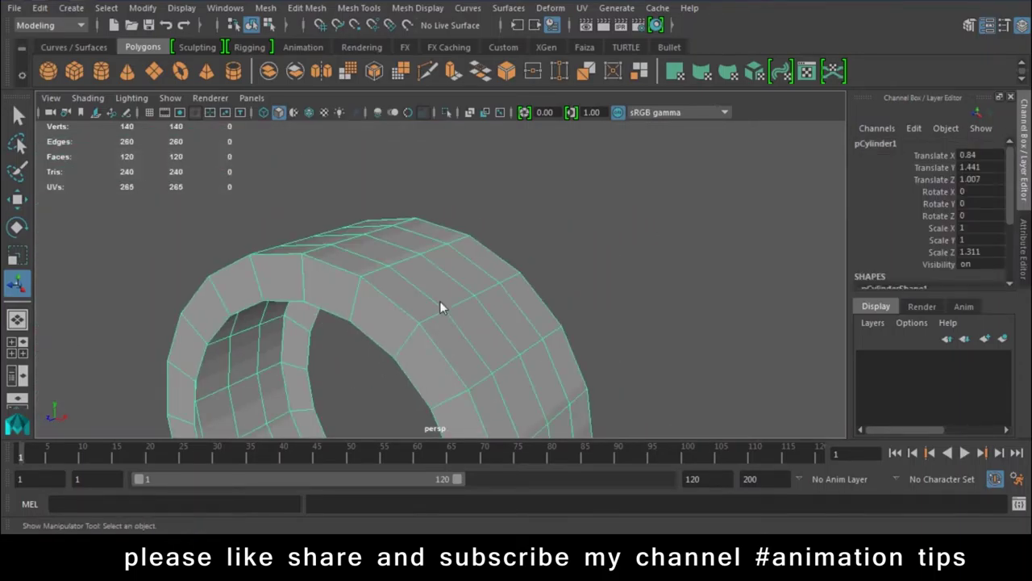
pyautogui.click(349, 75)
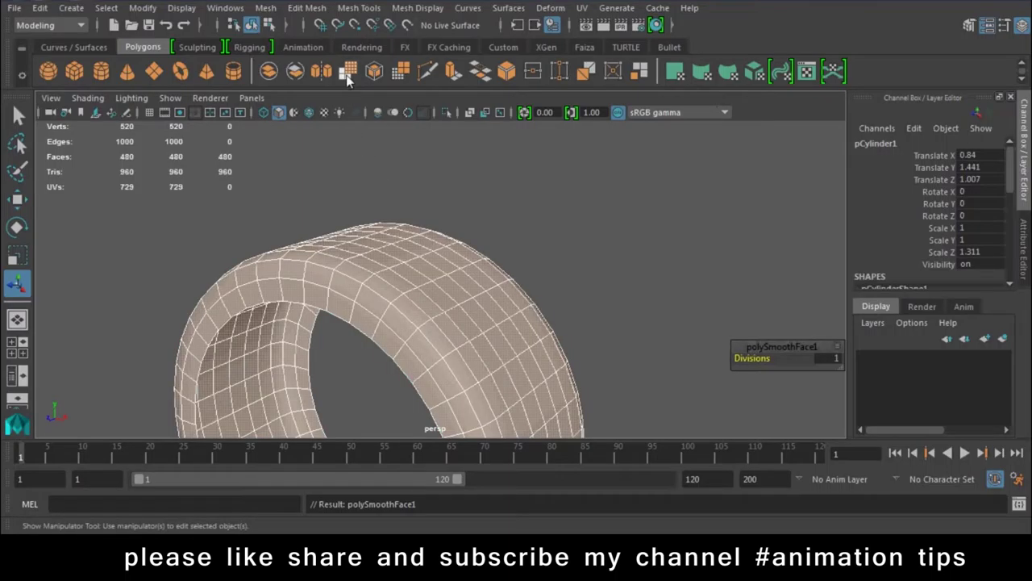
# - Select two edge loops on the ring and rotate them into a chevron pattern
pyautogui.click(455, 177)
pyautogui.moveTo(434, 286); pyautogui.dragTo(427, 258, button='right')
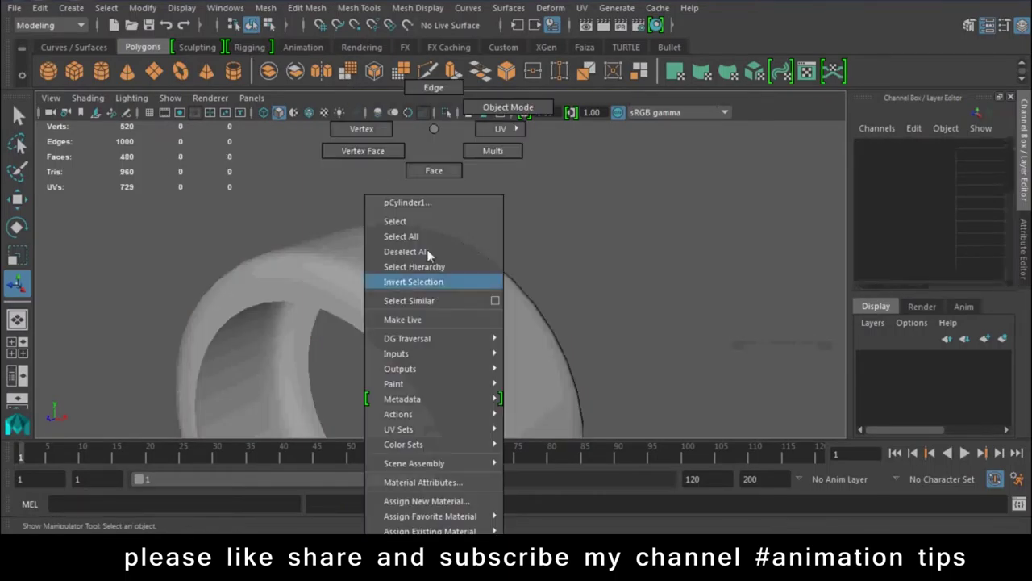
pyautogui.scroll(5, 448, 276)
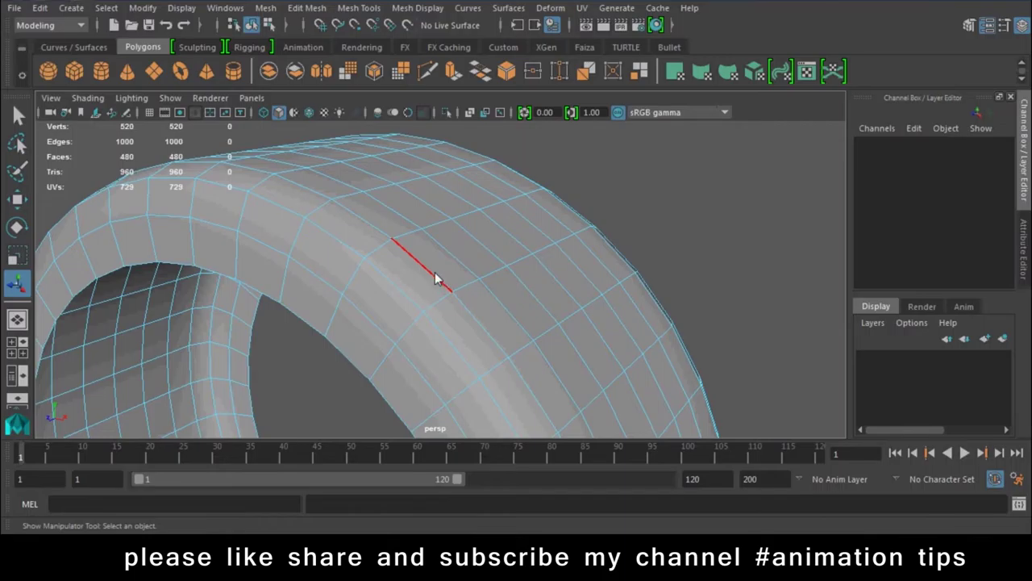
pyautogui.doubleClick(435, 272)
pyautogui.keyDown('shift'); pyautogui.doubleClick(530, 227); pyautogui.keyUp('shift')
pyautogui.moveTo(590, 278)
pyautogui.keyDown('alt'); pyautogui.mouseDown()
pyautogui.moveTo(349, 278)
pyautogui.moveTo(388, 270)
pyautogui.moveTo(345, 269)
pyautogui.moveTo(542, 323)
pyautogui.moveTo(560, 265)
pyautogui.moveTo(426, 342)
pyautogui.moveTo(594, 263)
pyautogui.moveTo(452, 233)
pyautogui.mouseUp(); pyautogui.keyUp('alt')
pyautogui.press('e')
# - Select the tread faces from the Top view and extrude them to Local Translate Z 0.0294
pyautogui.press('space')
pyautogui.click(617, 237)
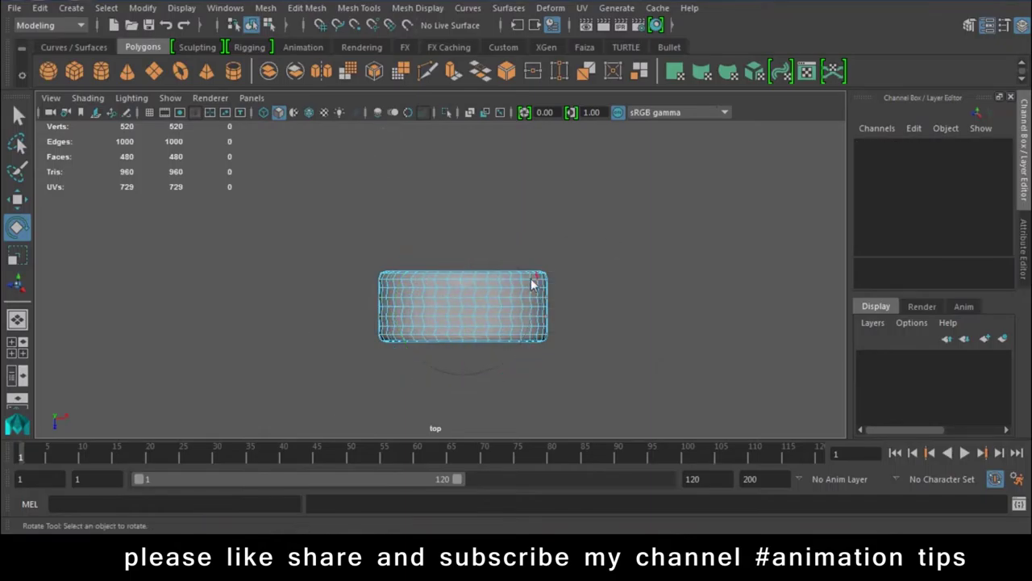
pyautogui.moveTo(530, 281); pyautogui.dragTo(529, 170, button='right')
pyautogui.moveTo(577, 273); pyautogui.dragTo(314, 341)
pyautogui.press('space')
pyautogui.moveTo(436, 282); pyautogui.dragTo(445, 228)
pyautogui.press('w')
pyautogui.moveTo(464, 315)
pyautogui.keyDown('alt'); pyautogui.mouseDown()
pyautogui.moveTo(489, 334)
pyautogui.moveTo(627, 317)
pyautogui.mouseUp(); pyautogui.keyUp('alt')
pyautogui.click(451, 71)
# - Turn Keep Faces Together off, scale the tread blocks to about 0.82, then deselect
pyautogui.click(625, 313)
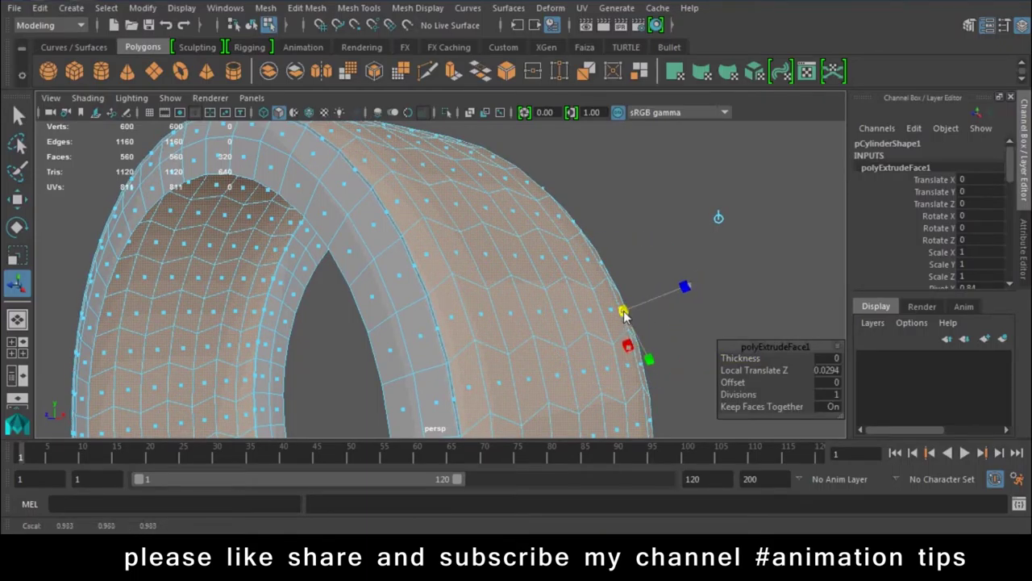
pyautogui.click(733, 406)
pyautogui.moveTo(646, 308); pyautogui.dragTo(650, 286)
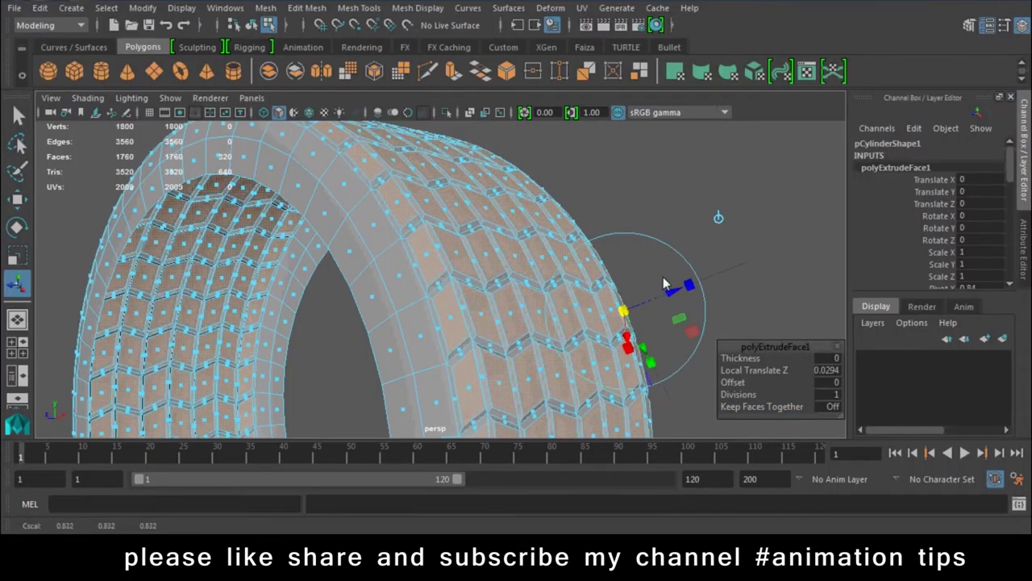
pyautogui.moveTo(455, 129); pyautogui.dragTo(554, 117, button='right')
pyautogui.click(696, 246)
pyautogui.moveTo(696, 246)
pyautogui.keyDown('alt'); pyautogui.mouseDown()
pyautogui.moveTo(489, 241)
pyautogui.moveTo(329, 268)
pyautogui.moveTo(343, 248)
pyautogui.moveTo(414, 297)
pyautogui.mouseUp(); pyautogui.keyUp('alt')
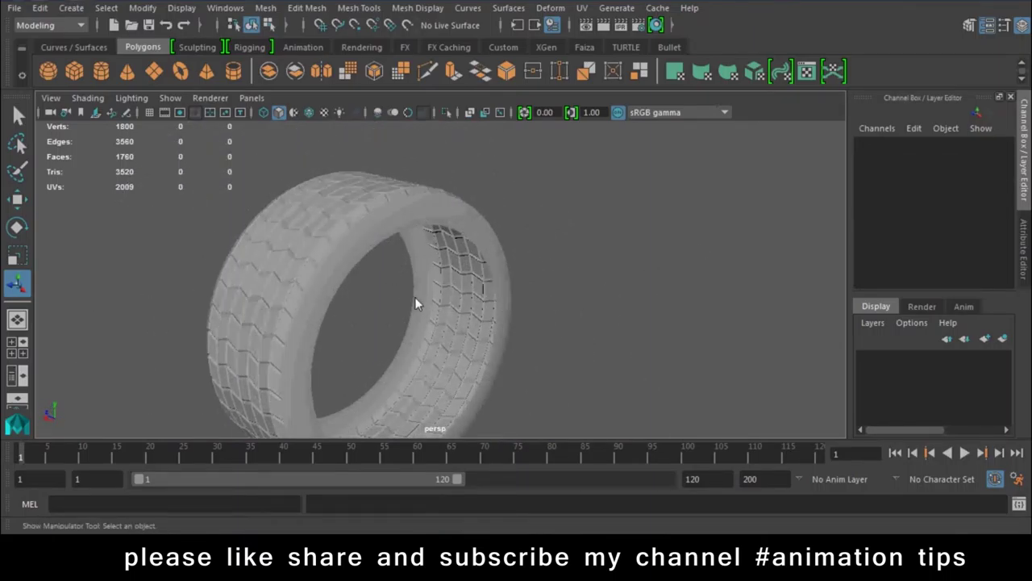
# - Preview the tire smoothed with 3, revert with 1, then delete the tire
pyautogui.click(345, 246)
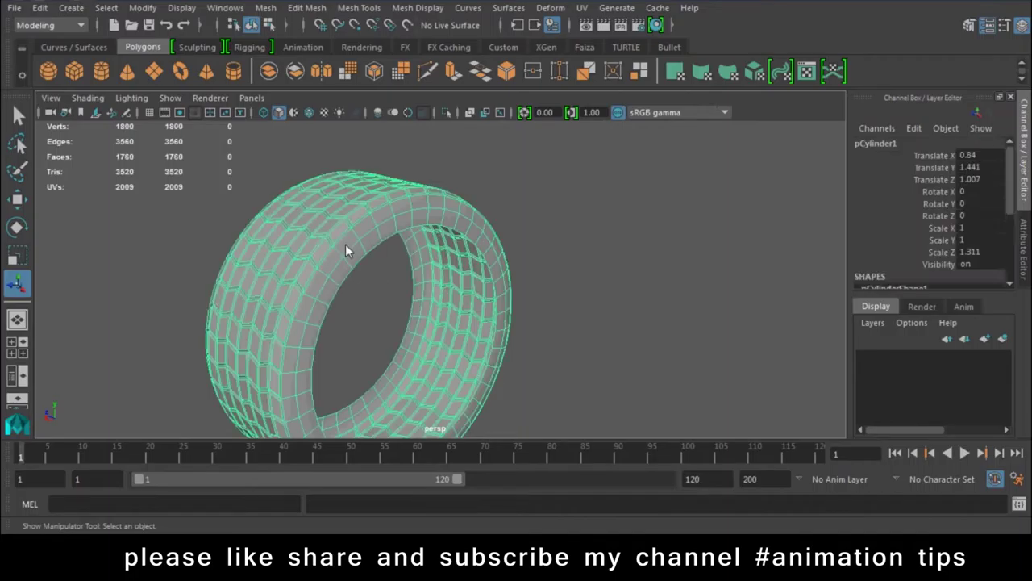
pyautogui.press('3')
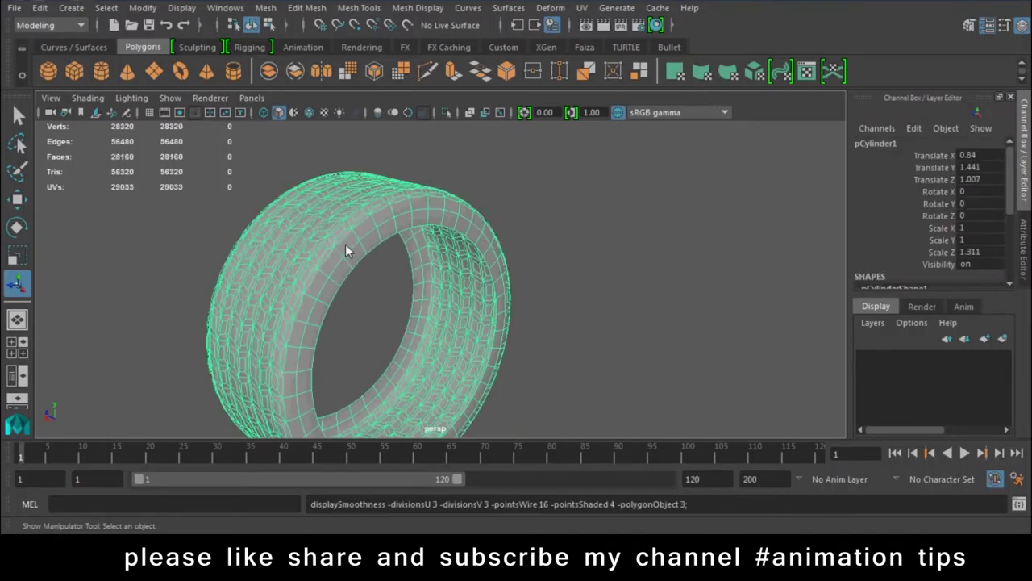
pyautogui.press('1')
pyautogui.click(575, 281)
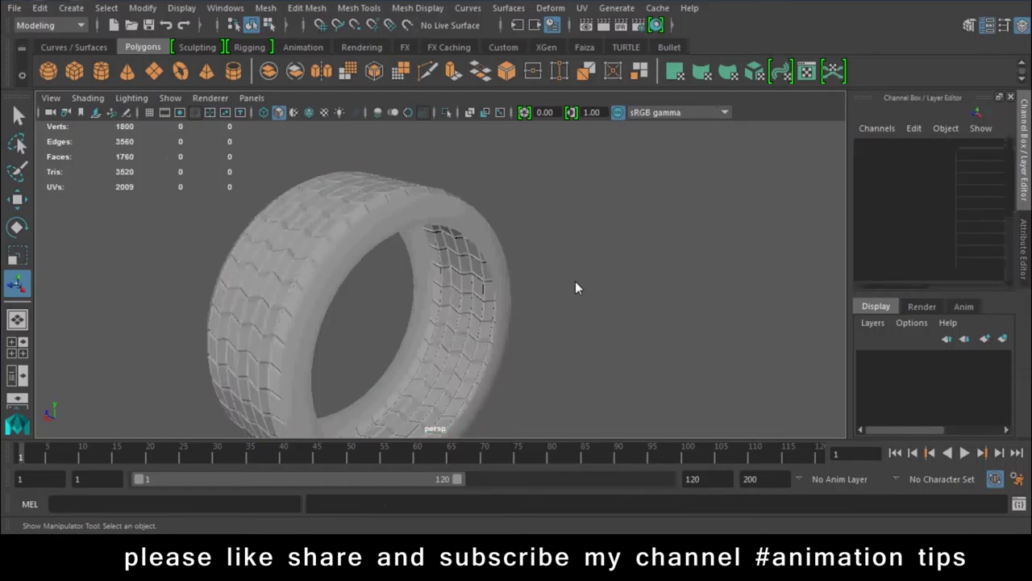
pyautogui.click(314, 244)
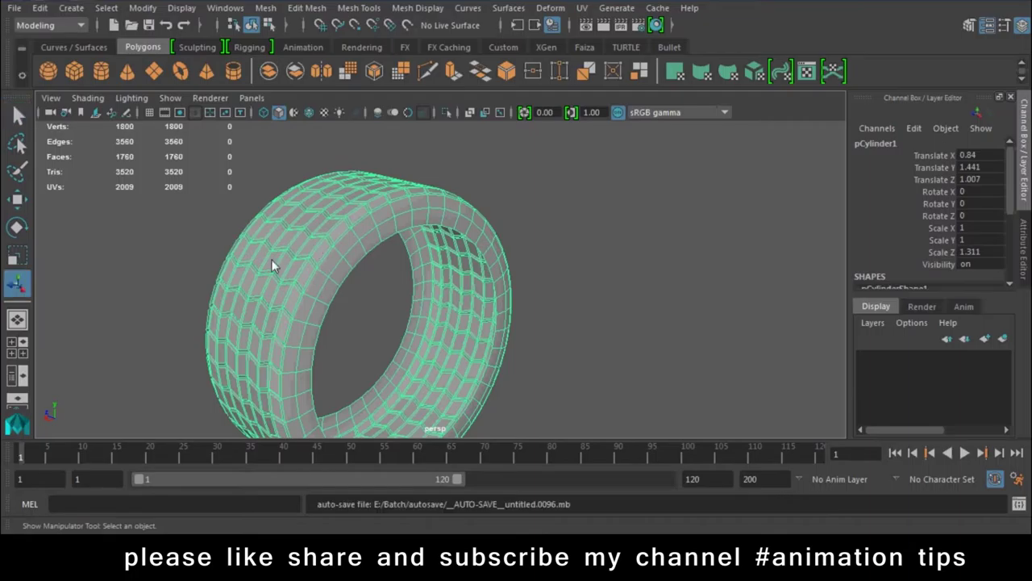
pyautogui.click(615, 246)
pyautogui.moveTo(615, 246)
pyautogui.keyDown('alt'); pyautogui.mouseDown()
pyautogui.moveTo(459, 307)
pyautogui.moveTo(276, 291)
pyautogui.moveTo(215, 266)
pyautogui.mouseUp(); pyautogui.keyUp('alt')
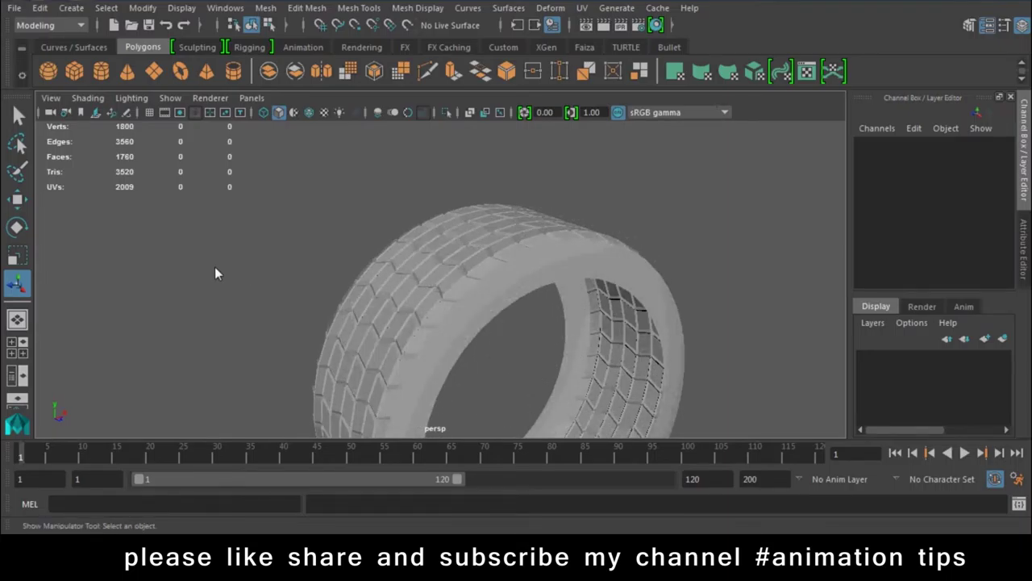
pyautogui.click(417, 293)
pyautogui.moveTo(341, 369)
pyautogui.keyDown('alt'); pyautogui.mouseDown()
pyautogui.moveTo(381, 314)
pyautogui.moveTo(551, 315)
pyautogui.mouseUp(); pyautogui.keyUp('alt')
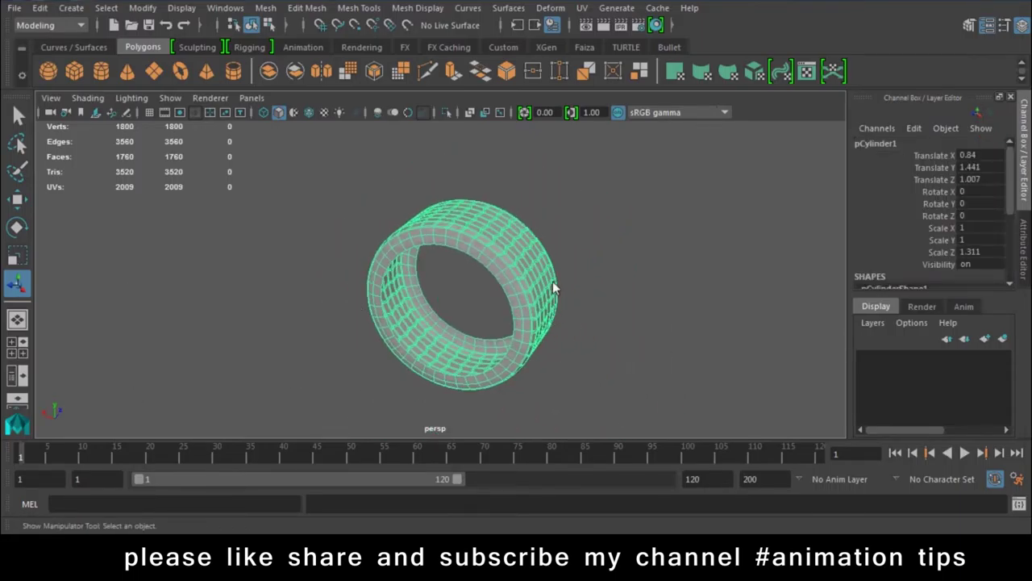
pyautogui.press('Delete')
# - Draw polygon cube pCube1 as a long, thin flat slab
pyautogui.click(48, 71)
pyautogui.moveTo(345, 298)
pyautogui.mouseDown()
pyautogui.moveTo(396, 329)
pyautogui.moveTo(429, 431)
pyautogui.mouseUp()
pyautogui.moveTo(406, 396)
pyautogui.mouseDown()
pyautogui.moveTo(413, 274)
pyautogui.moveTo(518, 293)
pyautogui.moveTo(506, 350)
pyautogui.moveTo(452, 379)
pyautogui.mouseUp()
# - Insert an edge loop crosswise through the middle of the slab
pyautogui.press('w')
pyautogui.click(359, 7)
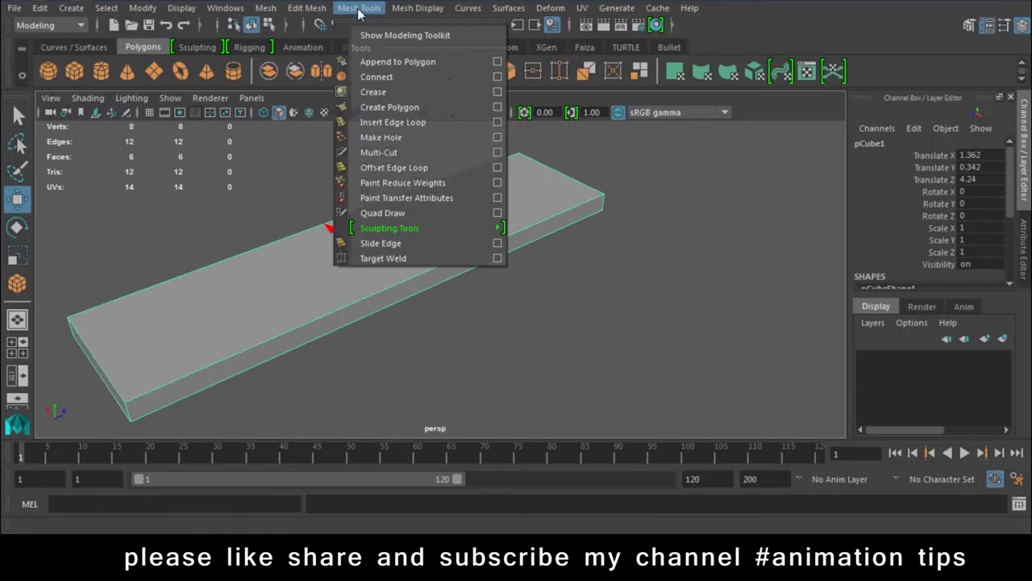
pyautogui.click(380, 123)
pyautogui.click(394, 286)
pyautogui.press('w')
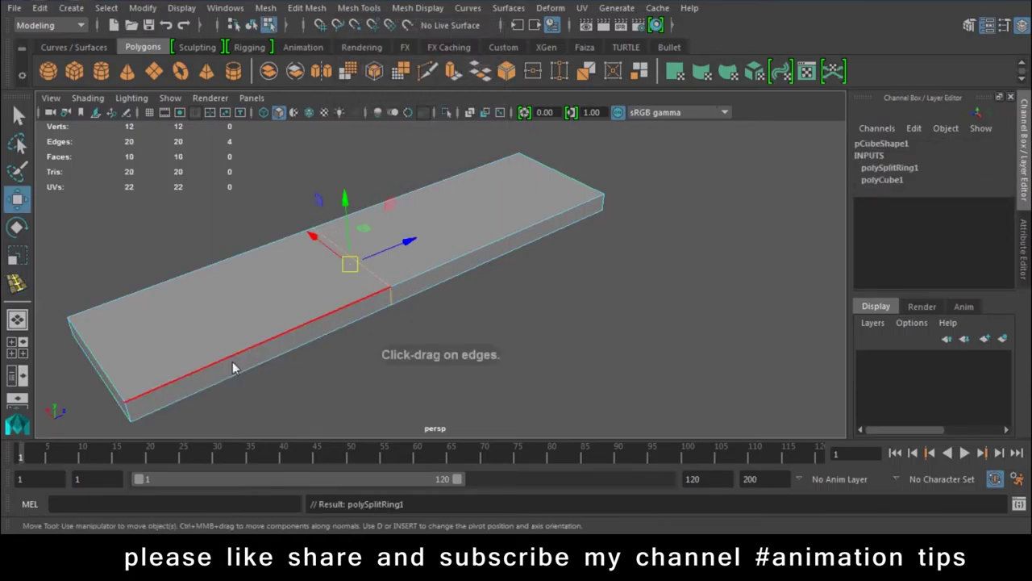
pyautogui.scroll(-3, 468, 307)
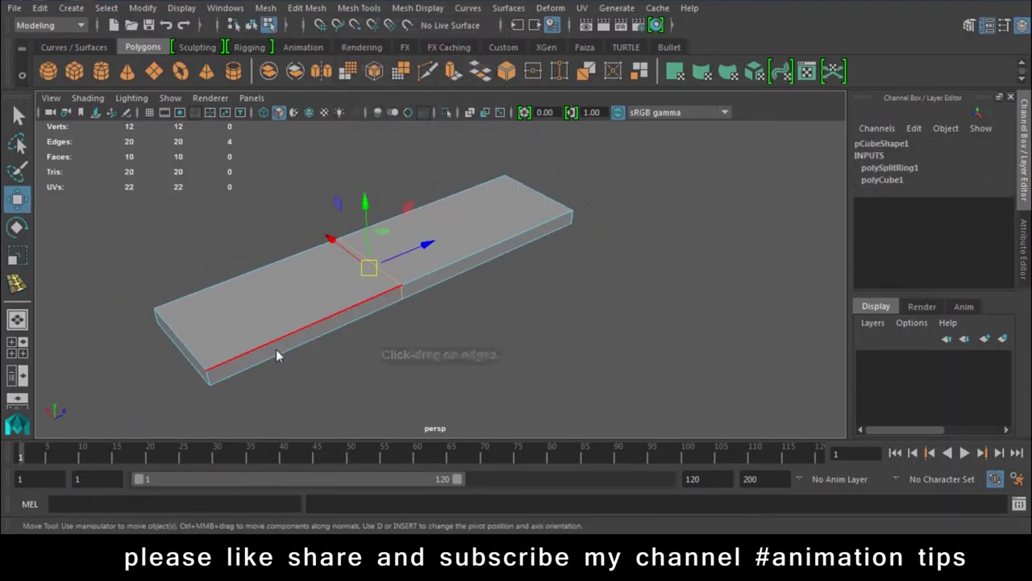
pyautogui.scroll(3, 475, 311)
pyautogui.scroll(2, 417, 296)
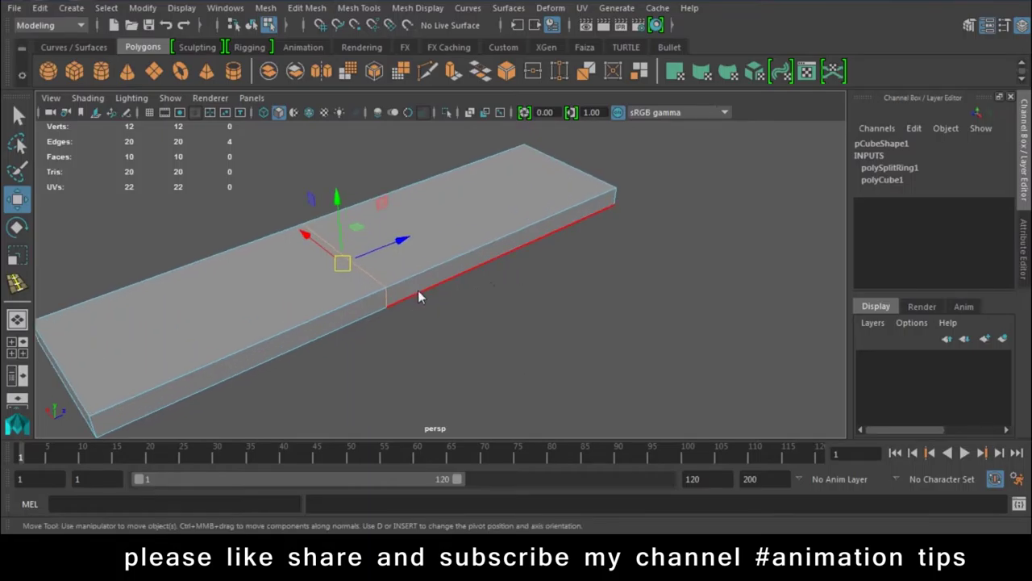
pyautogui.scroll(-2, 491, 255)
# - Select the slab's side face together with its hinge edge in Multi component mode
pyautogui.moveTo(547, 129); pyautogui.dragTo(547, 164, button='right')
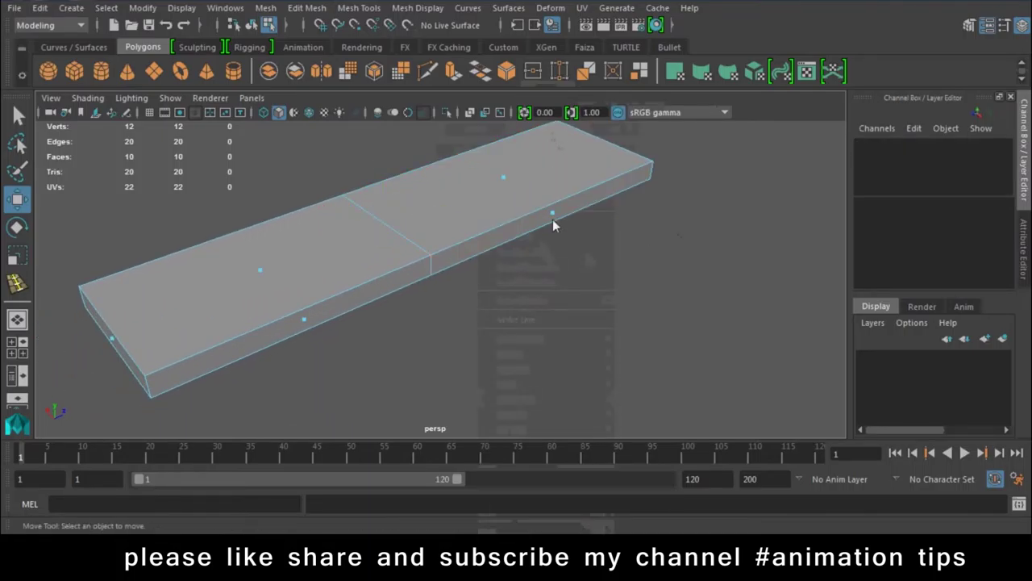
pyautogui.click(542, 218)
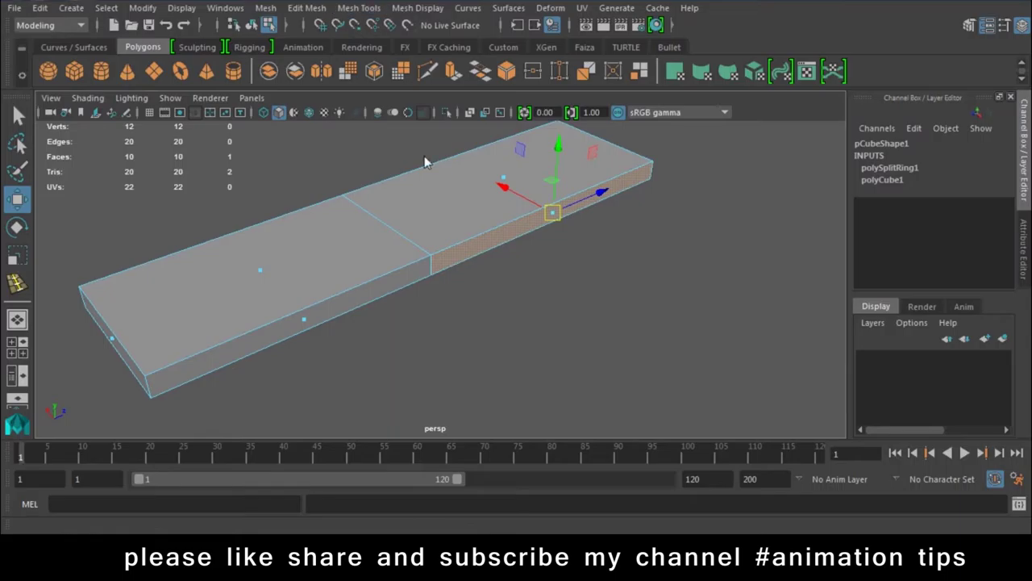
pyautogui.moveTo(464, 258); pyautogui.dragTo(464, 107, button='right')
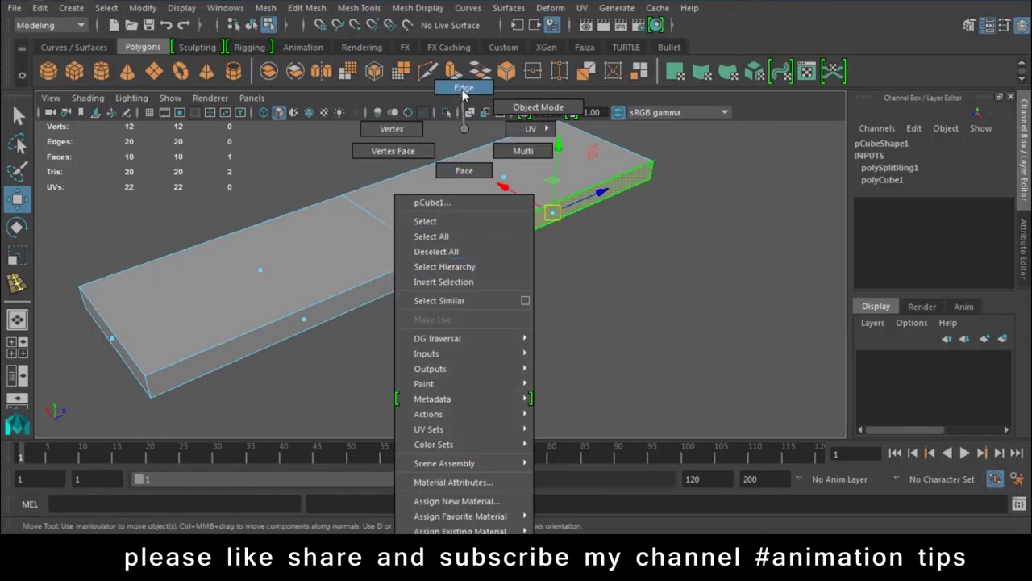
pyautogui.click(430, 263)
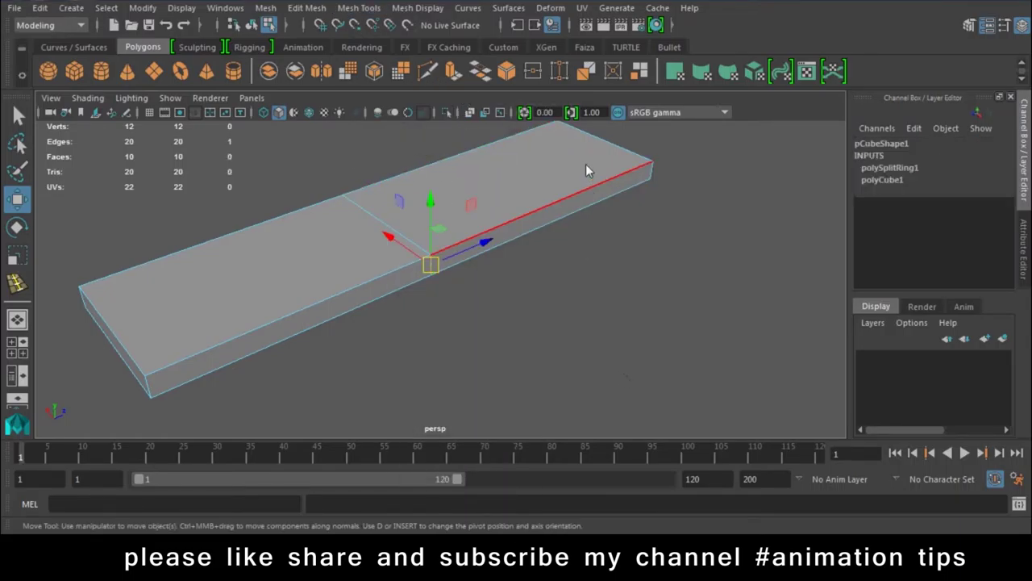
pyautogui.moveTo(590, 129); pyautogui.dragTo(589, 170, button='right')
pyautogui.moveTo(628, 129)
pyautogui.mouseDown(button='right')
pyautogui.moveTo(629, 176)
pyautogui.moveTo(687, 151)
pyautogui.mouseUp(button='right')
pyautogui.click(548, 216)
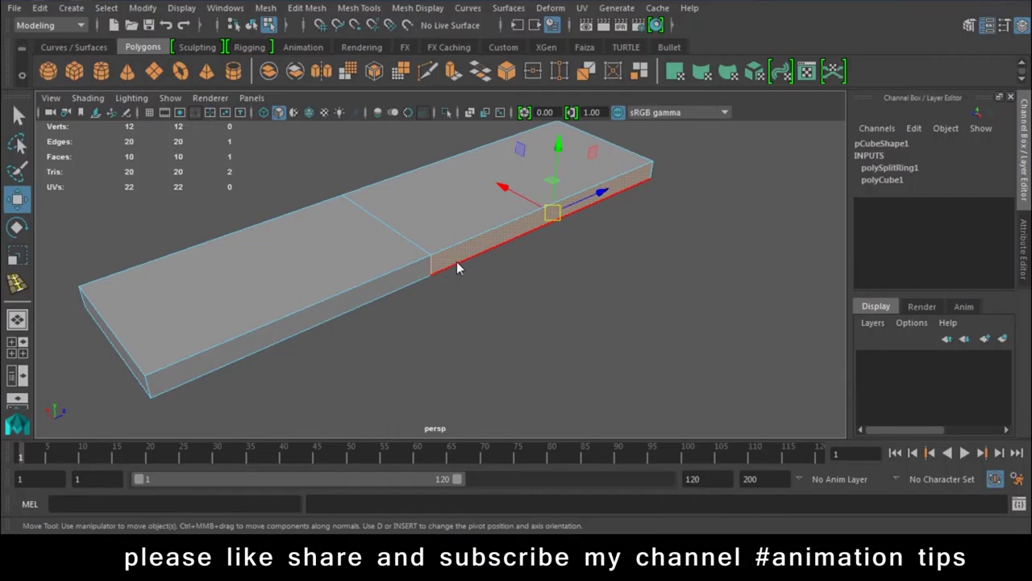
pyautogui.click(362, 10)
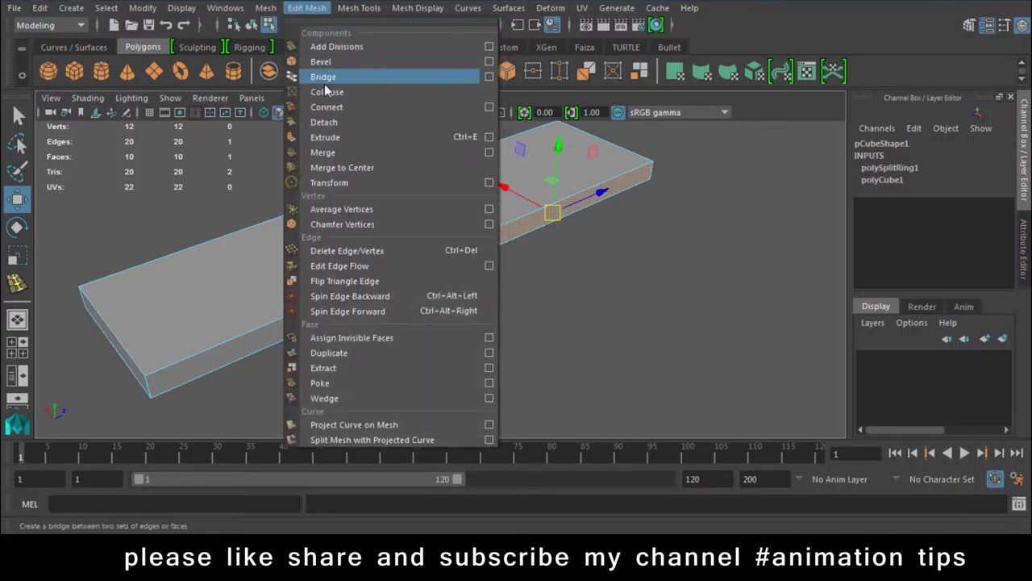
# - Wedge the side face and sweep the wedge angle to about 180 degrees
pyautogui.click(324, 398)
pyautogui.scroll(-2, 428, 288)
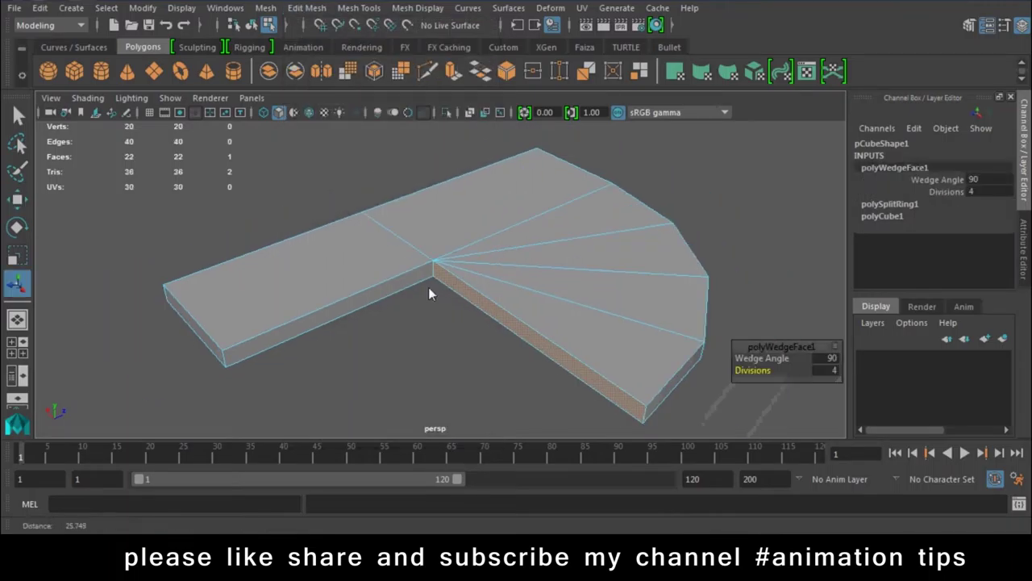
pyautogui.scroll(-2, 484, 294)
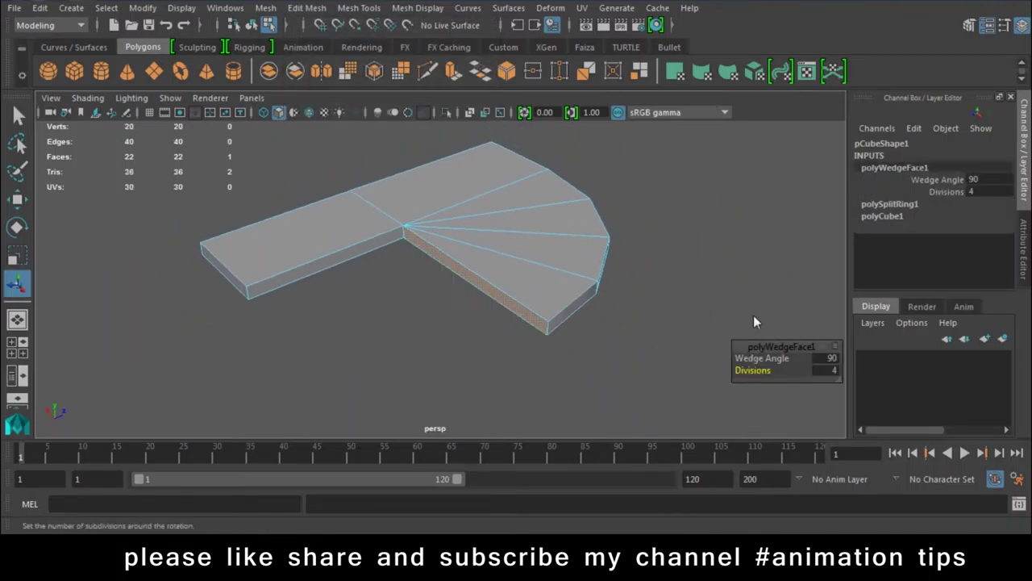
pyautogui.moveTo(766, 359)
pyautogui.mouseDown()
pyautogui.moveTo(818, 362)
pyautogui.moveTo(802, 366)
pyautogui.mouseUp()
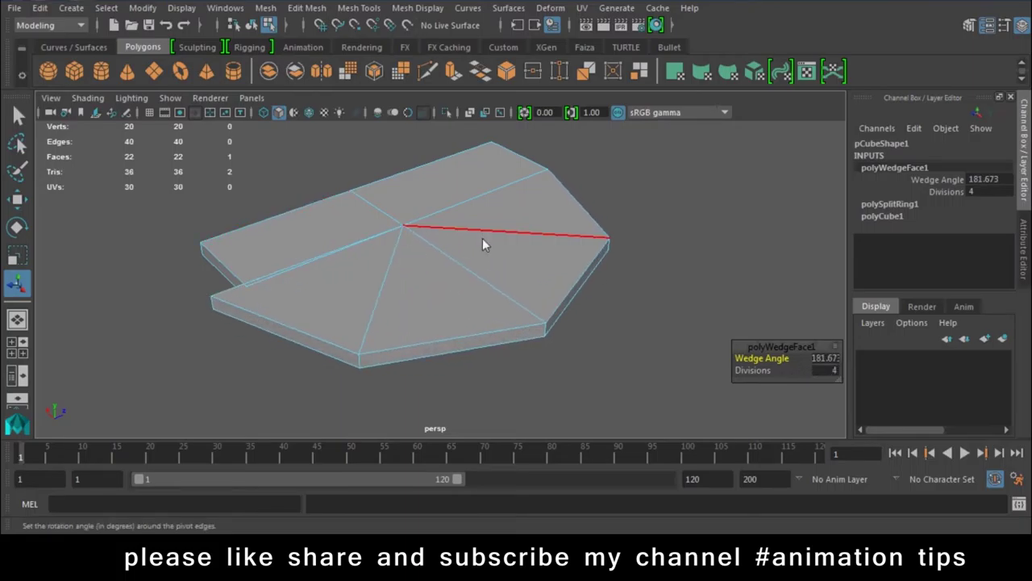
# - Undo the wedge back to the flat split plank and orbit to a side view
pyautogui.press('w')
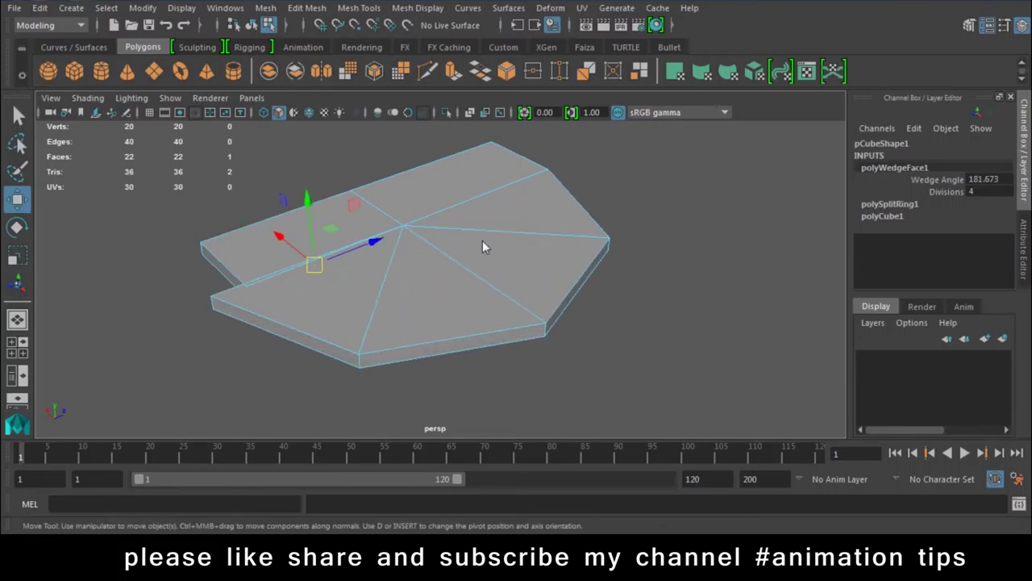
pyautogui.moveTo(470, 240); pyautogui.dragTo(642, 348, button='right')
pyautogui.hotkey('ctrl', 'z')
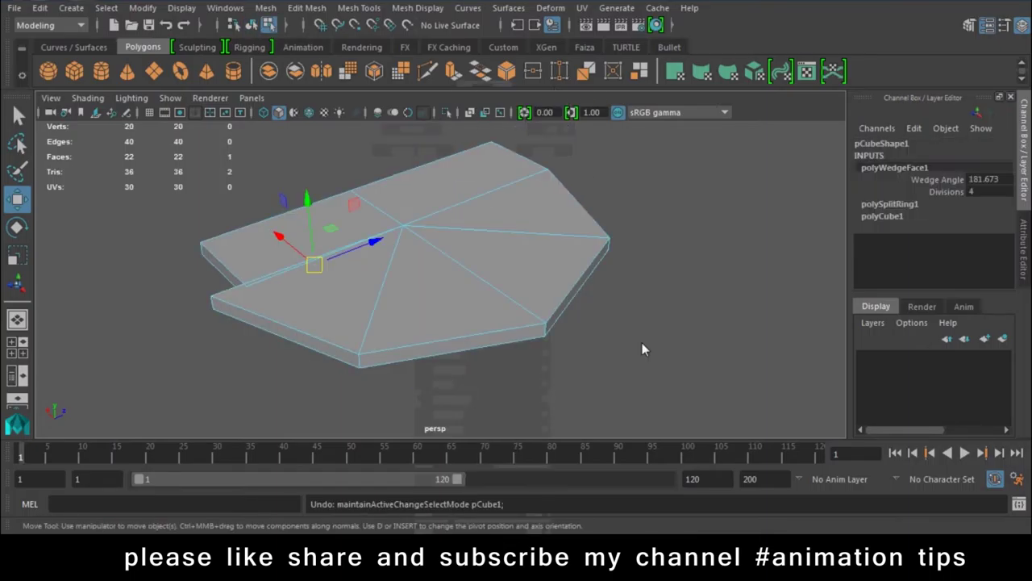
pyautogui.hotkey('ctrl', 'z')
pyautogui.moveTo(642, 343)
pyautogui.keyDown('alt'); pyautogui.mouseDown()
pyautogui.moveTo(484, 277)
pyautogui.moveTo(484, 259)
pyautogui.moveTo(445, 282)
pyautogui.moveTo(475, 258)
pyautogui.mouseUp(); pyautogui.keyUp('alt')
# - Select the plank's edge loop and nudge it slightly along X
pyautogui.moveTo(473, 137); pyautogui.dragTo(473, 91, button='right')
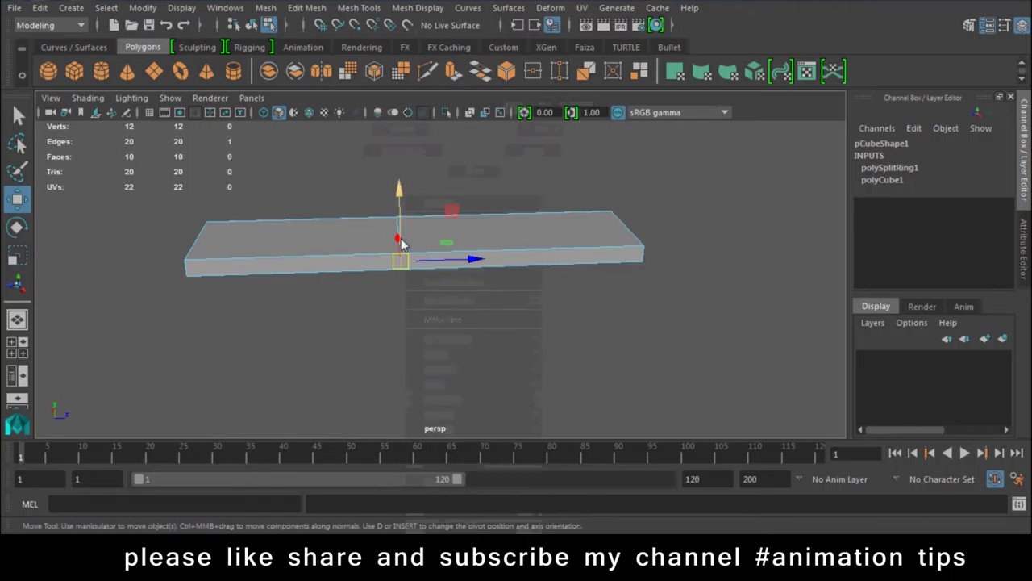
pyautogui.doubleClick(403, 242)
pyautogui.moveTo(477, 242); pyautogui.dragTo(495, 242)
# - Wedge the face beside the edge loop into a 90° fan with 4 divisions
pyautogui.moveTo(530, 149); pyautogui.dragTo(530, 170, button='right')
pyautogui.click(529, 258)
pyautogui.click(538, 297)
pyautogui.click(534, 256)
pyautogui.moveTo(506, 257)
pyautogui.mouseDown(button='right')
pyautogui.moveTo(385, 231)
pyautogui.moveTo(611, 314)
pyautogui.mouseUp(button='right')
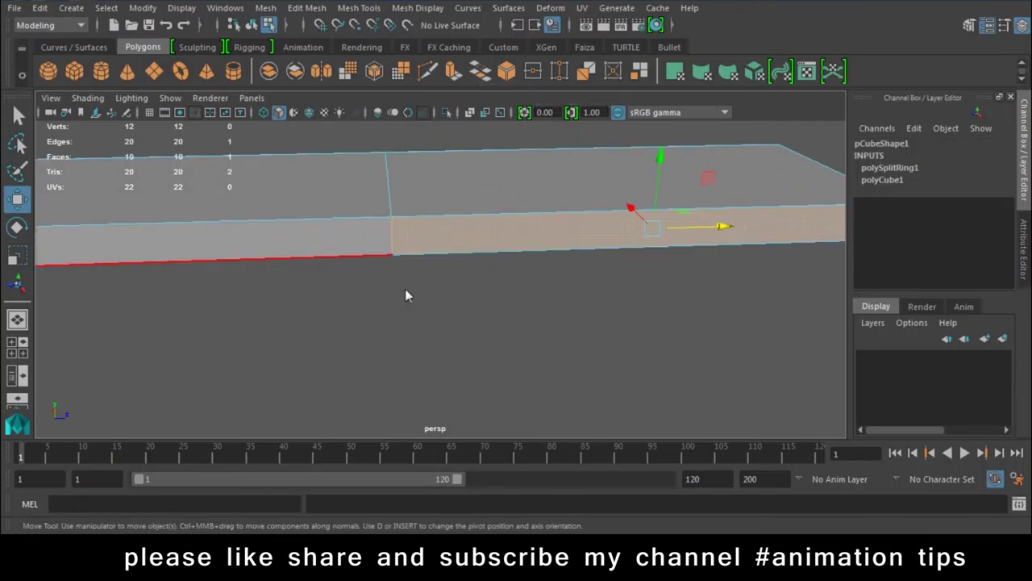
pyautogui.keyDown('alt'); pyautogui.moveTo(405, 294); pyautogui.dragTo(393, 242, button='right'); pyautogui.keyUp('alt')
pyautogui.keyDown('alt'); pyautogui.moveTo(393, 243); pyautogui.dragTo(419, 135); pyautogui.keyUp('alt')
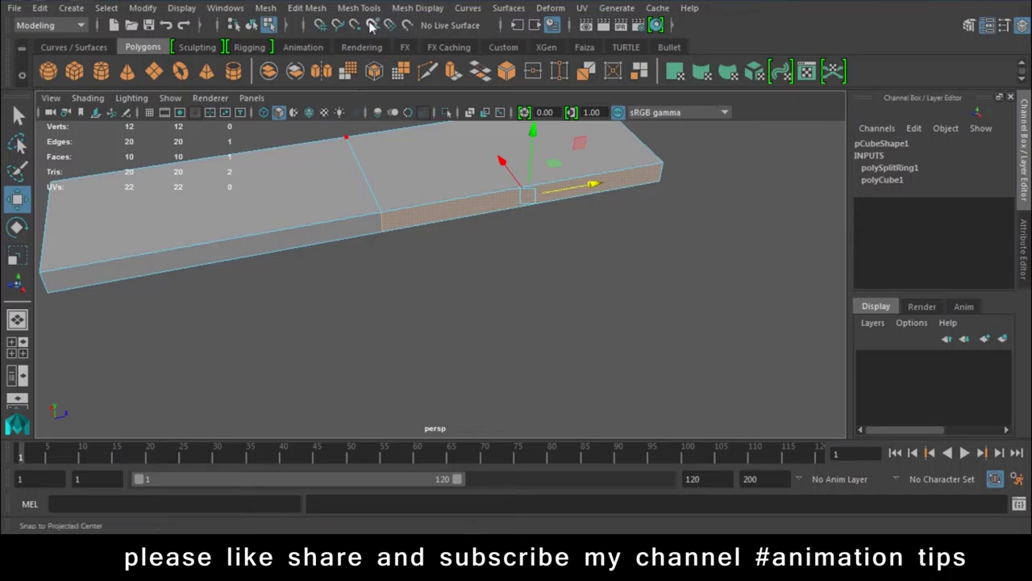
pyautogui.click(360, 8)
pyautogui.moveTo(307, 8)
pyautogui.click(336, 400)
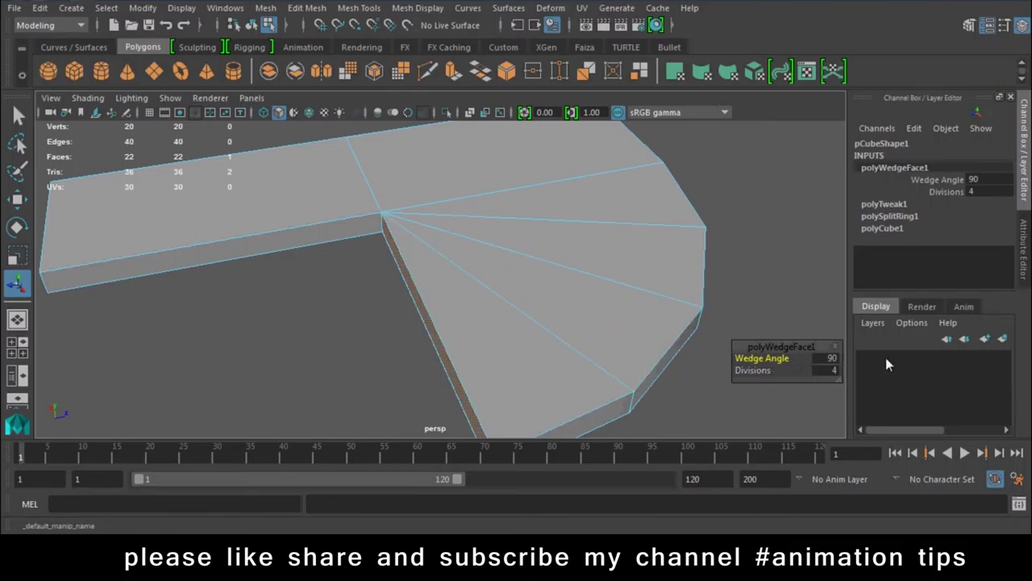
# - Set the wedge to a 180° angle with 30 divisions, rounding the slab's end
pyautogui.click(834, 359)
pyautogui.press('Return')
pyautogui.moveTo(758, 369); pyautogui.dragTo(955, 363)
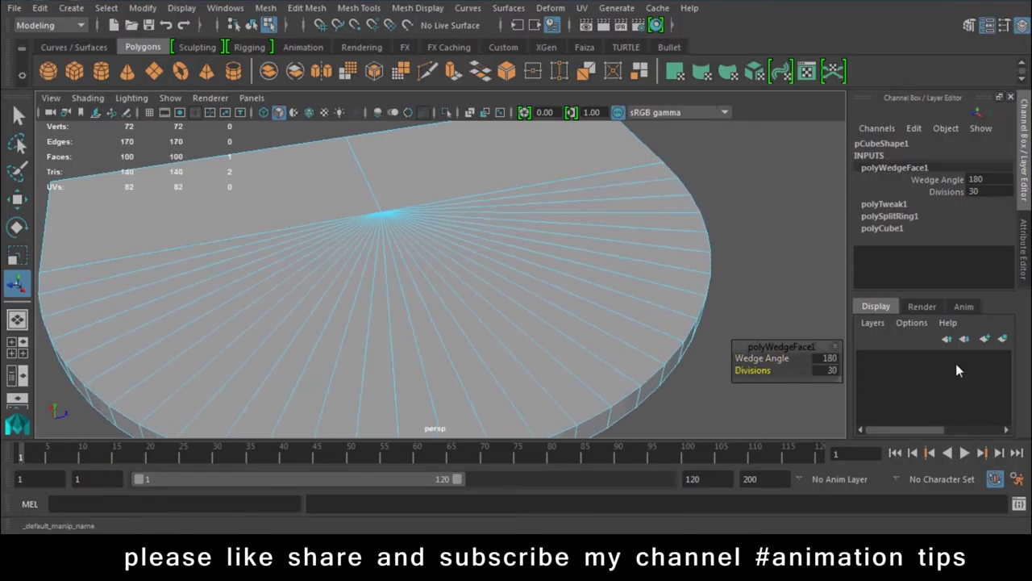
pyautogui.scroll(-2, 422, 335)
pyautogui.keyDown('alt'); pyautogui.moveTo(422, 335); pyautogui.dragTo(522, 321); pyautogui.keyUp('alt')
# - Return the half-disc to Object Mode, check its thickness, and clear the selection
pyautogui.click(632, 290)
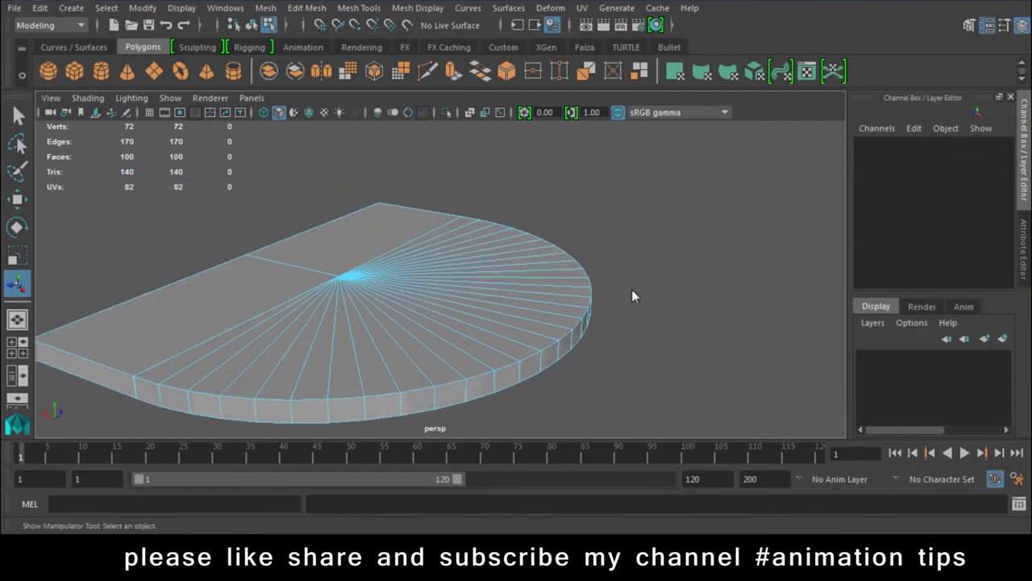
pyautogui.moveTo(398, 129); pyautogui.dragTo(448, 228, button='right')
pyautogui.click(474, 106)
pyautogui.moveTo(585, 301)
pyautogui.keyDown('alt'); pyautogui.mouseDown()
pyautogui.moveTo(354, 292)
pyautogui.moveTo(559, 289)
pyautogui.moveTo(483, 403)
pyautogui.moveTo(494, 334)
pyautogui.mouseUp(); pyautogui.keyUp('alt')
pyautogui.click(494, 333)
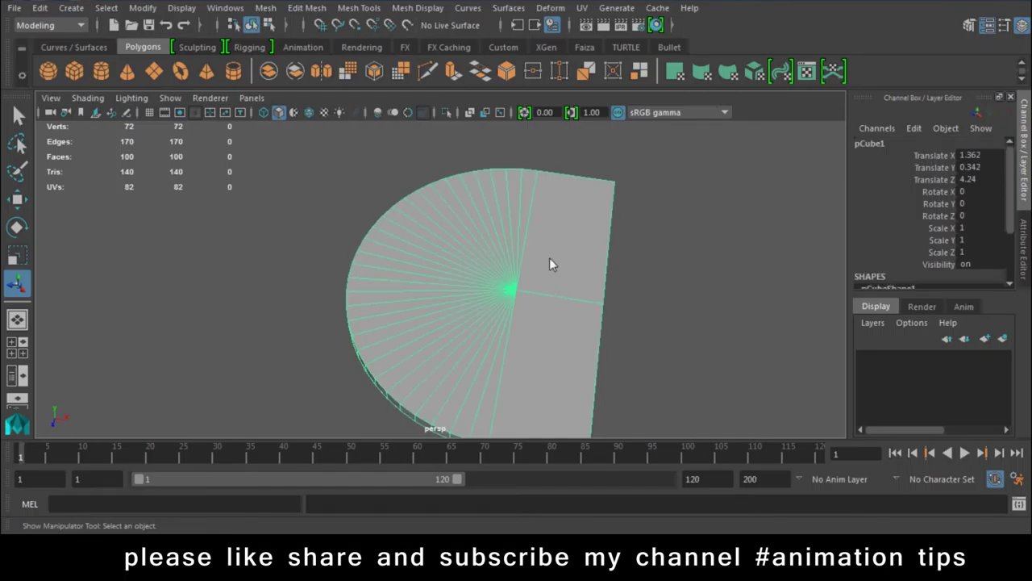
pyautogui.keyDown('alt'); pyautogui.moveTo(492, 428); pyautogui.dragTo(500, 341); pyautogui.keyUp('alt')
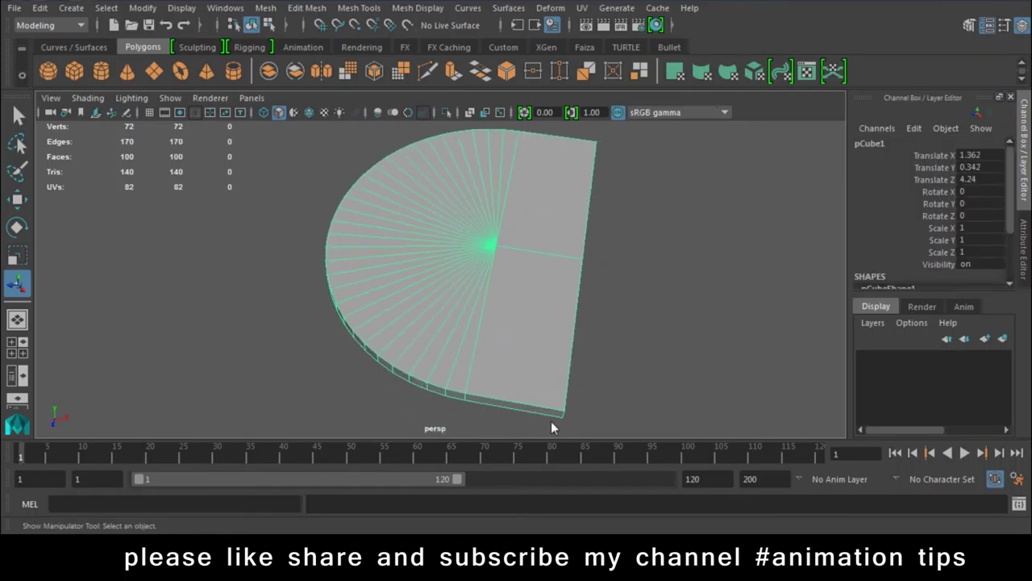
pyautogui.click(652, 378)
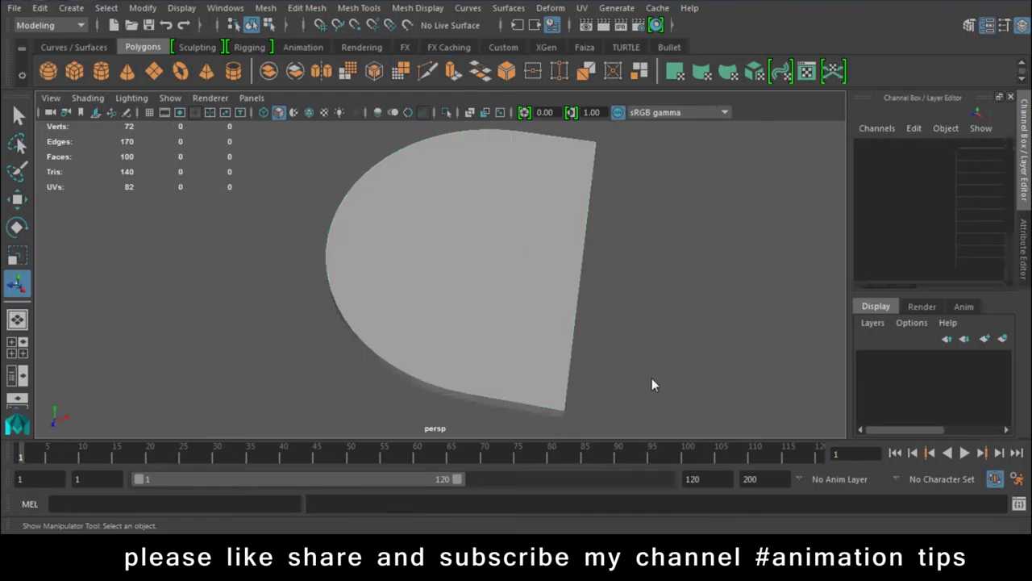
# - Dismiss the Help Improve prompt with Remind Me Later and select the 002 sofa label
pyautogui.scroll(-5, 217, 398)
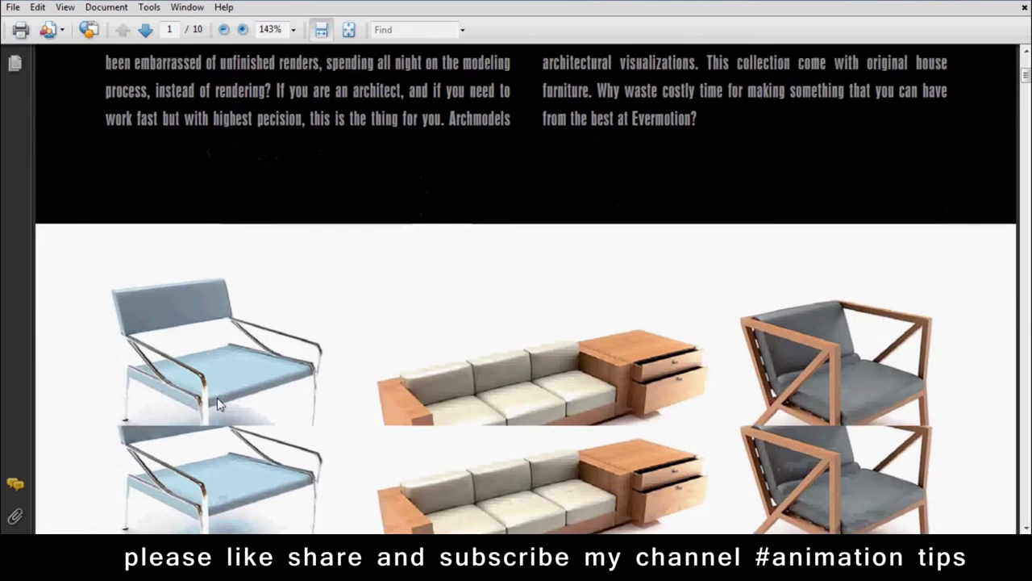
pyautogui.scroll(-5, 217, 398)
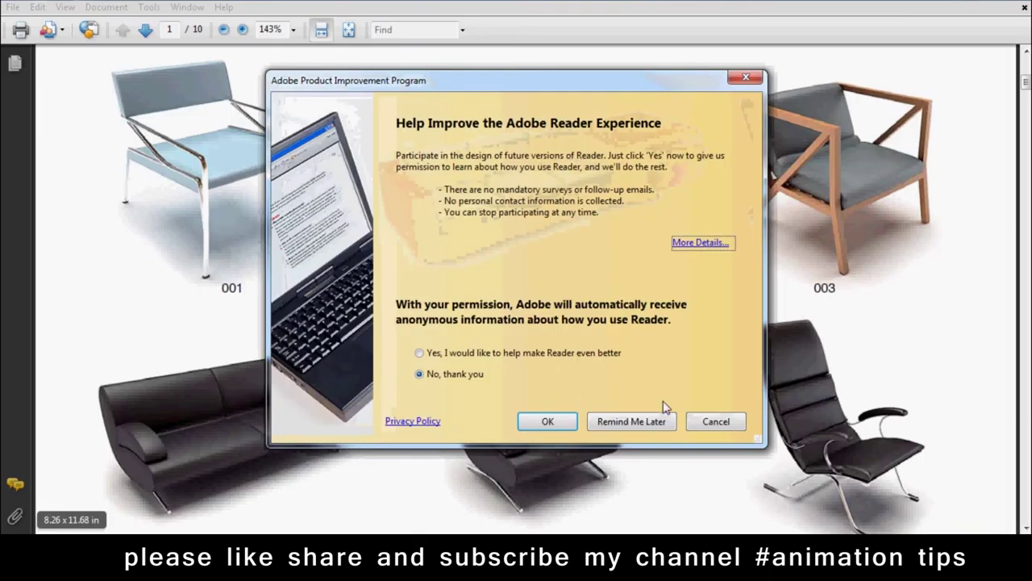
pyautogui.click(648, 421)
pyautogui.moveTo(541, 245); pyautogui.dragTo(459, 316)
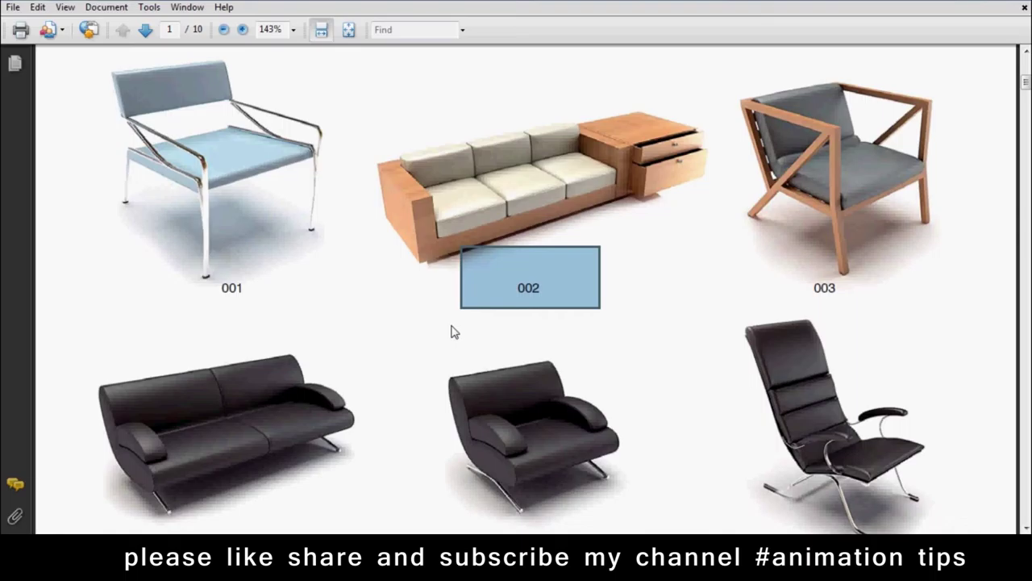
# - Scroll down the catalogue and select the 017 label under the recliner
pyautogui.scroll(-3, 454, 331)
pyautogui.scroll(-2, 454, 330)
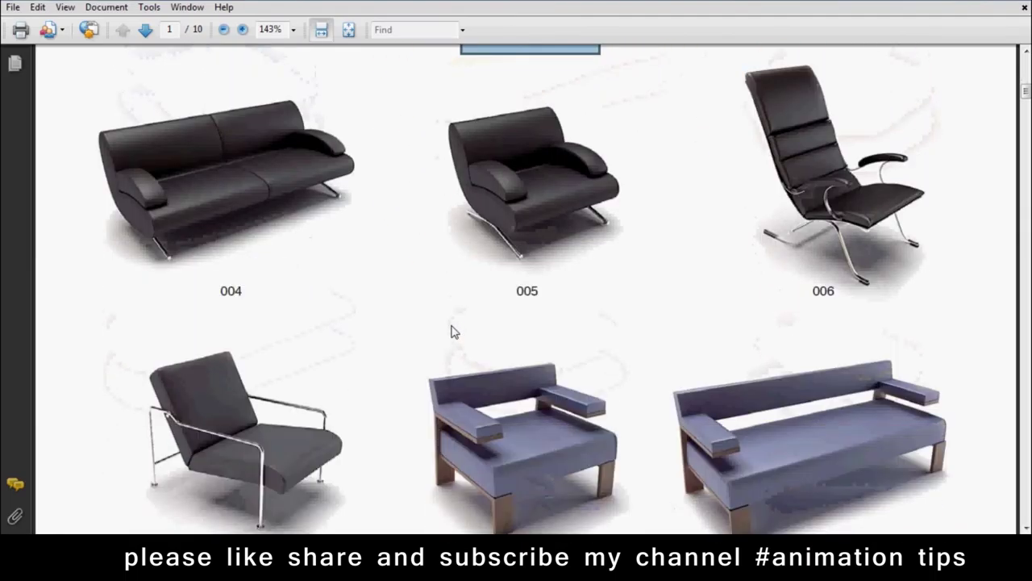
pyautogui.scroll(-4, 454, 331)
pyautogui.scroll(-5, 760, 364)
pyautogui.scroll(-3, 760, 363)
pyautogui.scroll(-3, 760, 367)
pyautogui.scroll(-3, 759, 367)
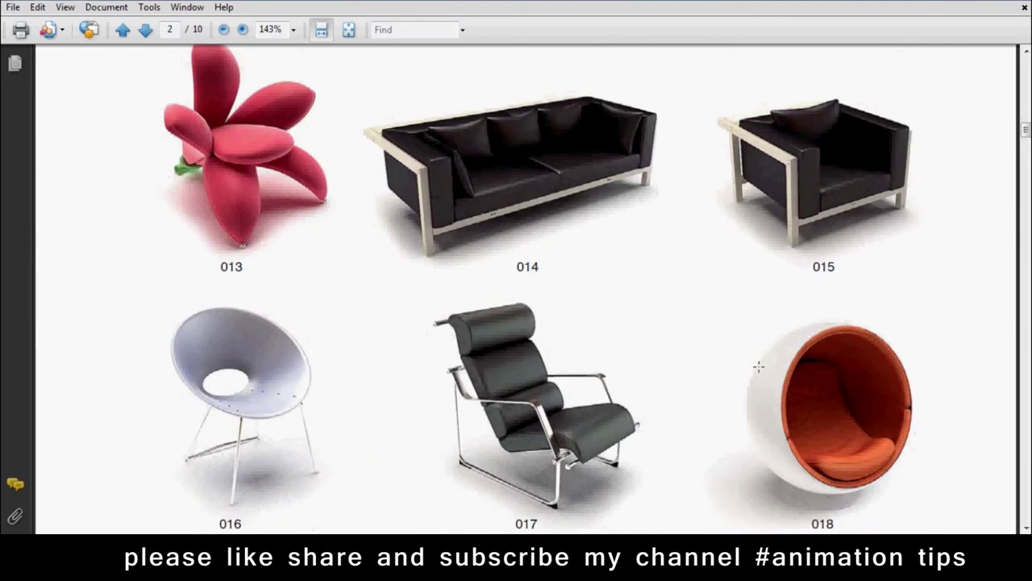
pyautogui.scroll(-4, 759, 367)
pyautogui.scroll(-2, 756, 364)
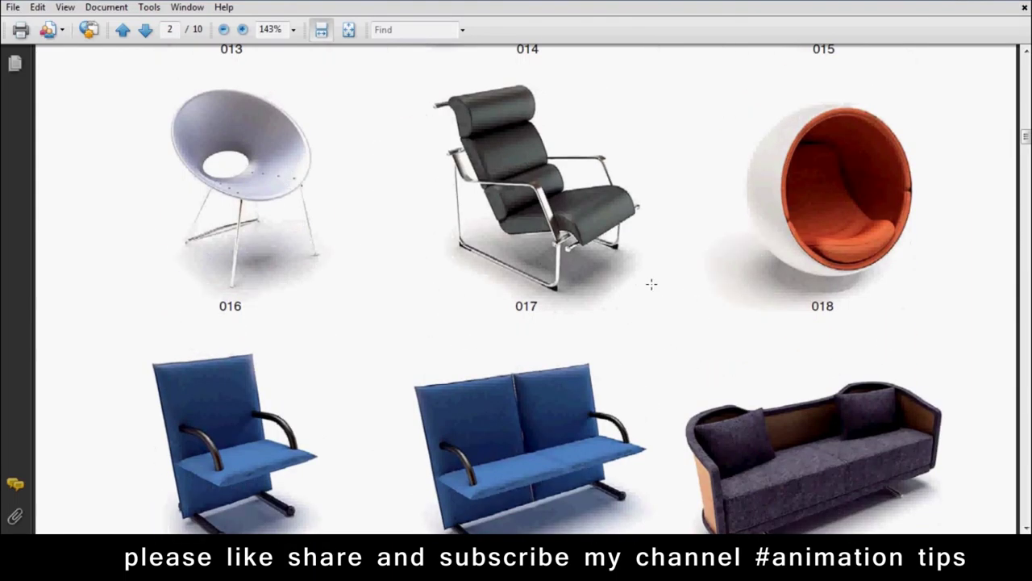
pyautogui.moveTo(633, 274); pyautogui.dragTo(409, 333)
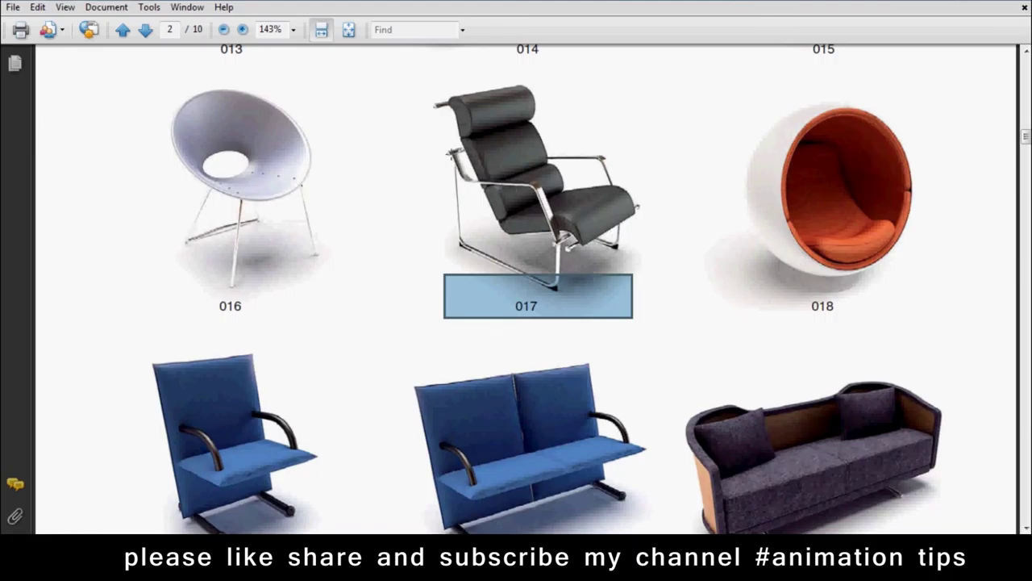
# - Page further through the catalogue, selecting the 044 label under the patterned sofa
pyautogui.scroll(-1, 742, 299)
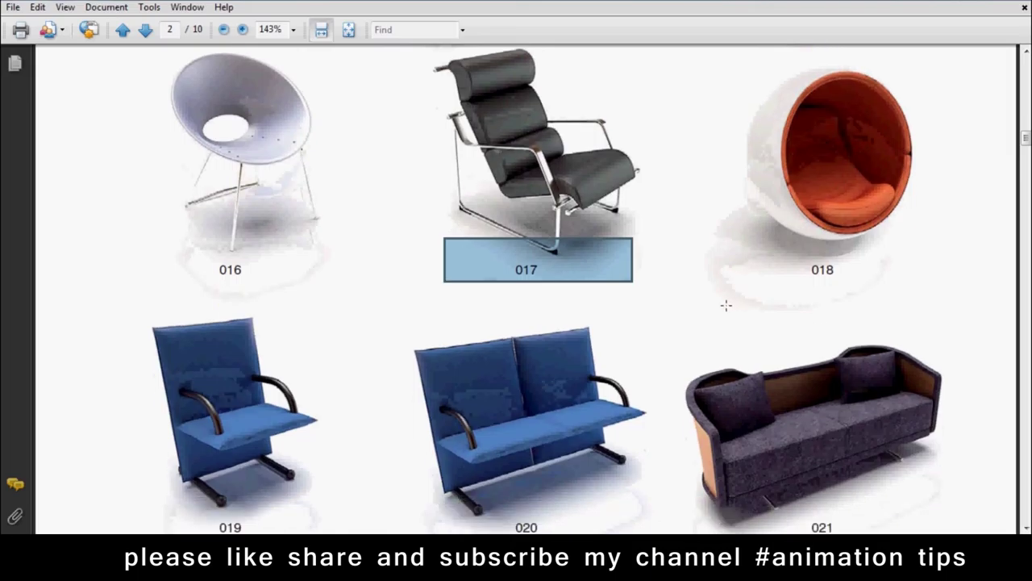
pyautogui.scroll(-3, 741, 300)
pyautogui.scroll(-4, 734, 302)
pyautogui.scroll(-5, 726, 304)
pyautogui.scroll(-4, 725, 305)
pyautogui.scroll(-8, 724, 305)
pyautogui.scroll(-3, 724, 305)
pyautogui.scroll(-5, 714, 322)
pyautogui.scroll(-1, 708, 330)
pyautogui.moveTo(508, 283); pyautogui.dragTo(623, 278)
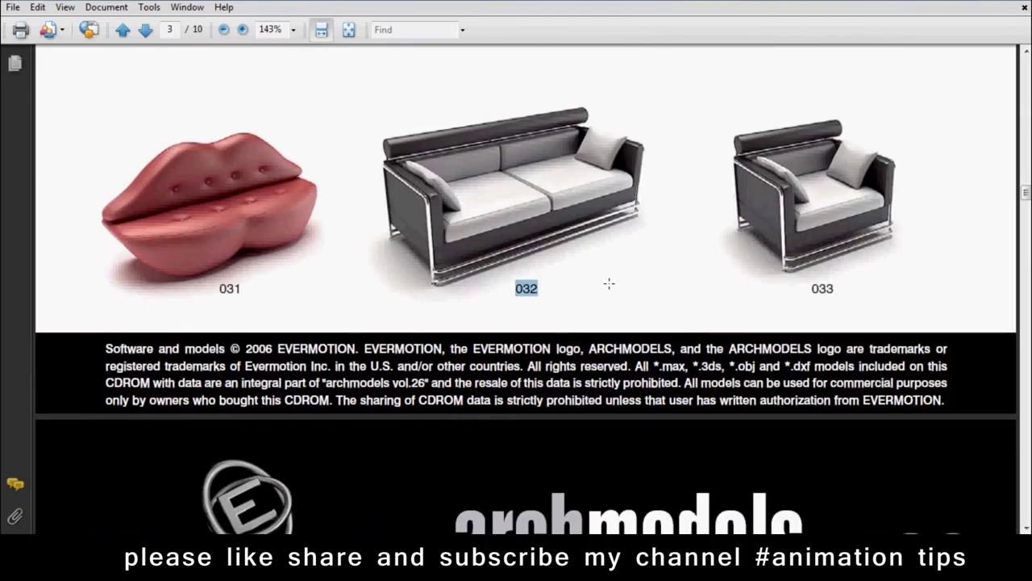
pyautogui.scroll(-3, 608, 283)
pyautogui.scroll(-2, 608, 283)
pyautogui.scroll(-2, 608, 283)
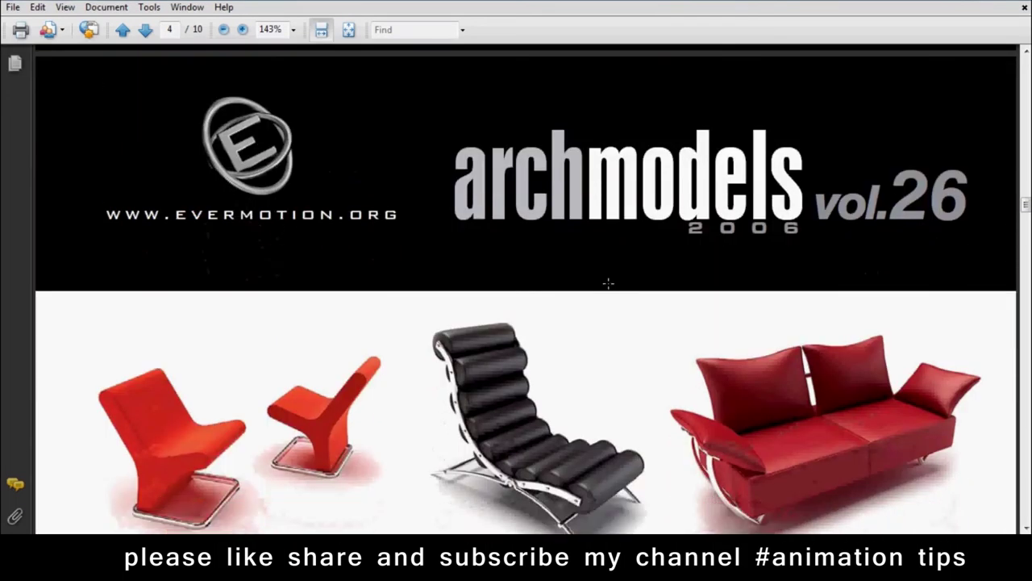
pyautogui.scroll(-2, 608, 283)
pyautogui.scroll(-1, 565, 323)
pyautogui.scroll(-3, 520, 355)
pyautogui.scroll(-3, 520, 355)
pyautogui.scroll(-3, 521, 355)
pyautogui.scroll(-3, 520, 355)
pyautogui.scroll(-3, 520, 353)
pyautogui.moveTo(559, 380); pyautogui.dragTo(475, 395)
# - Scroll on to page 5 of the catalogue, showing models 052–057
pyautogui.scroll(-3, 567, 387)
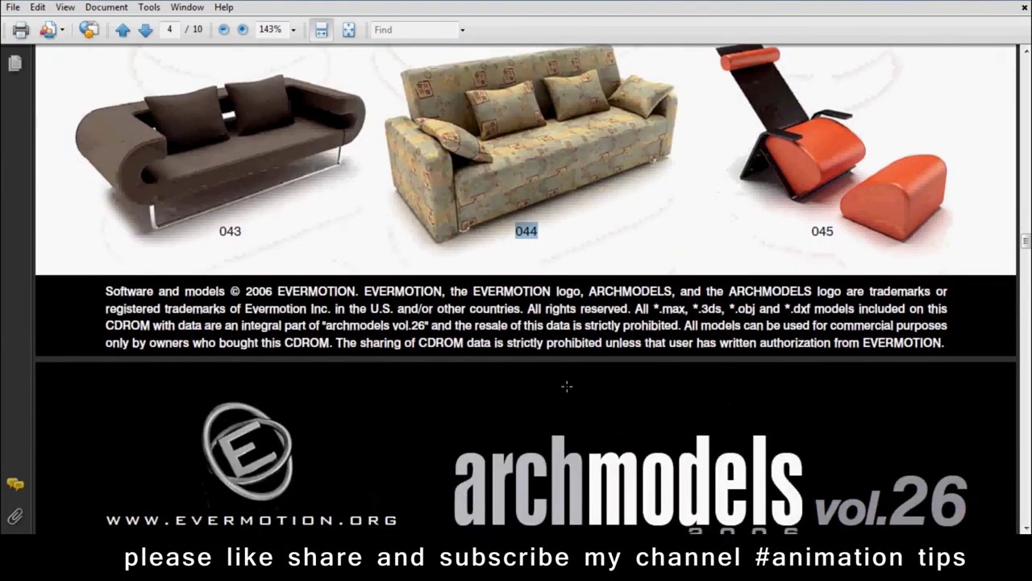
pyautogui.scroll(-3, 565, 387)
pyautogui.scroll(-3, 565, 387)
pyautogui.scroll(-3, 564, 387)
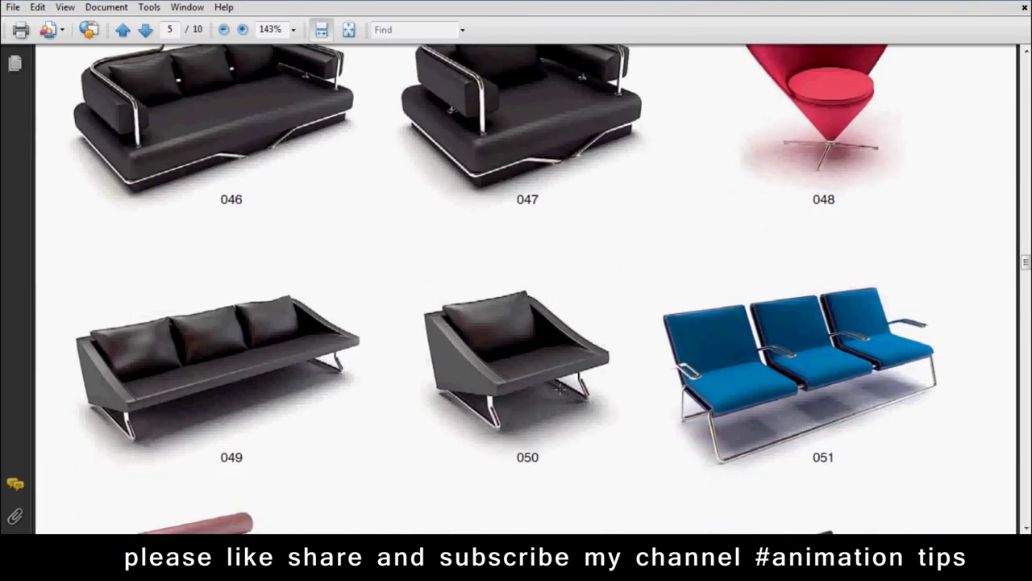
pyautogui.scroll(-3, 559, 388)
pyautogui.scroll(-3, 560, 391)
pyautogui.scroll(-3, 557, 379)
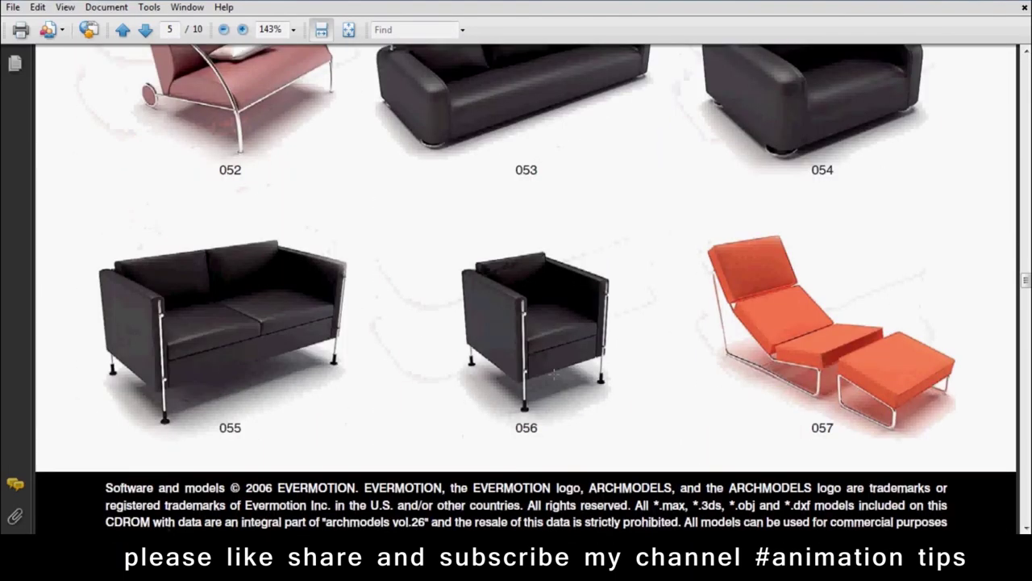
pyautogui.scroll(-3, 555, 375)
pyautogui.moveTo(303, 308); pyautogui.dragTo(172, 347)
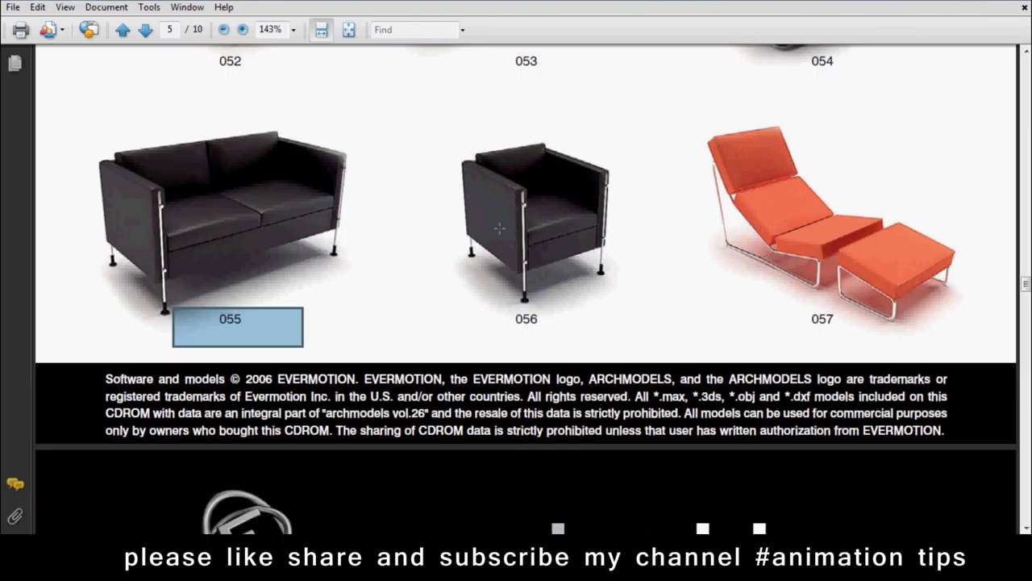